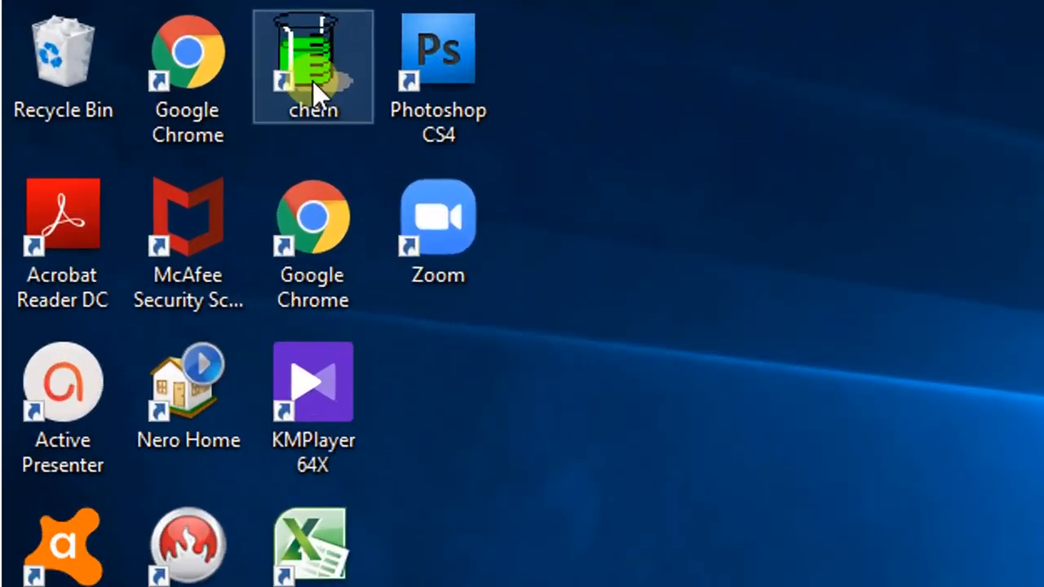
Launch HyperChem from the desktop and maximize its window.
{"action": "left_click", "coordinate": [144, 38]}
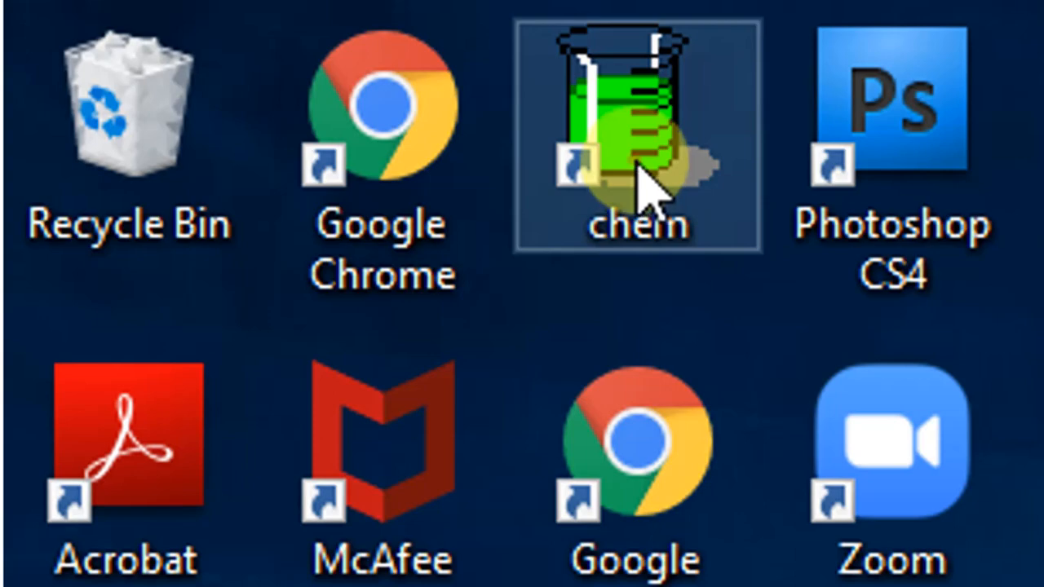
{"action": "double_click", "coordinate": [637, 166]}
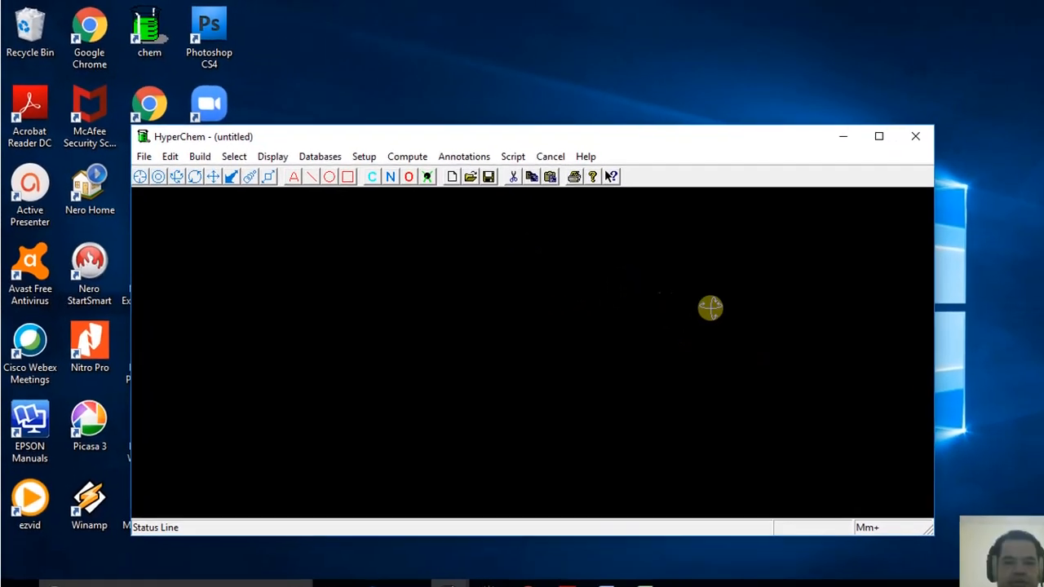
{"action": "left_click", "coordinate": [880, 136]}
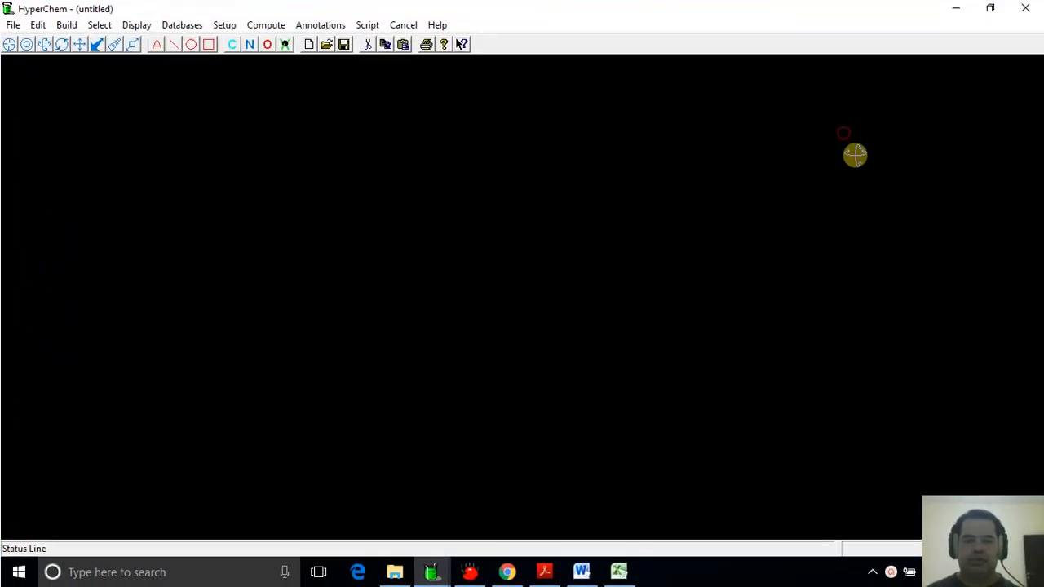
Draw a zigzag chain of four carbon atoms in the empty workspace, with the element table moved aside.
{"action": "double_click", "coordinate": [10, 45]}
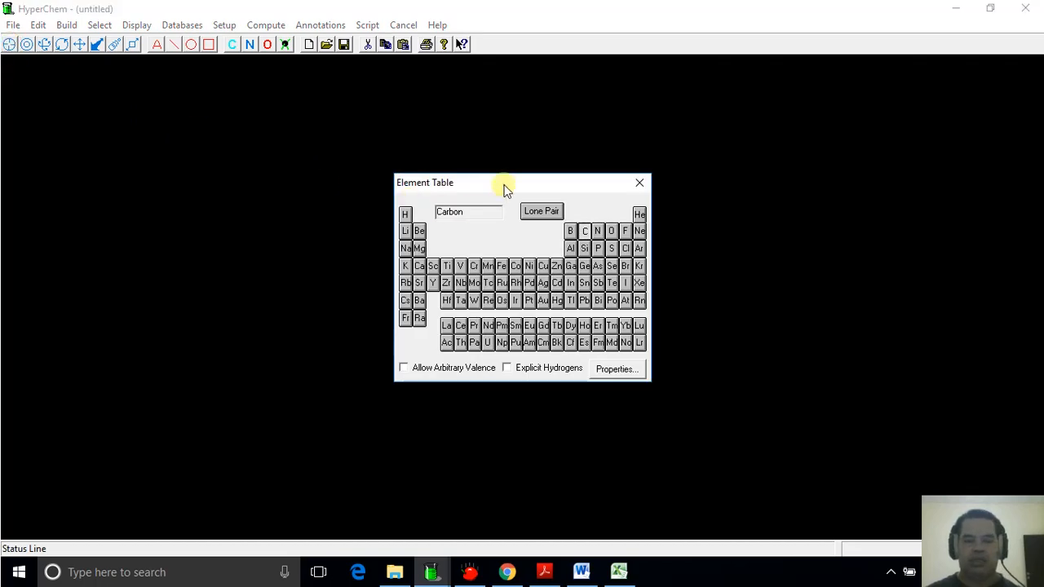
{"action": "left_click_drag", "start_coordinate": [504, 187], "coordinate": [708, 131]}
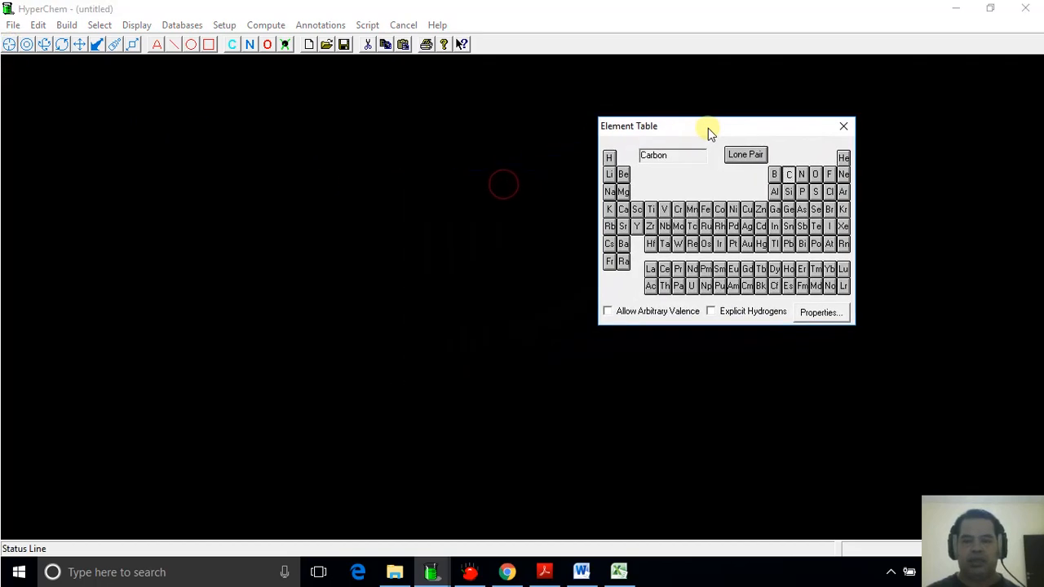
{"action": "left_click", "coordinate": [791, 175]}
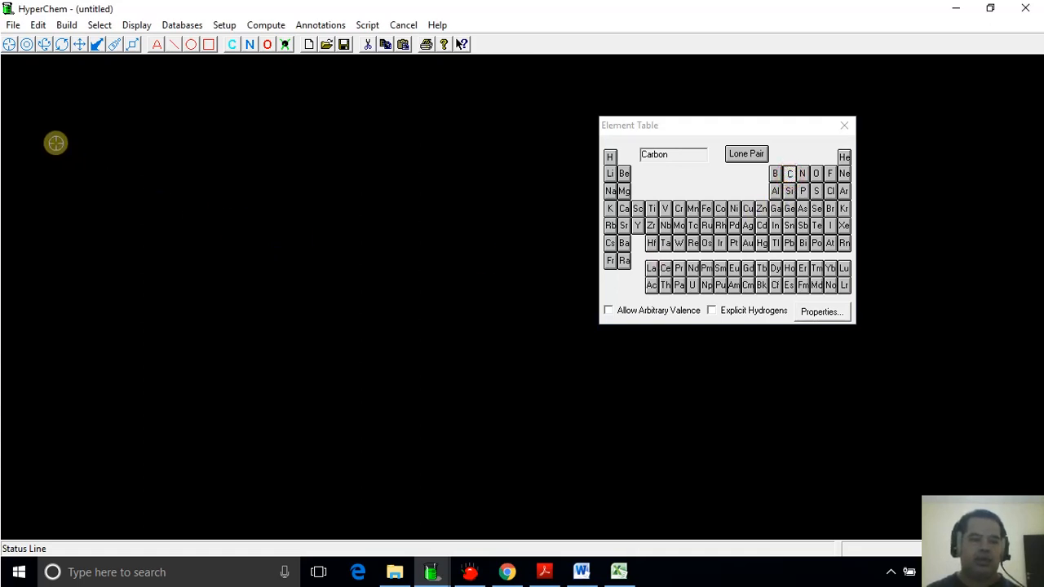
{"action": "mouse_move", "coordinate": [55, 144]}
{"action": "left_mouse_down"}
{"action": "mouse_move", "coordinate": [122, 203]}
{"action": "mouse_move", "coordinate": [191, 179]}
{"action": "mouse_move", "coordinate": [255, 221]}
{"action": "left_mouse_up"}
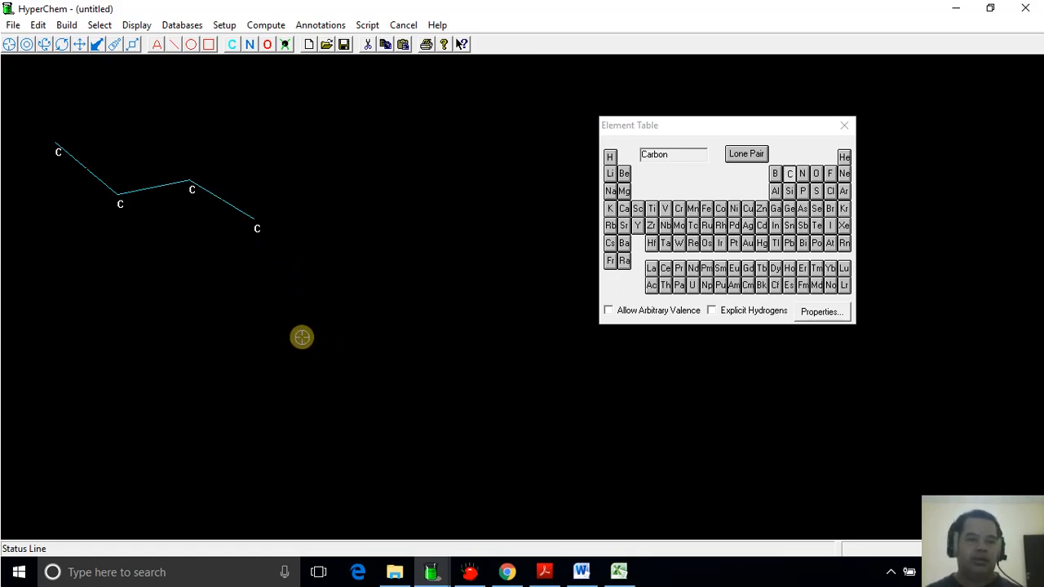
Add hydrogens and model build the four-carbon chain, and move the molecule clear of the element table.
{"action": "left_click", "coordinate": [65, 24]}
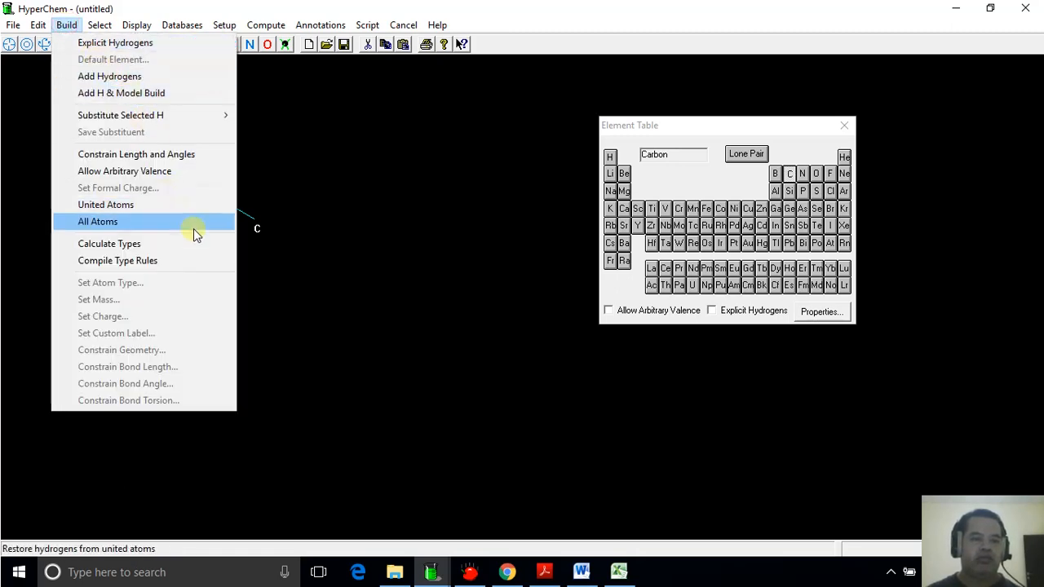
{"action": "left_click", "coordinate": [142, 94]}
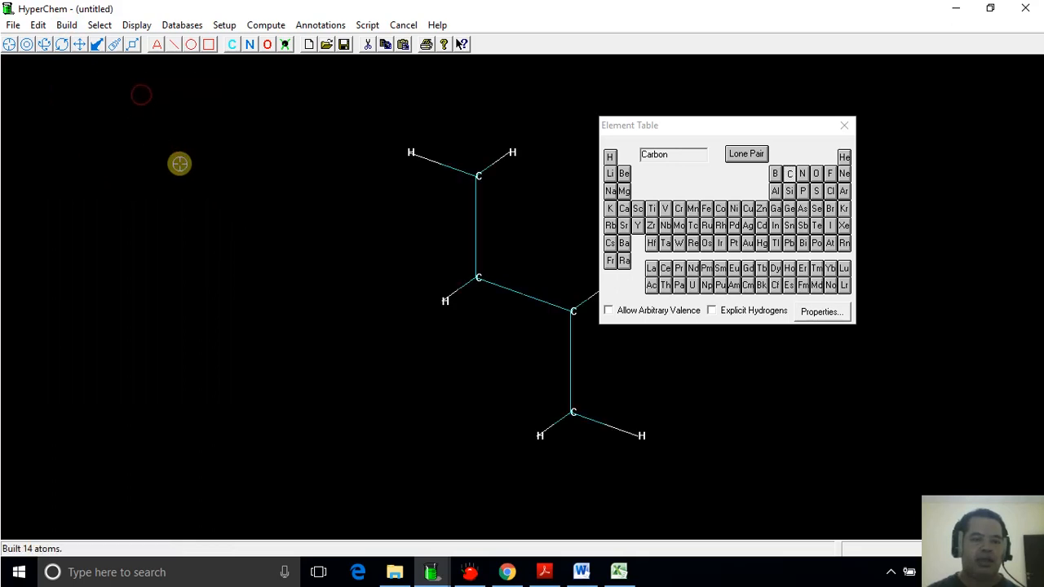
{"action": "left_click", "coordinate": [79, 45]}
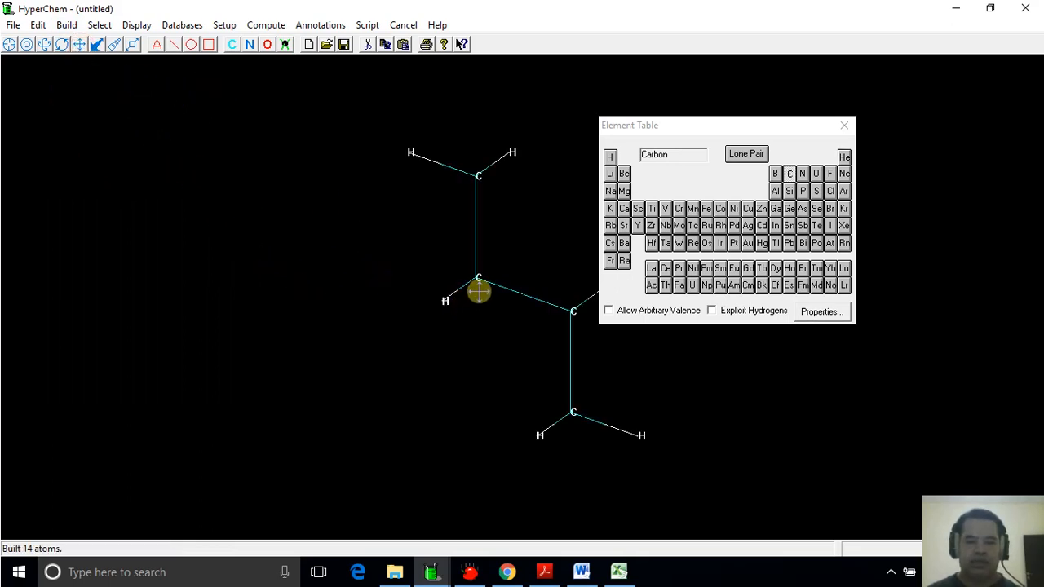
{"action": "left_click_drag", "start_coordinate": [478, 292], "coordinate": [334, 278]}
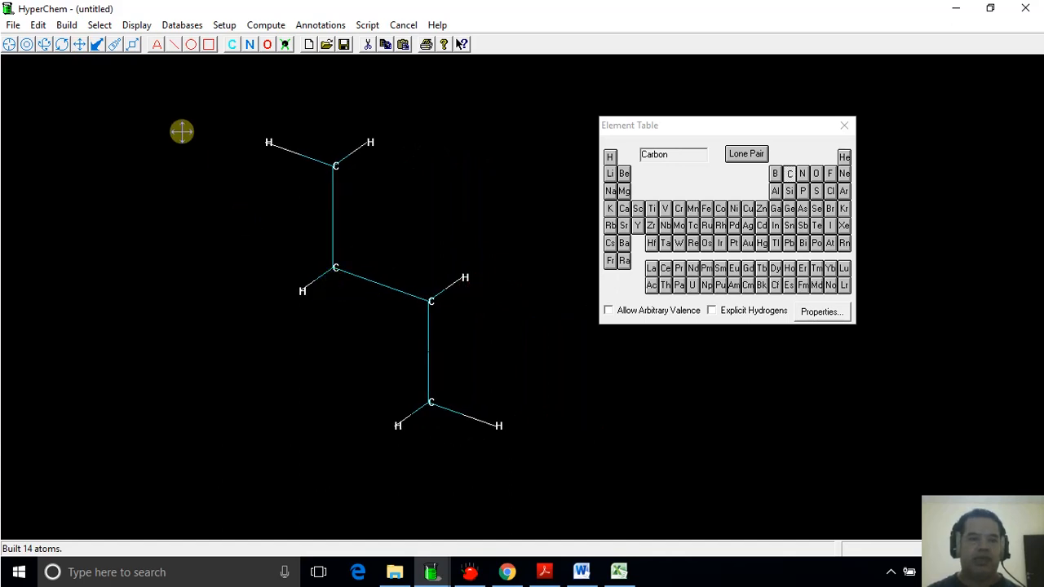
Render the molecule as Balls and Cylinders and rotate it to examine the structure from several sides.
{"action": "left_click", "coordinate": [45, 45]}
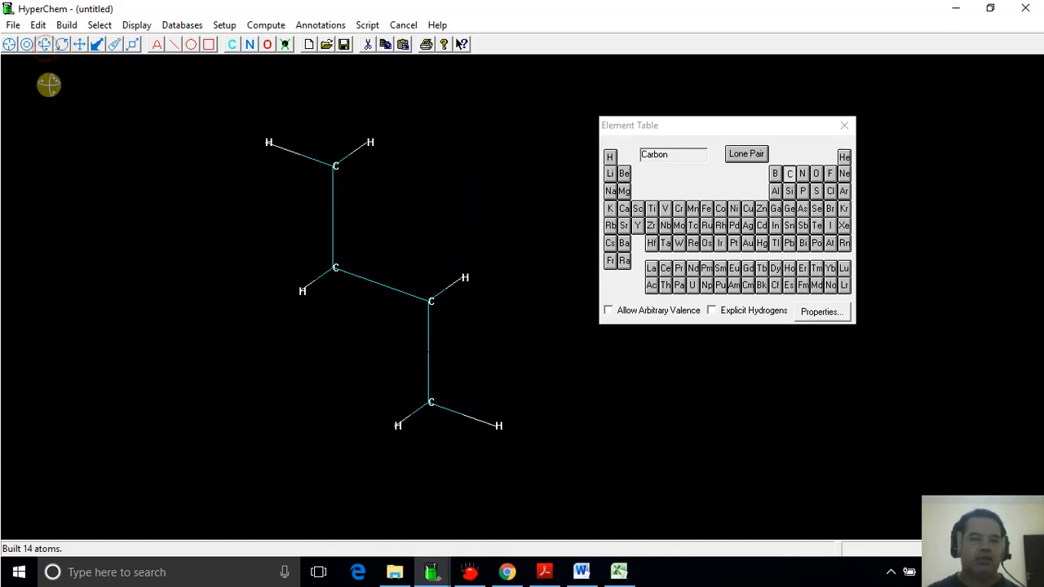
{"action": "left_click_drag", "start_coordinate": [251, 280], "coordinate": [517, 256]}
{"action": "left_click_drag", "start_coordinate": [469, 319], "coordinate": [415, 278]}
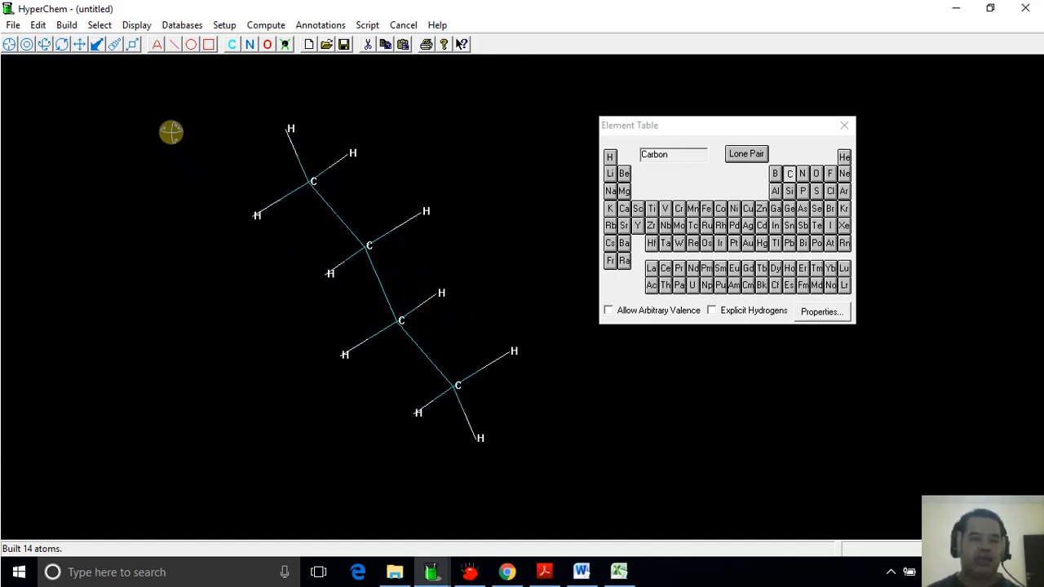
{"action": "left_click", "coordinate": [136, 26]}
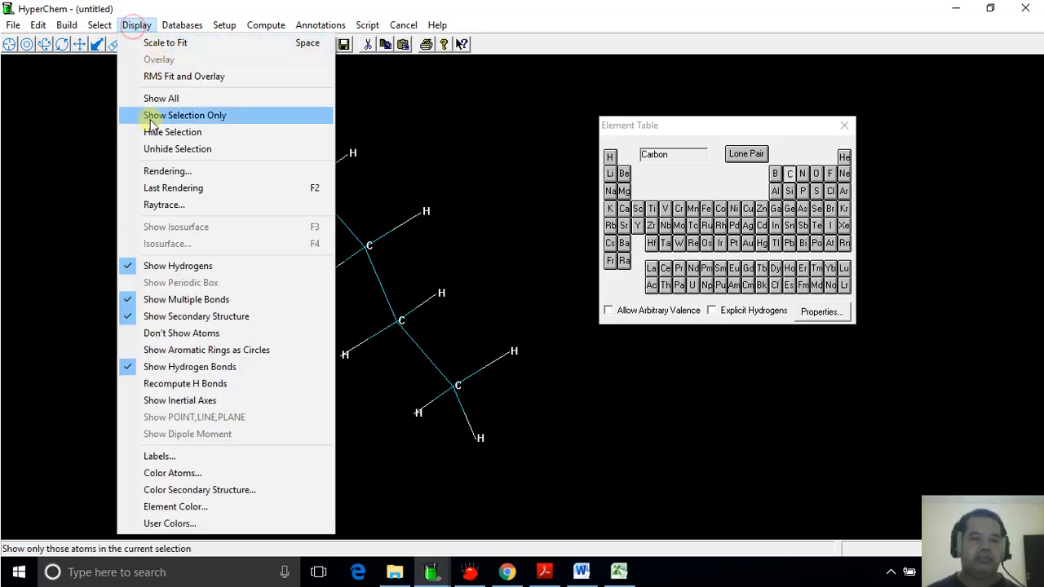
{"action": "left_click", "coordinate": [186, 173]}
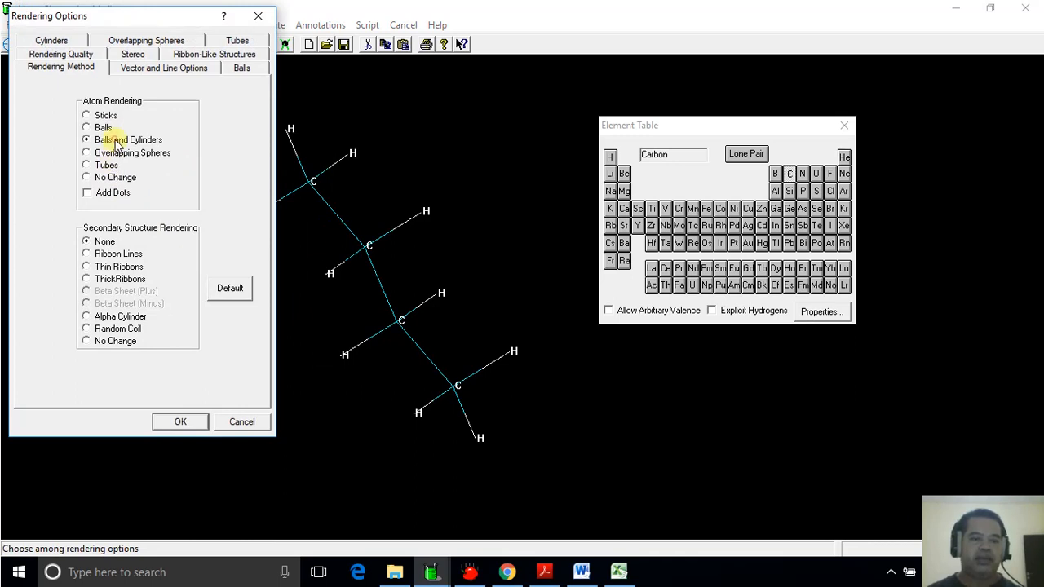
{"action": "left_click", "coordinate": [180, 422]}
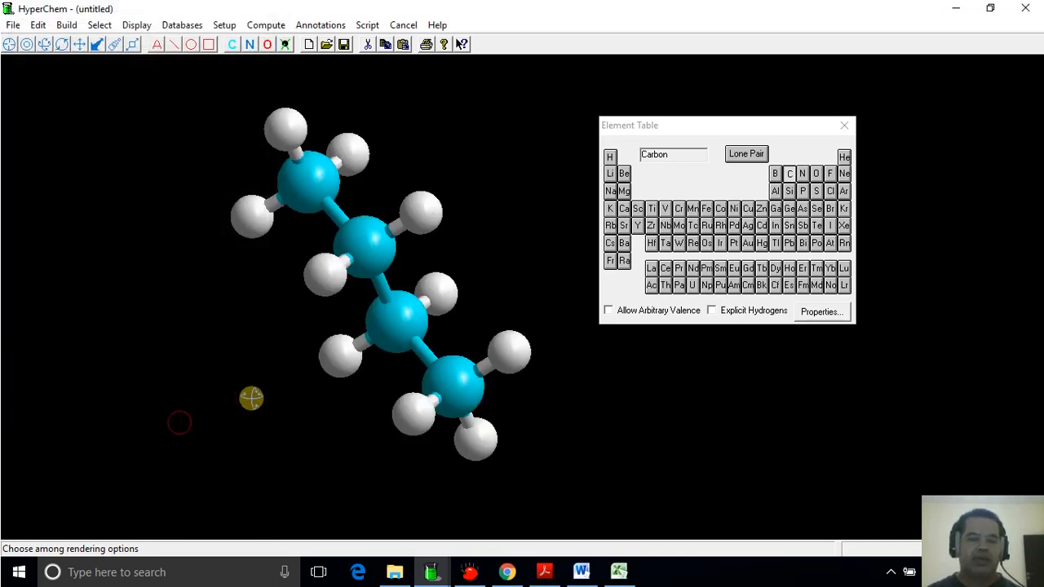
{"action": "left_click_drag", "start_coordinate": [434, 337], "coordinate": [203, 368]}
{"action": "left_click_drag", "start_coordinate": [350, 312], "coordinate": [625, 310]}
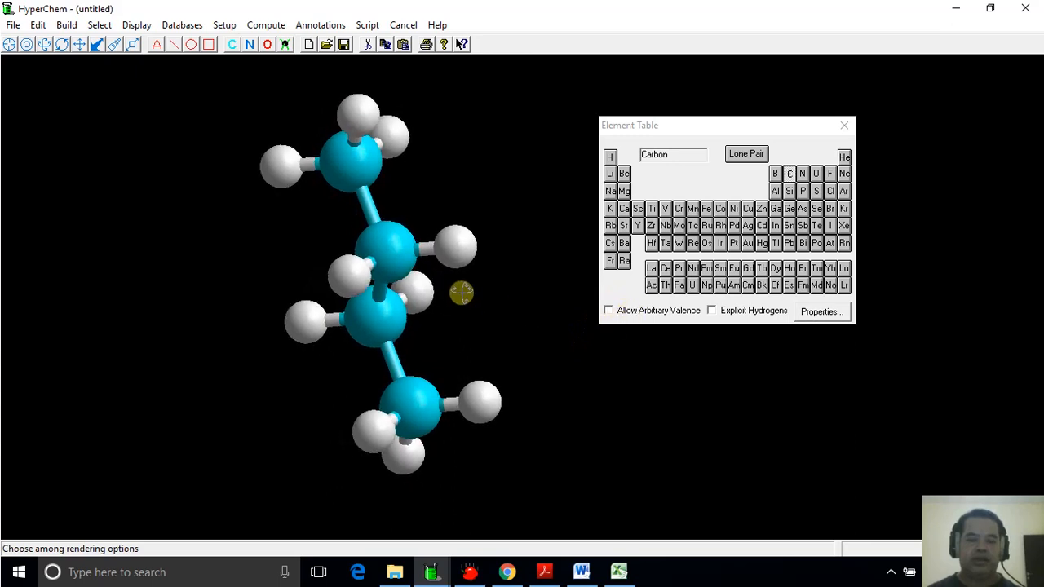
{"action": "left_click_drag", "start_coordinate": [462, 293], "coordinate": [373, 253]}
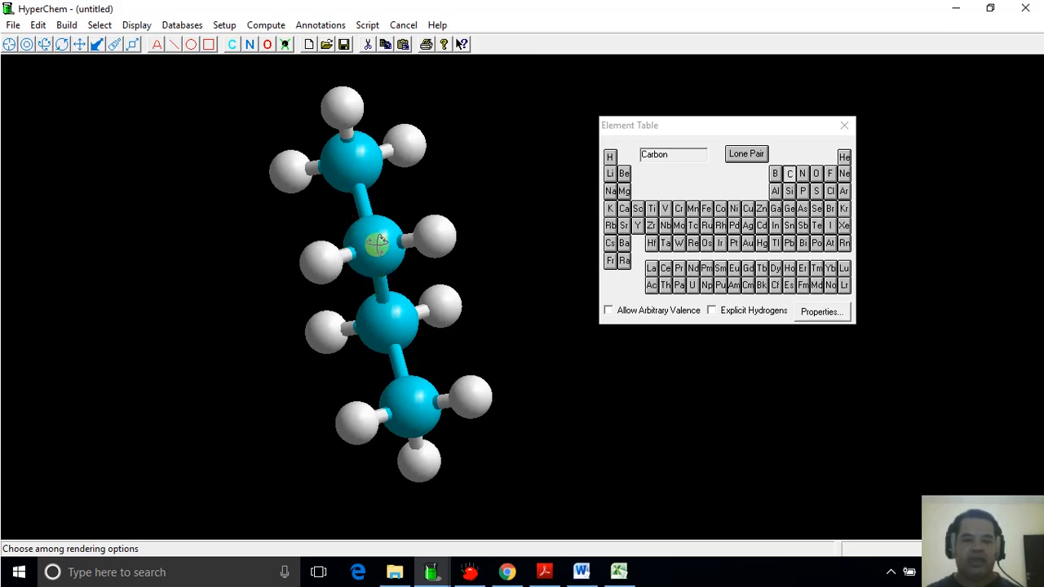
{"action": "mouse_move", "coordinate": [375, 245]}
{"action": "left_mouse_down"}
{"action": "mouse_move", "coordinate": [405, 304]}
{"action": "mouse_move", "coordinate": [395, 263]}
{"action": "mouse_move", "coordinate": [371, 236]}
{"action": "left_mouse_up"}
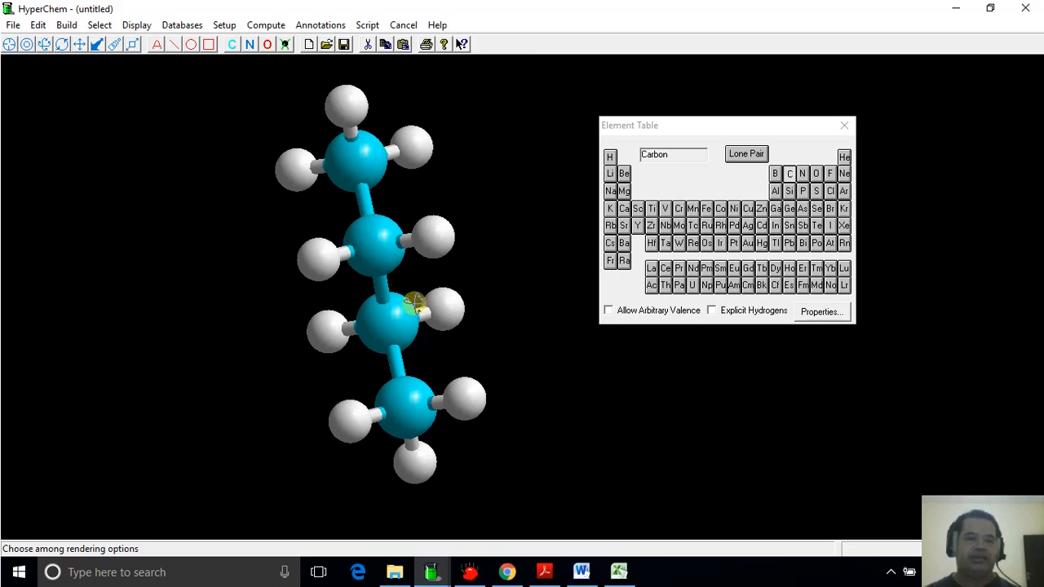
Set the atom rendering of the molecule to Sticks.
{"action": "left_click", "coordinate": [130, 26]}
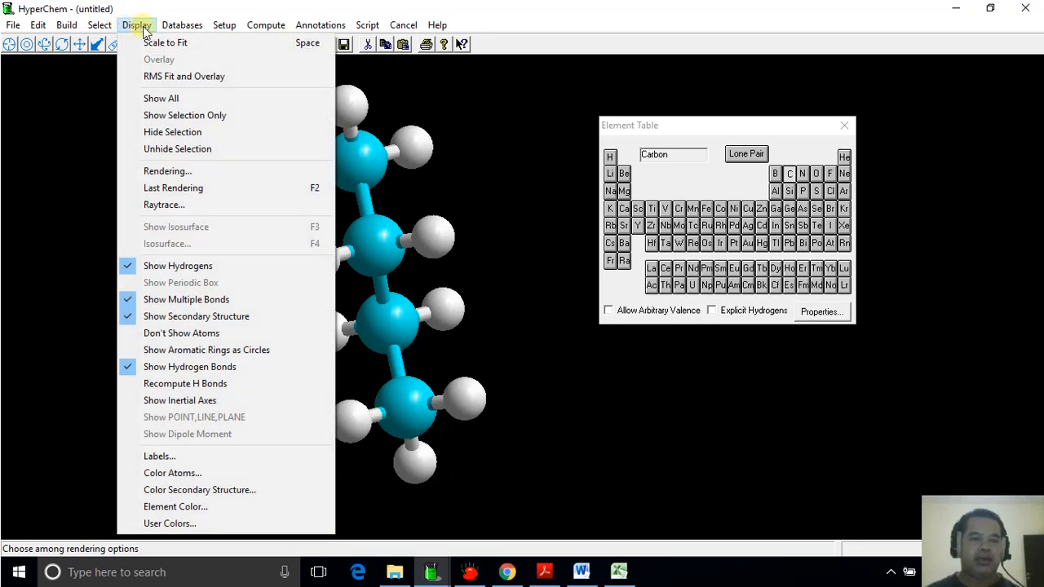
{"action": "left_click", "coordinate": [182, 172]}
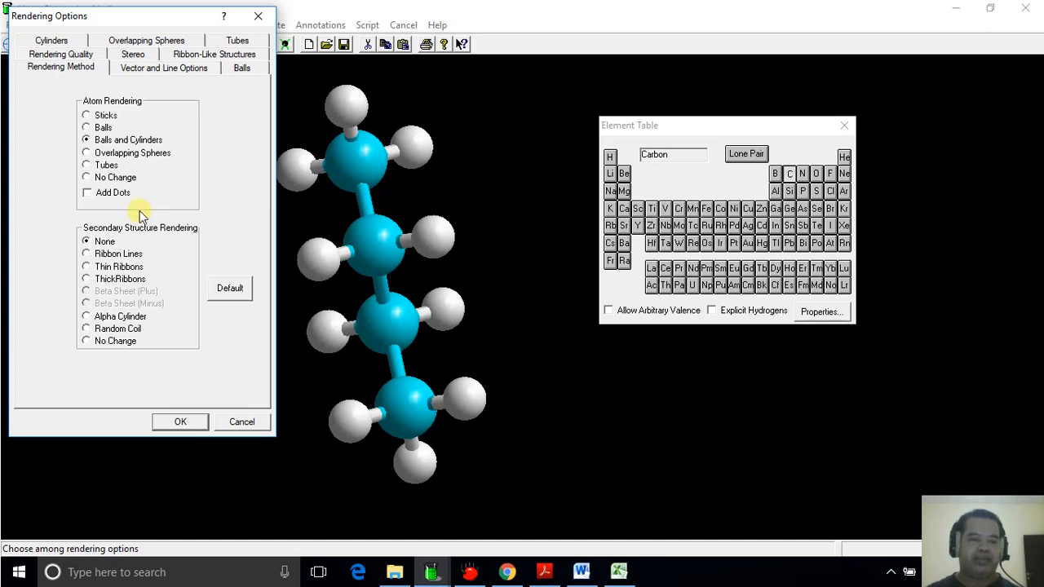
{"action": "left_click", "coordinate": [105, 117]}
{"action": "left_click", "coordinate": [180, 422]}
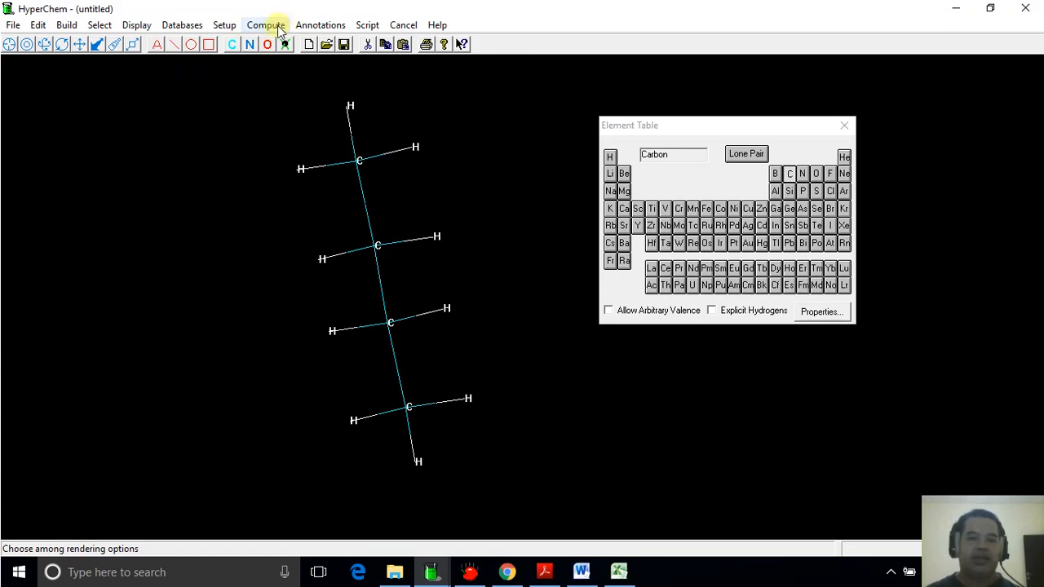
Run a molecular mechanics geometry optimization using Polak-Ribiere in vacuo, with an RMS gradient of 0.001 and 300 maximum cycles.
{"action": "left_click", "coordinate": [225, 27]}
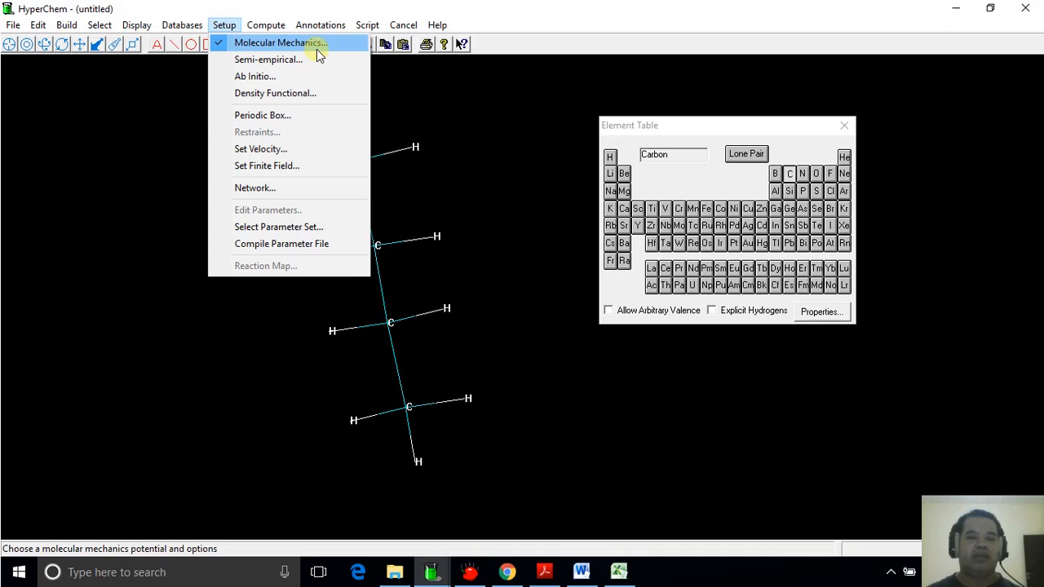
{"action": "mouse_move", "coordinate": [269, 27]}
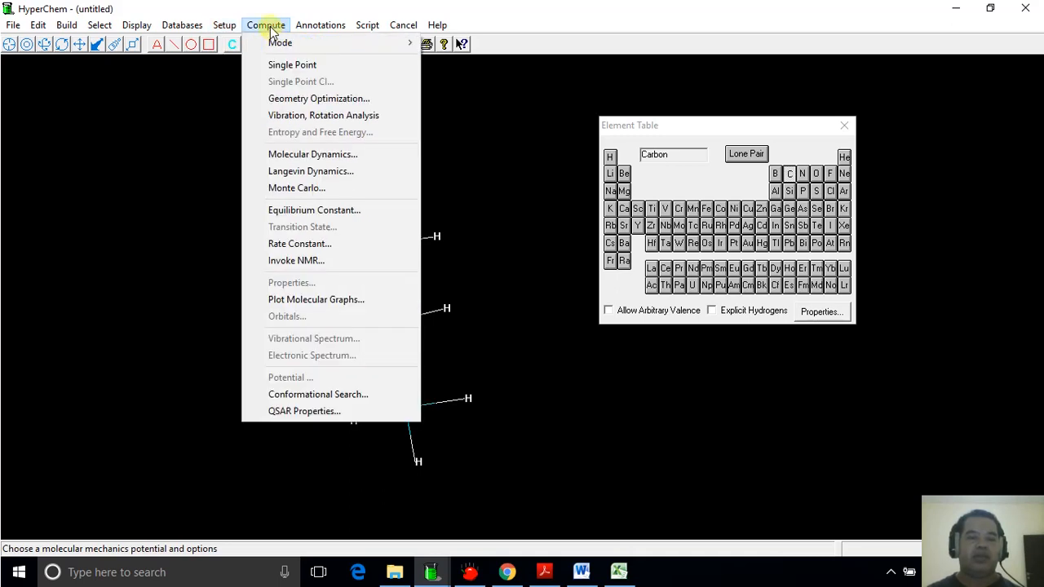
{"action": "left_click", "coordinate": [308, 99]}
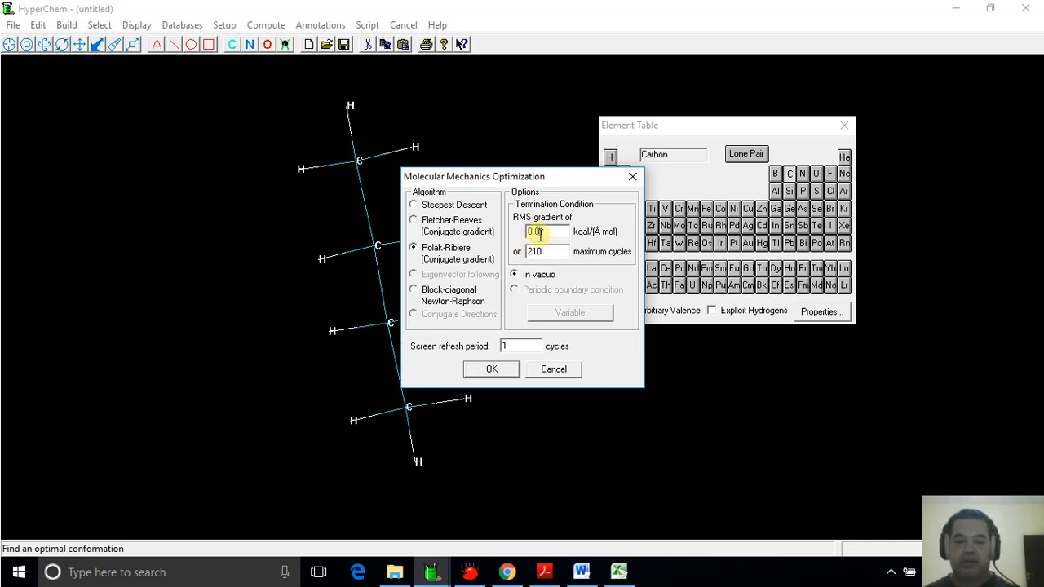
{"action": "type", "text": "0"}
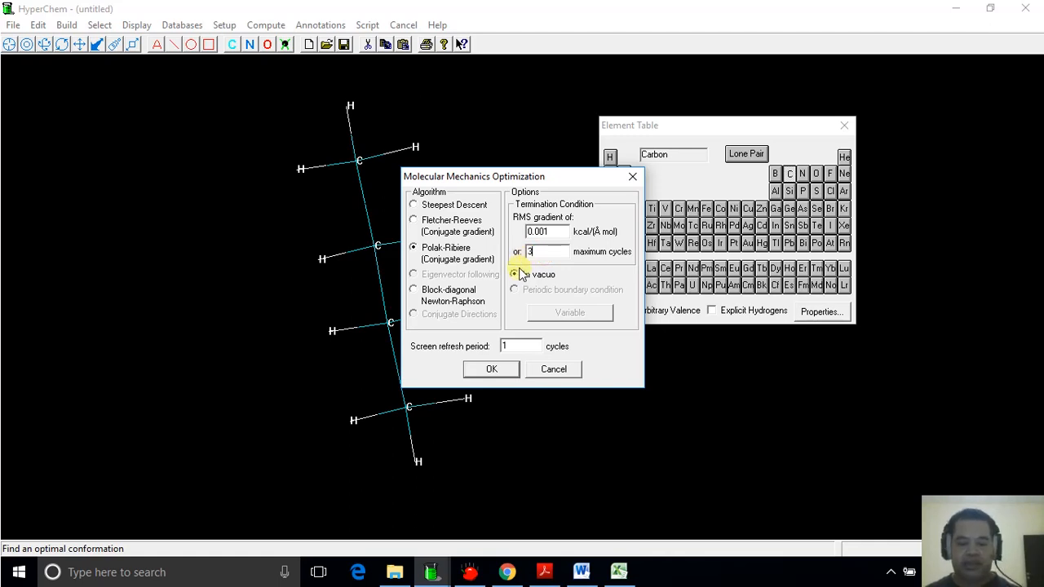
{"action": "left_click", "coordinate": [514, 275]}
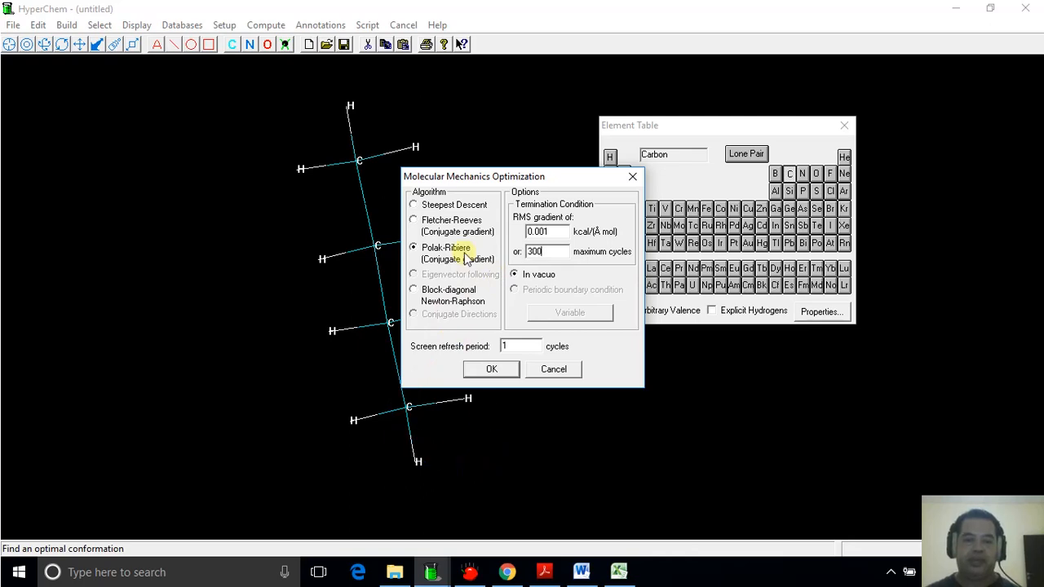
{"action": "left_click_drag", "start_coordinate": [475, 185], "coordinate": [498, 172]}
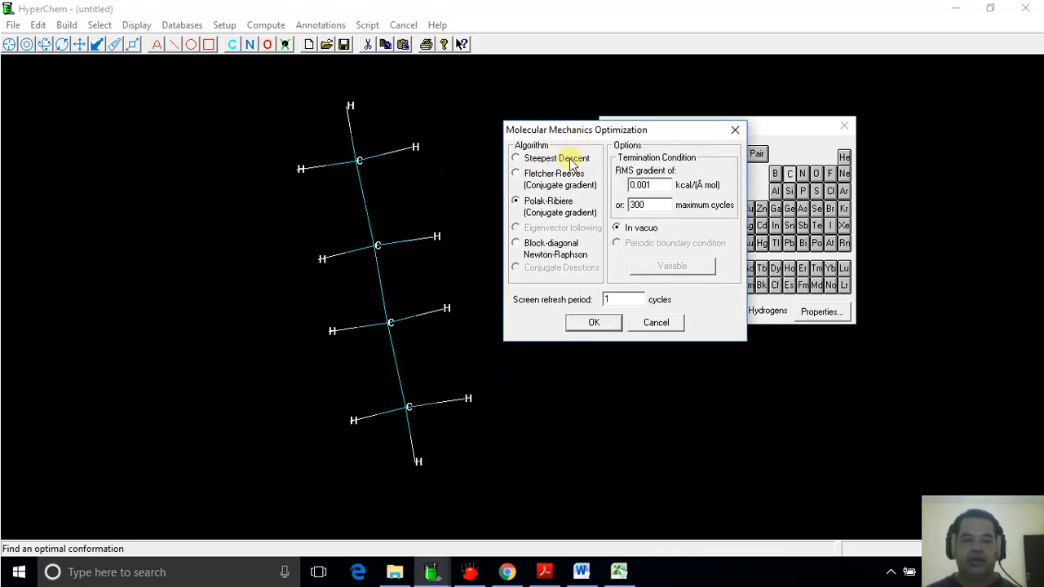
{"action": "left_click", "coordinate": [584, 325]}
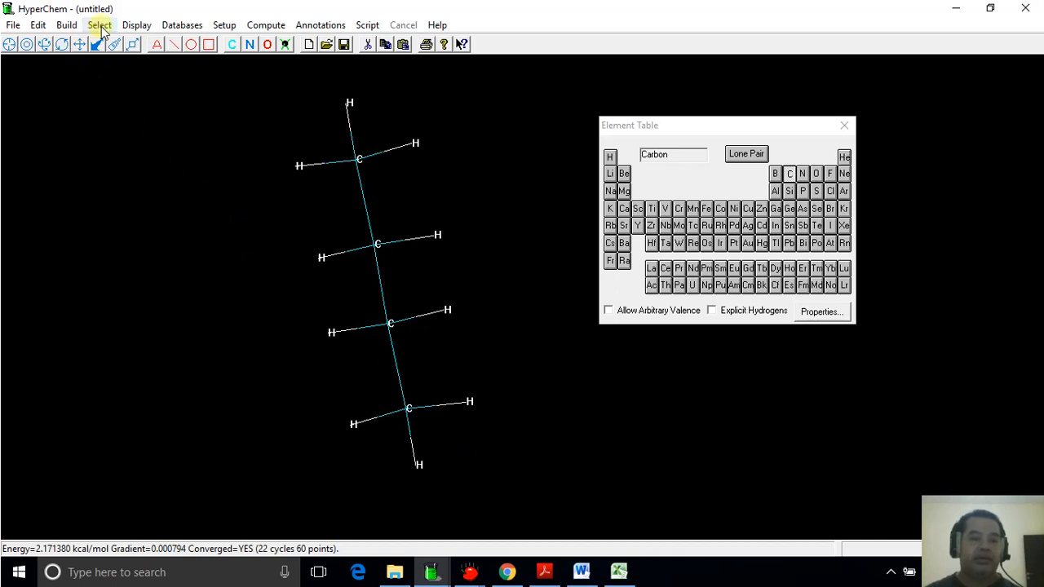
Measure the torsion angle of the optimized butane's backbone by selecting its four carbons in chain order from one end.
{"action": "left_click", "coordinate": [8, 46]}
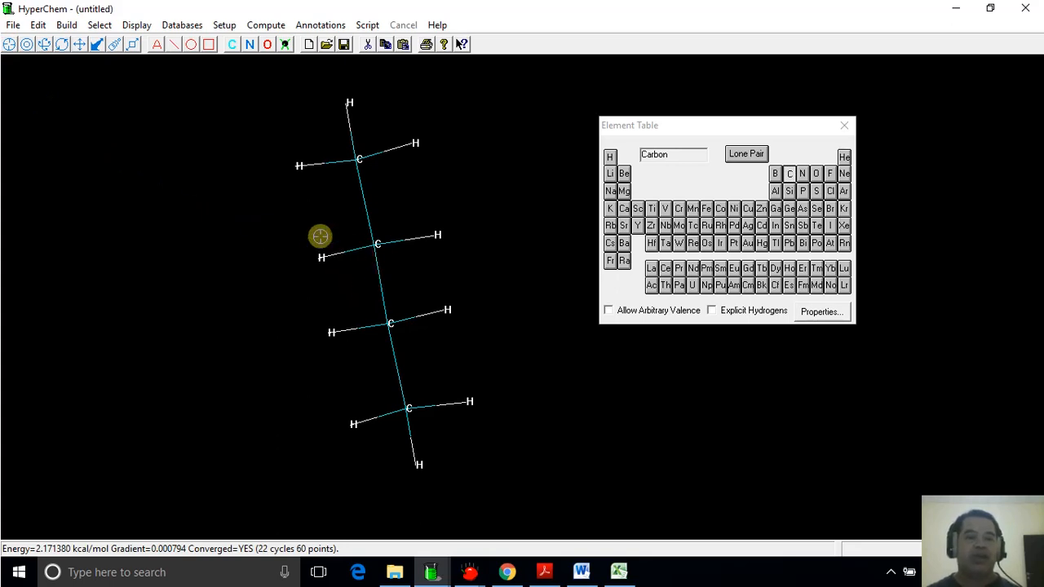
{"action": "left_click", "coordinate": [45, 45]}
{"action": "left_click_drag", "start_coordinate": [296, 261], "coordinate": [512, 121]}
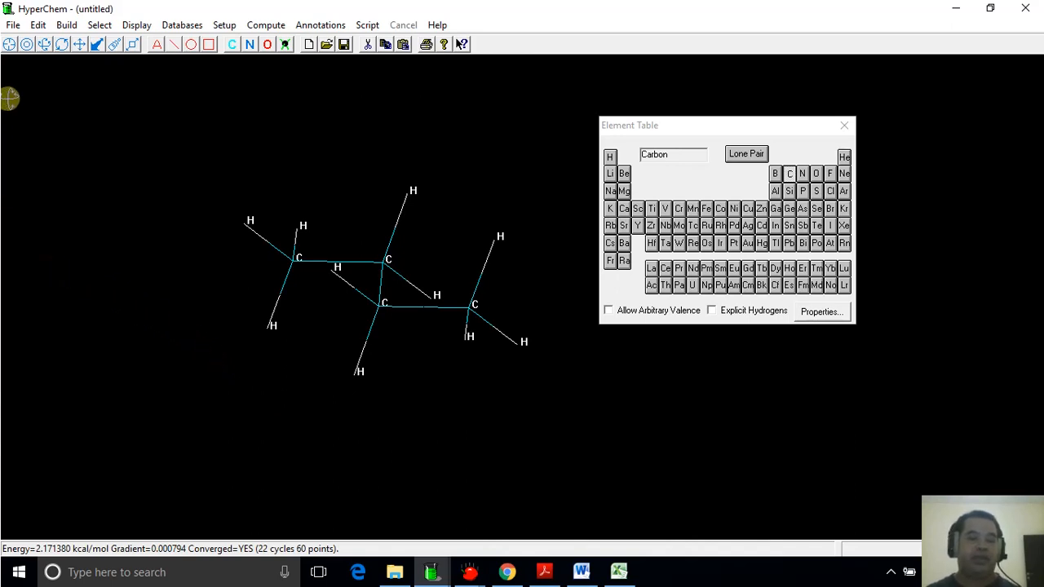
{"action": "left_click", "coordinate": [12, 46]}
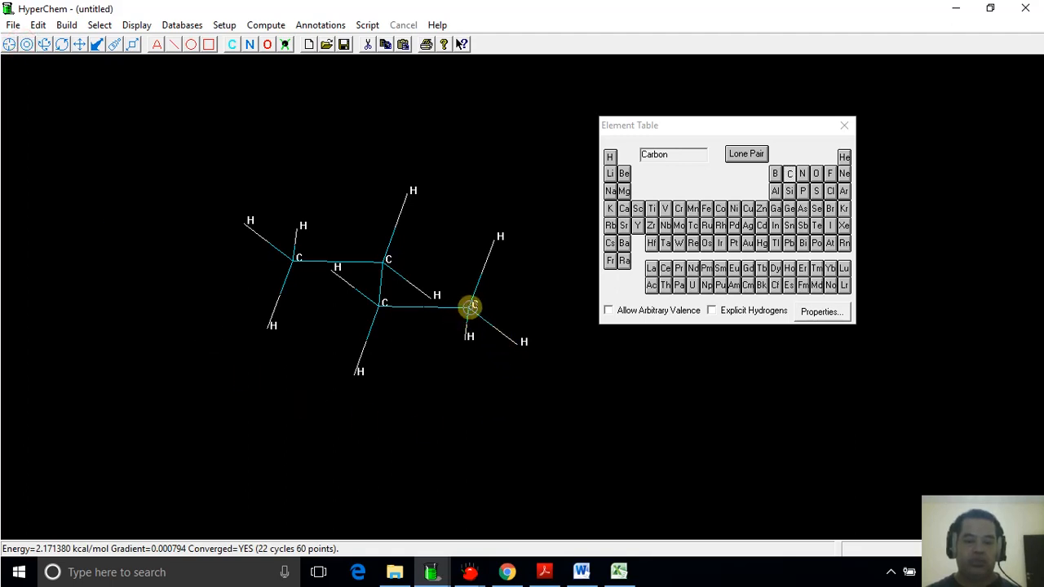
{"action": "left_click", "coordinate": [470, 306]}
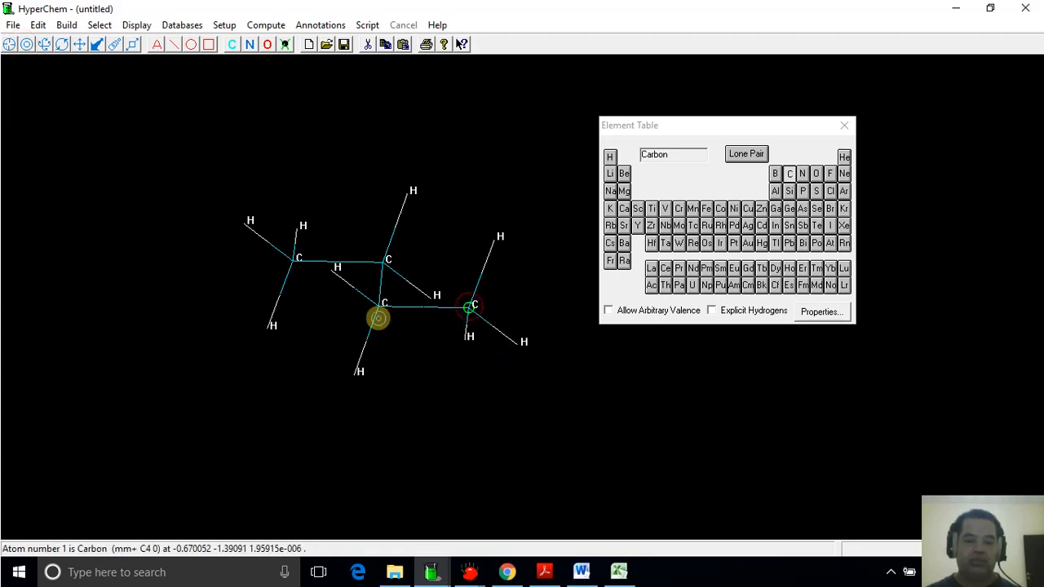
{"action": "left_click", "coordinate": [378, 305]}
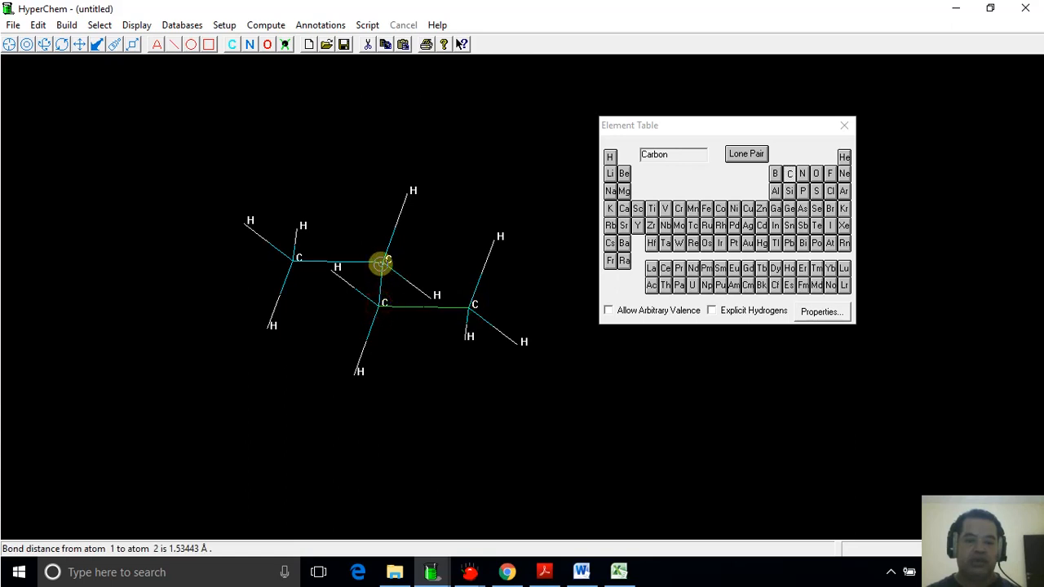
{"action": "left_click", "coordinate": [382, 261]}
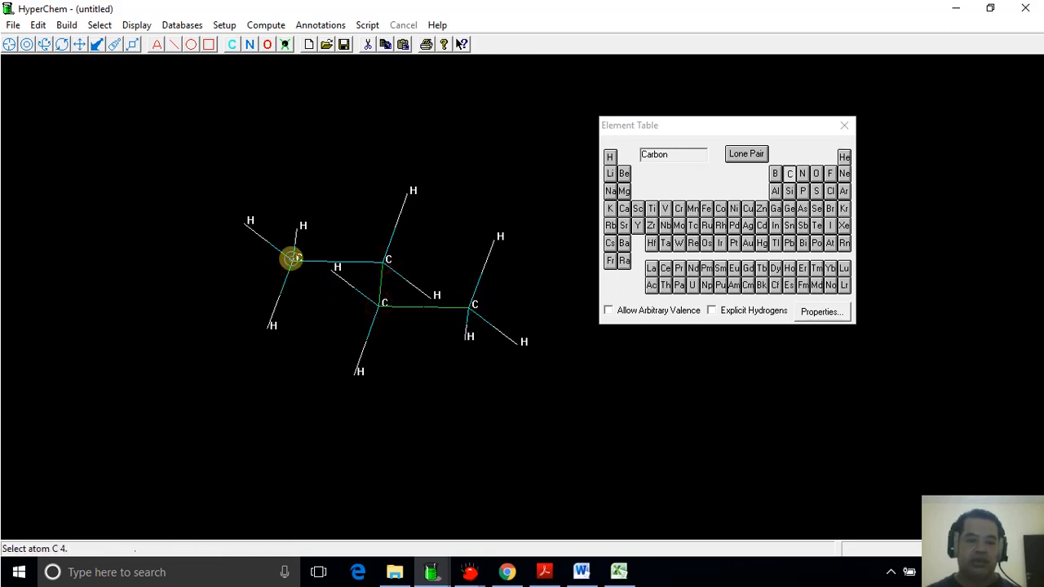
{"action": "left_click", "coordinate": [291, 259]}
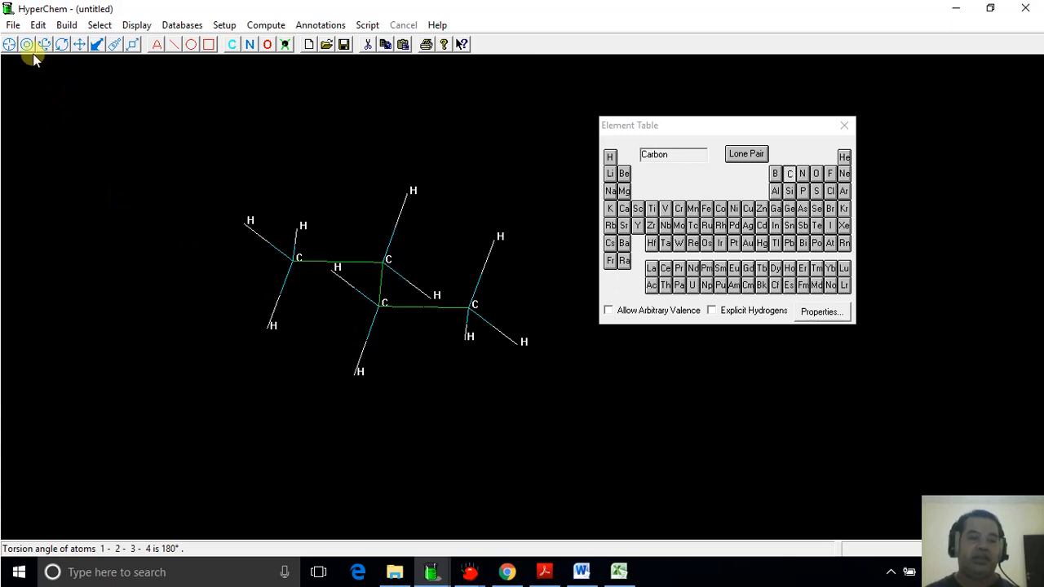
Try applying the last rendering to the selected carbon backbone only, and revert it with the selection cleared.
{"action": "left_click", "coordinate": [138, 25]}
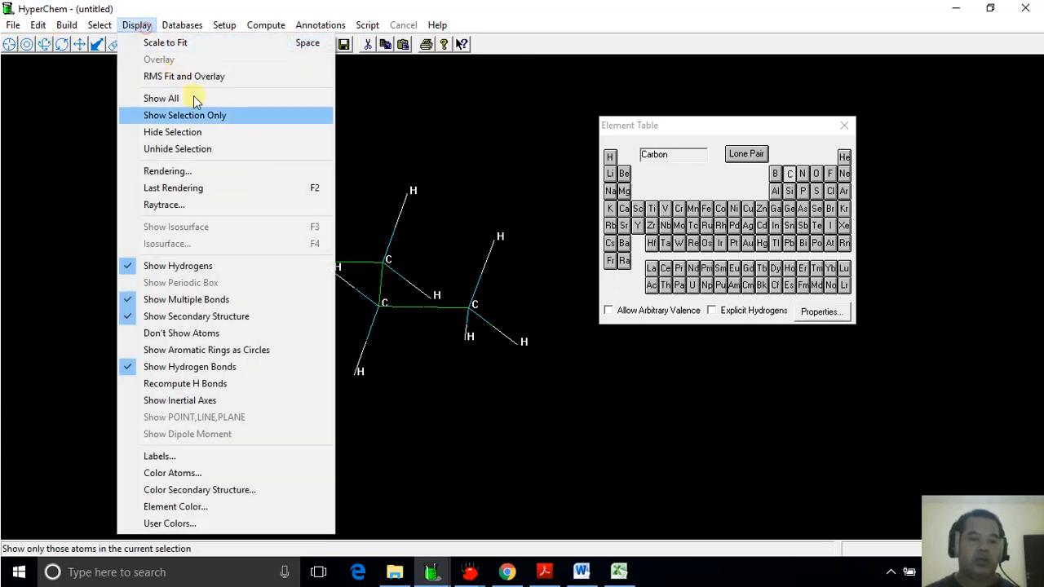
{"action": "left_click", "coordinate": [181, 191]}
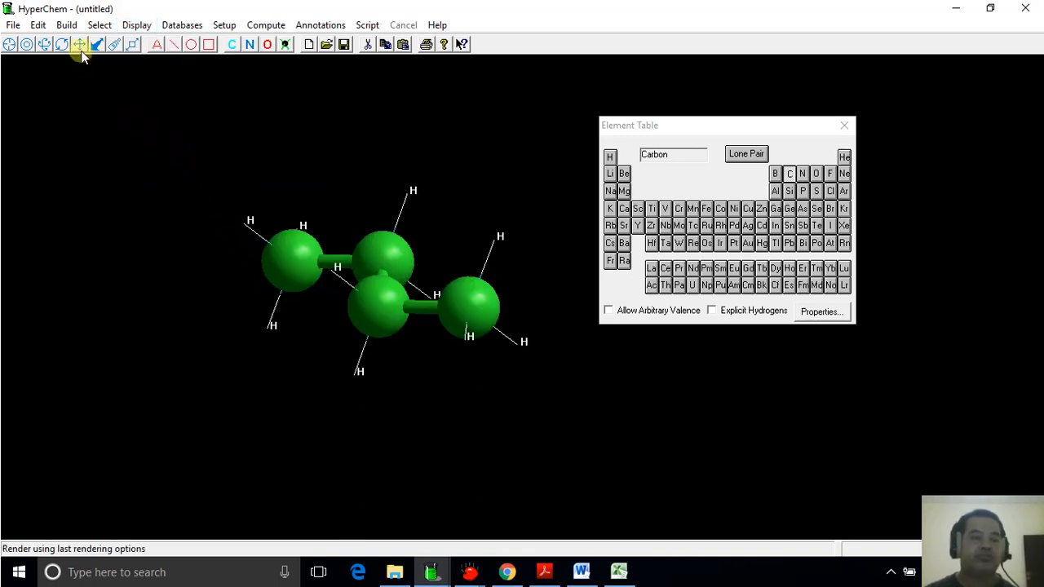
{"action": "left_click", "coordinate": [101, 163]}
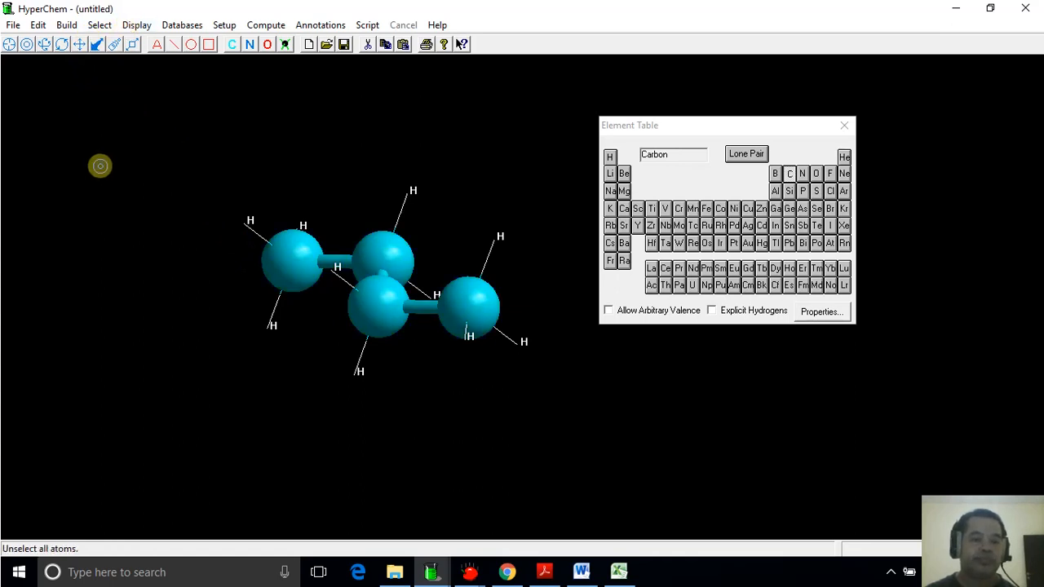
{"action": "left_click", "coordinate": [136, 25]}
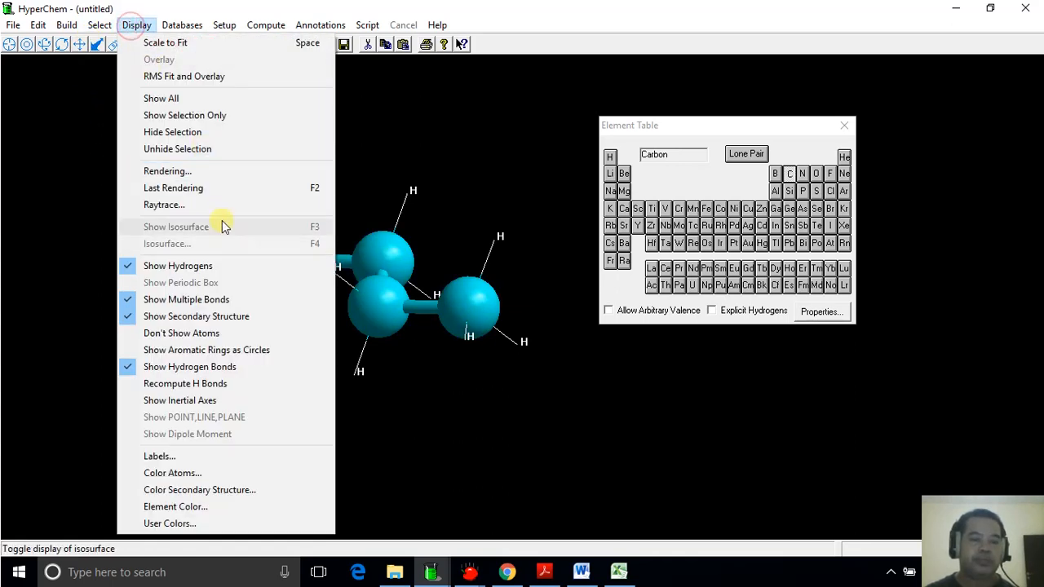
{"action": "left_click", "coordinate": [161, 194]}
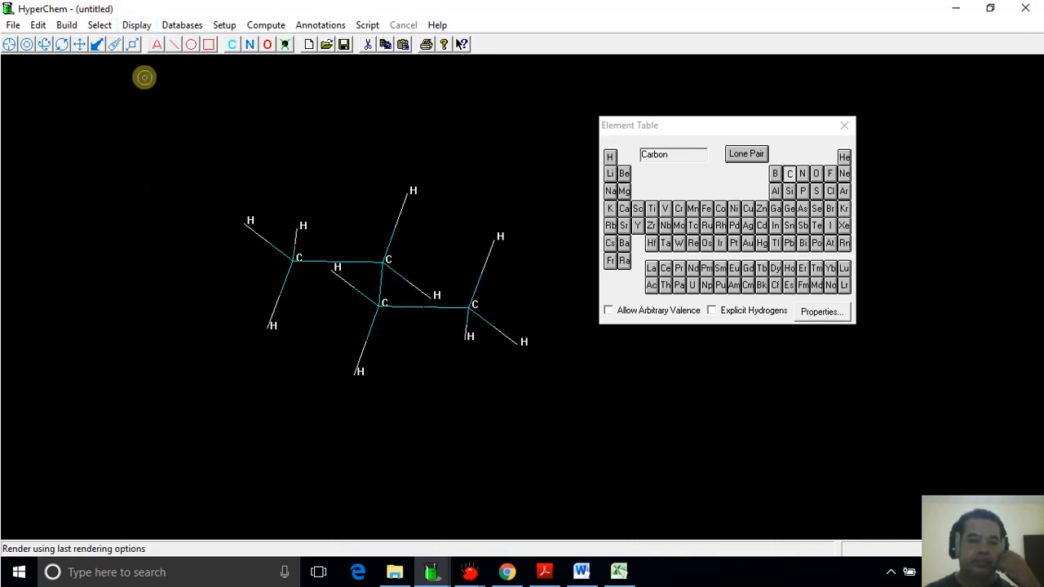
Set the atom rendering of the whole molecule to Balls and Cylinders.
{"action": "left_click", "coordinate": [137, 24]}
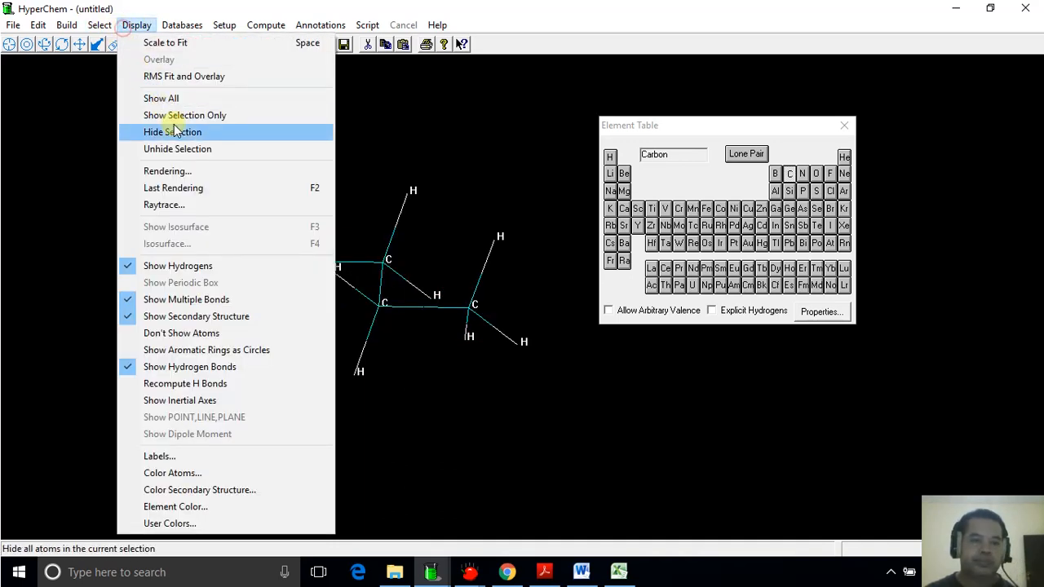
{"action": "left_click", "coordinate": [181, 171]}
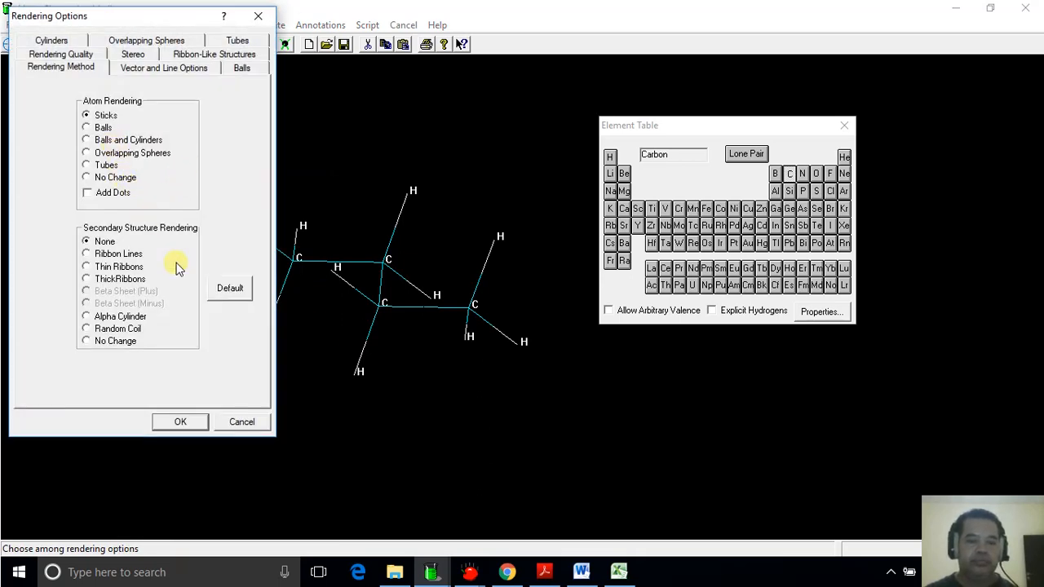
{"action": "left_click", "coordinate": [110, 141]}
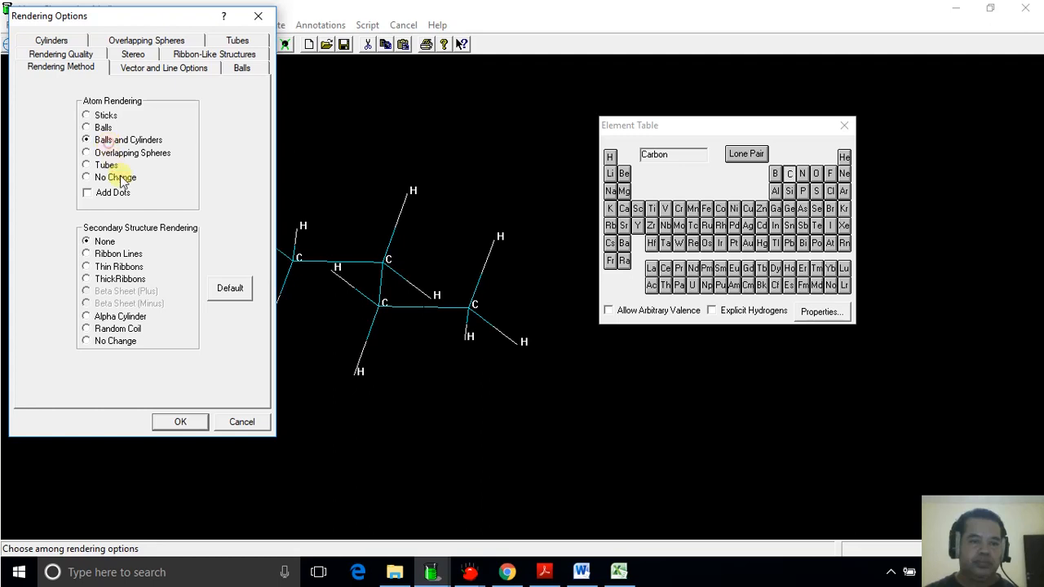
{"action": "left_click", "coordinate": [181, 421]}
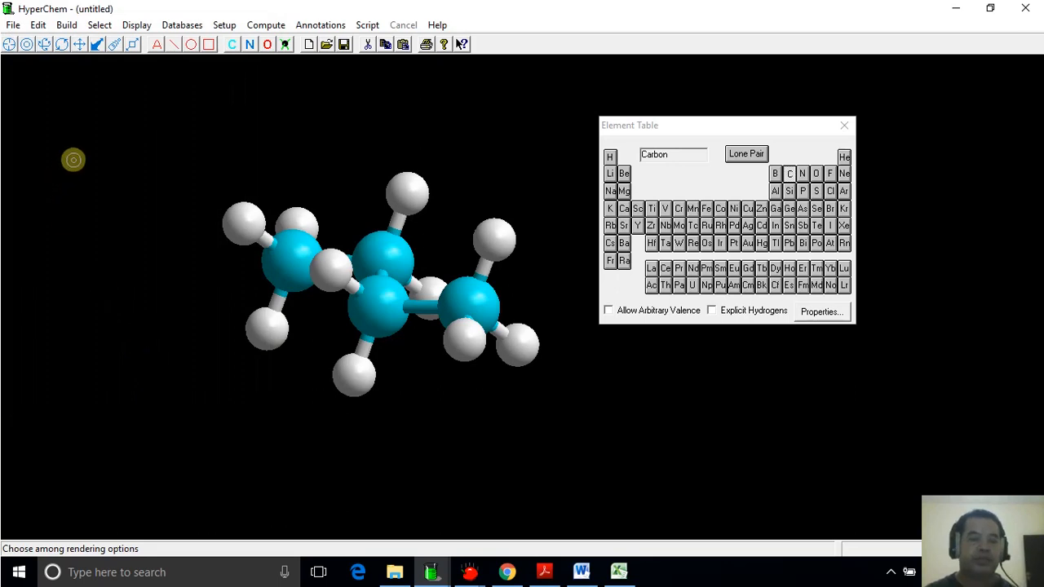
Select the four carbons of the ball-and-cylinder model in chain order to measure their torsion angle.
{"action": "left_click", "coordinate": [48, 48]}
{"action": "left_click_drag", "start_coordinate": [272, 269], "coordinate": [352, 79]}
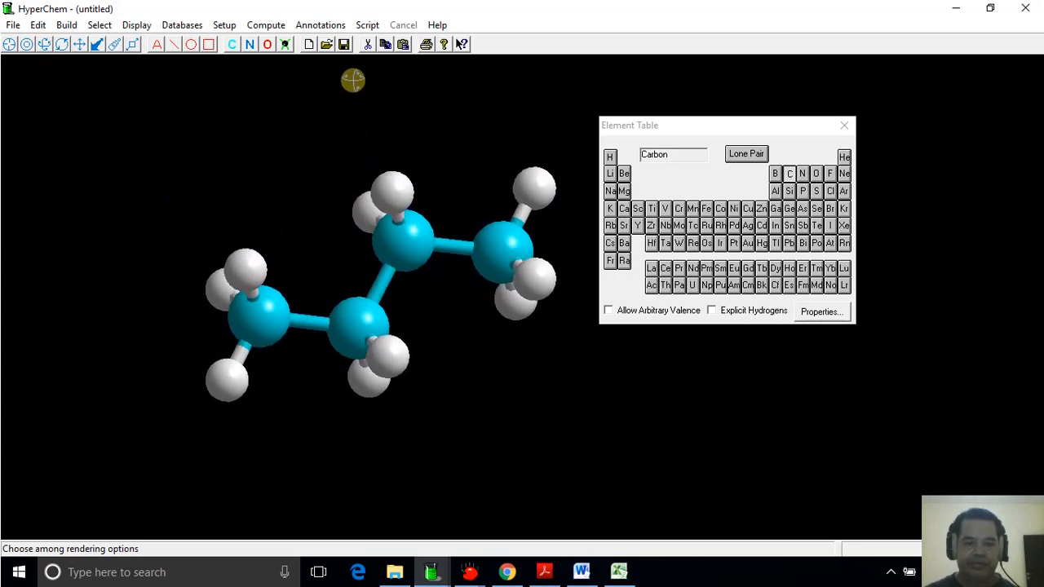
{"action": "left_click", "coordinate": [26, 47]}
{"action": "left_click", "coordinate": [494, 244]}
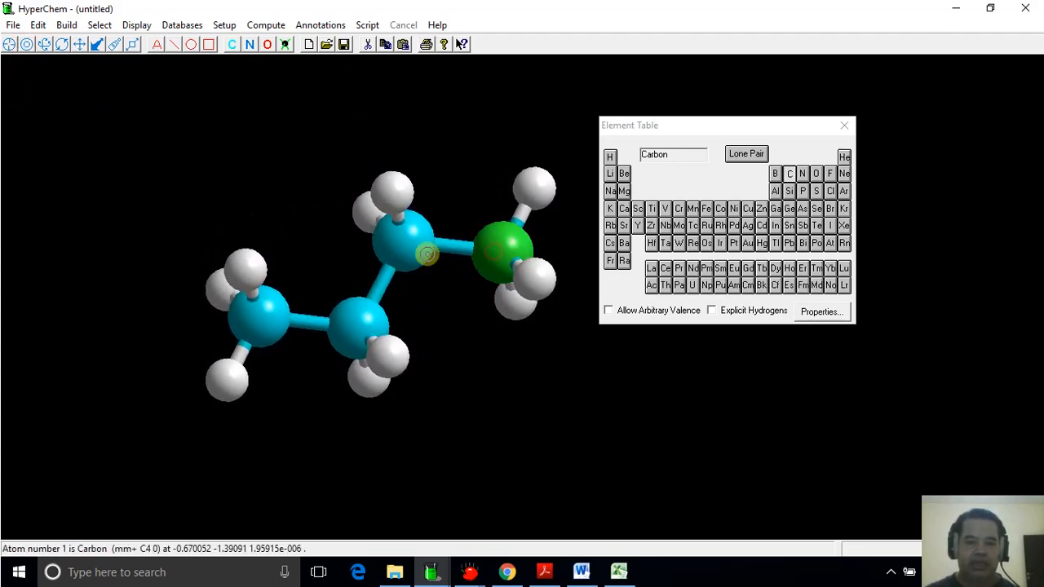
{"action": "left_click", "coordinate": [408, 244]}
{"action": "left_click", "coordinate": [347, 325]}
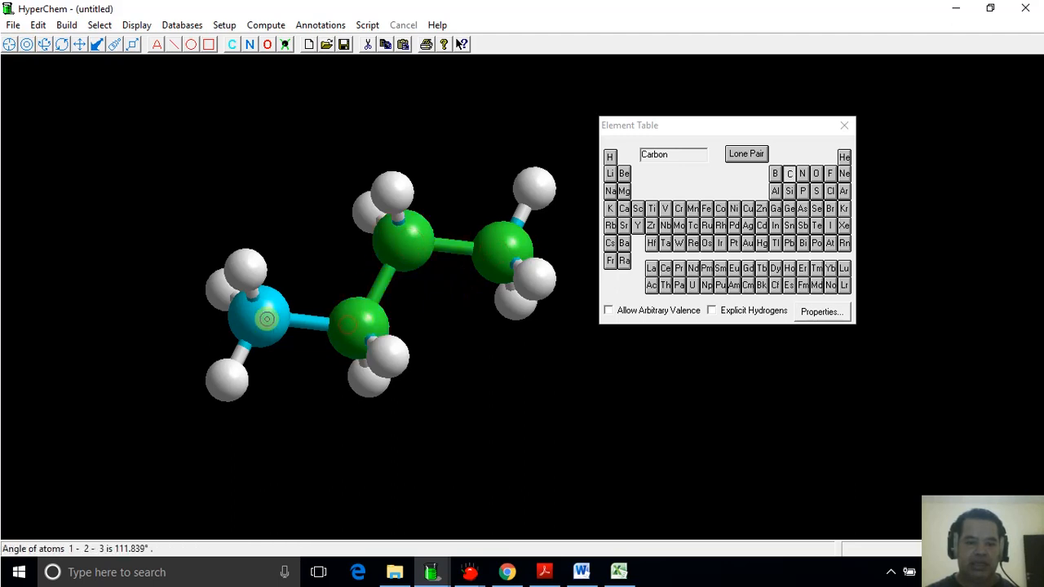
{"action": "left_click", "coordinate": [267, 318]}
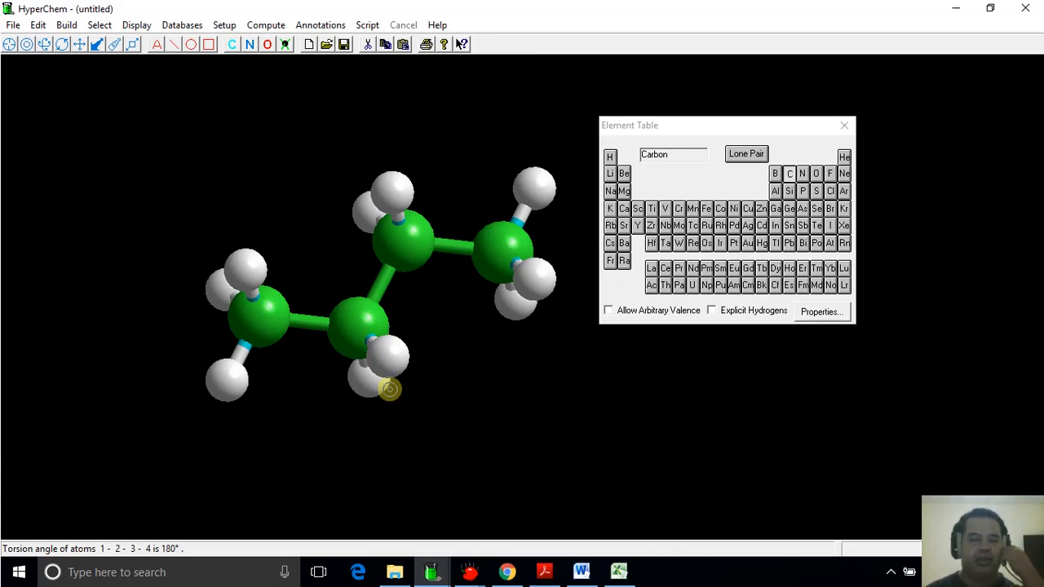
Rotate the molecule in and out of the screen plane to examine the selected carbon backbone.
{"action": "left_click", "coordinate": [46, 47]}
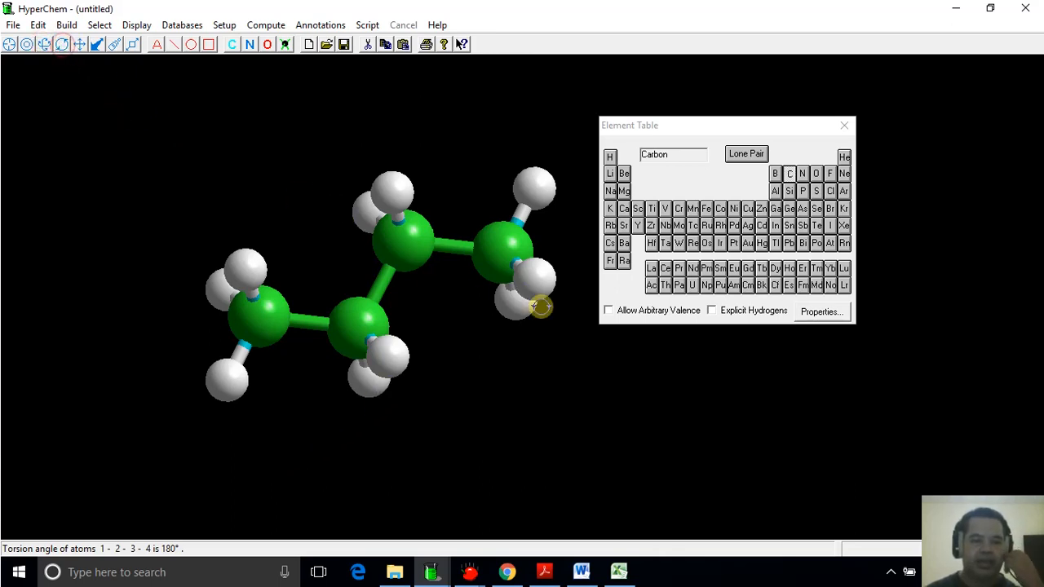
{"action": "left_click_drag", "start_coordinate": [541, 303], "coordinate": [354, 163]}
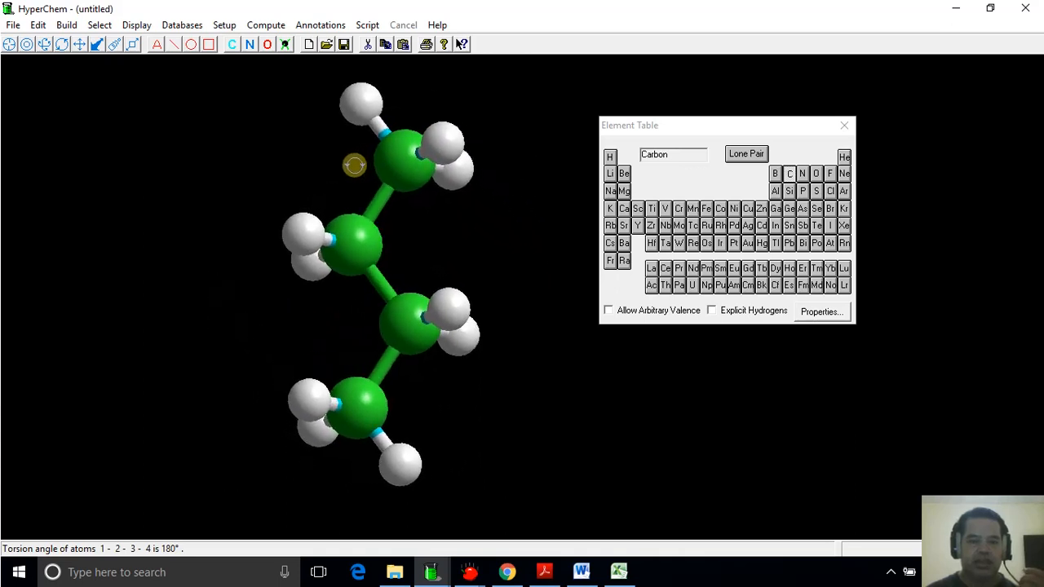
{"action": "left_click", "coordinate": [44, 48]}
{"action": "left_click_drag", "start_coordinate": [220, 285], "coordinate": [516, 259]}
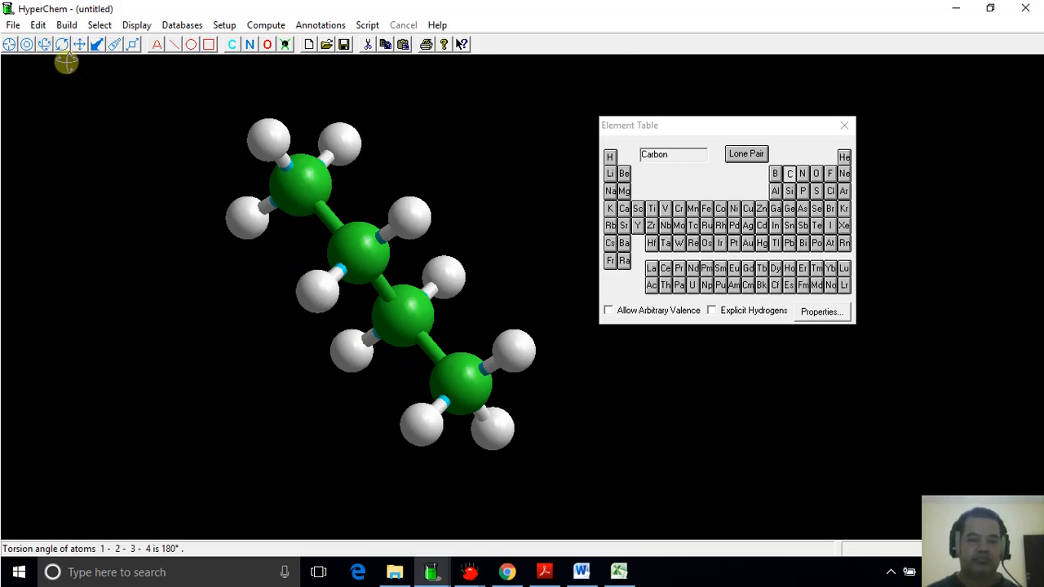
{"action": "left_click", "coordinate": [25, 45]}
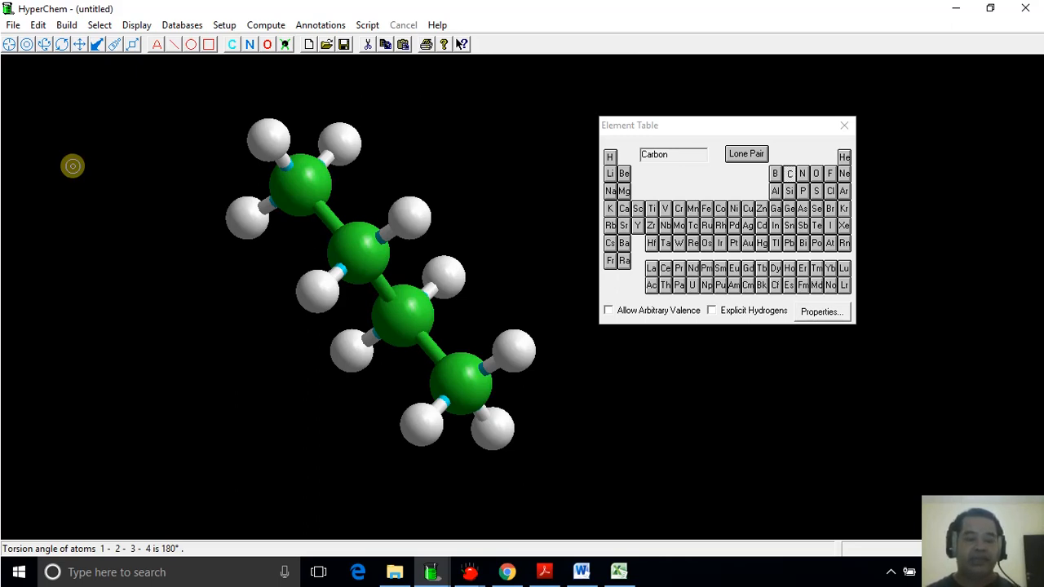
{"action": "left_click", "coordinate": [45, 46]}
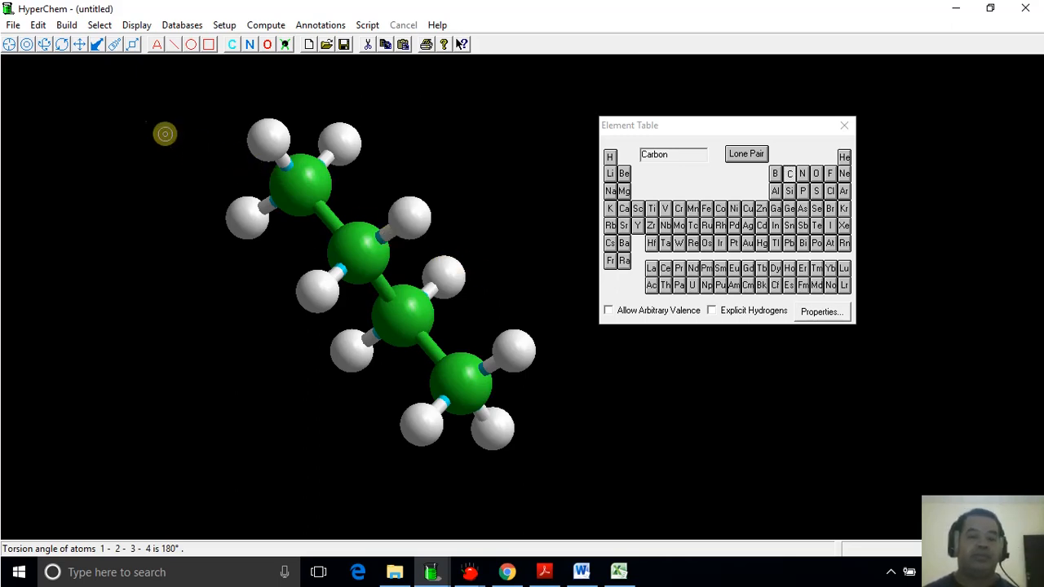
{"action": "left_click", "coordinate": [68, 25]}
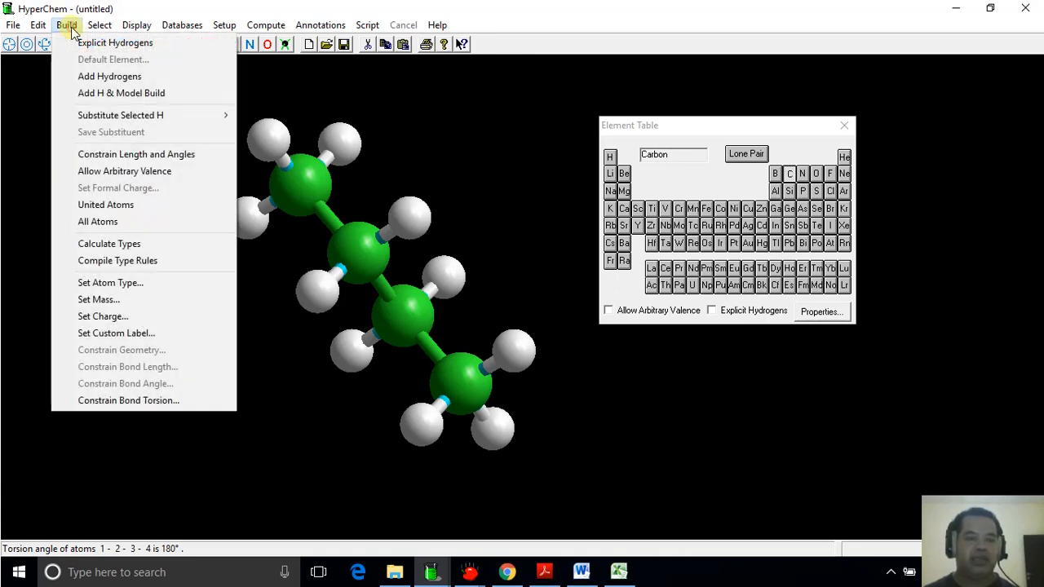
{"action": "left_click", "coordinate": [68, 25]}
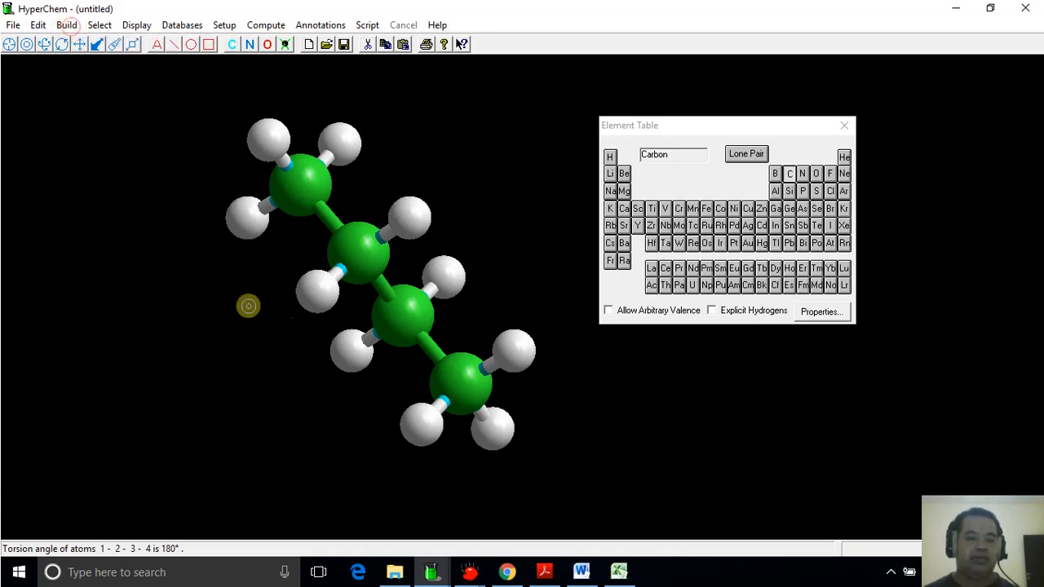
{"action": "left_click", "coordinate": [40, 25]}
{"action": "left_click", "coordinate": [36, 25]}
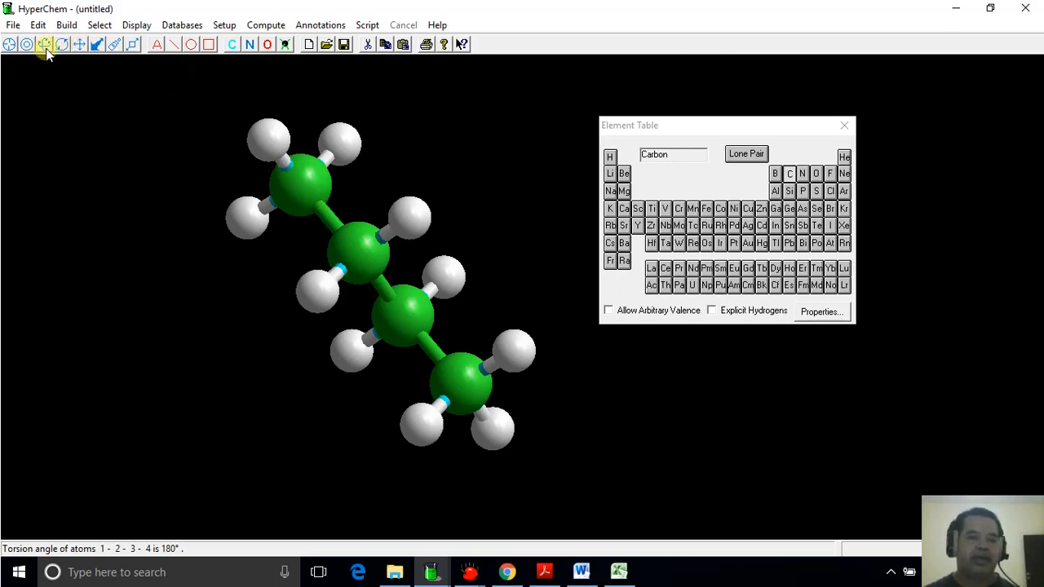
Clear the selection of the four backbone carbons.
{"action": "left_click", "coordinate": [44, 44]}
{"action": "left_click_drag", "start_coordinate": [350, 268], "coordinate": [78, 247]}
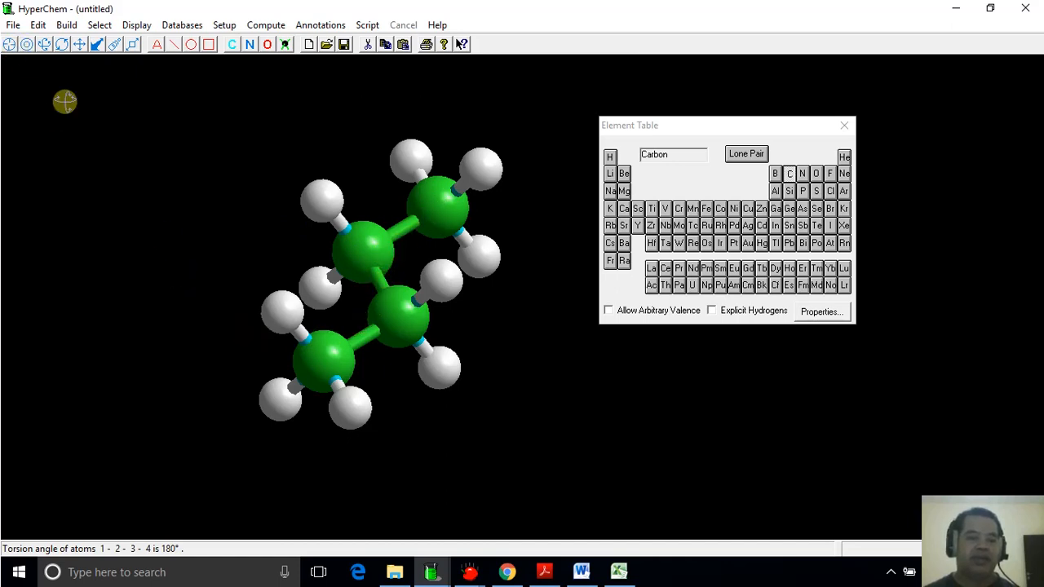
{"action": "left_click", "coordinate": [27, 44]}
{"action": "left_click", "coordinate": [63, 164]}
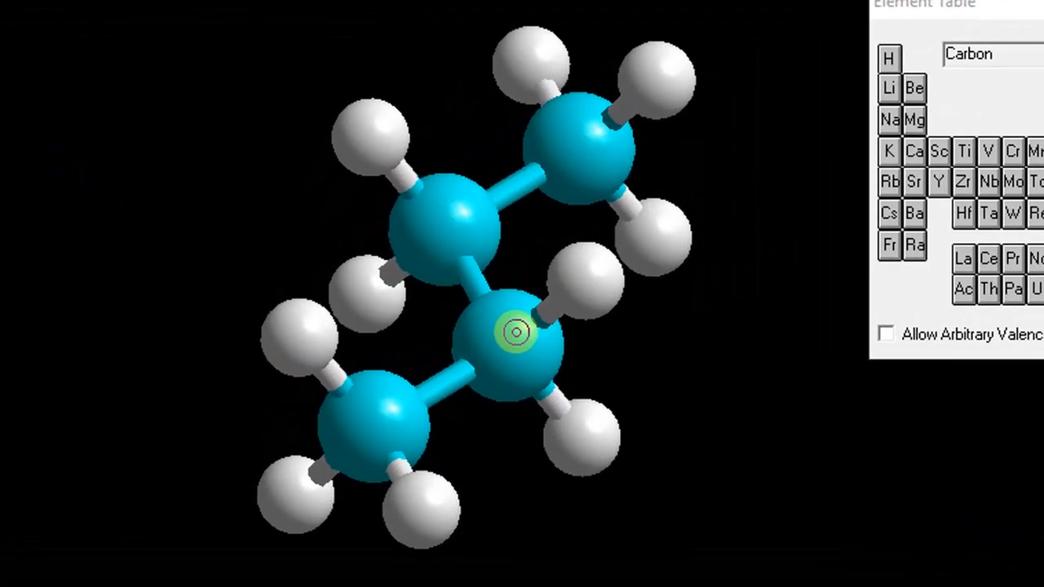
{"action": "left_click", "coordinate": [514, 331]}
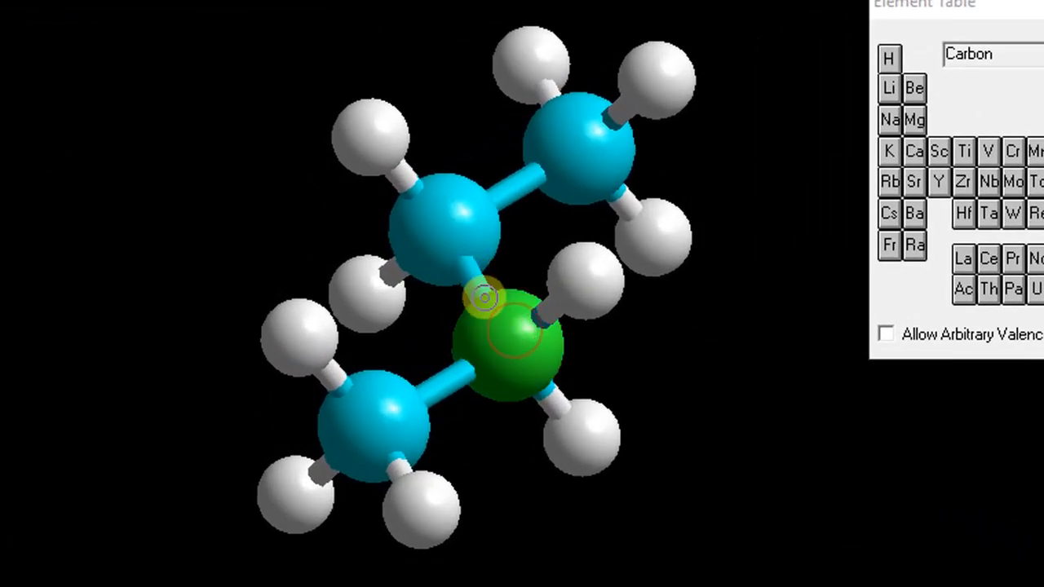
{"action": "left_click", "coordinate": [442, 217]}
{"action": "left_click", "coordinate": [594, 145]}
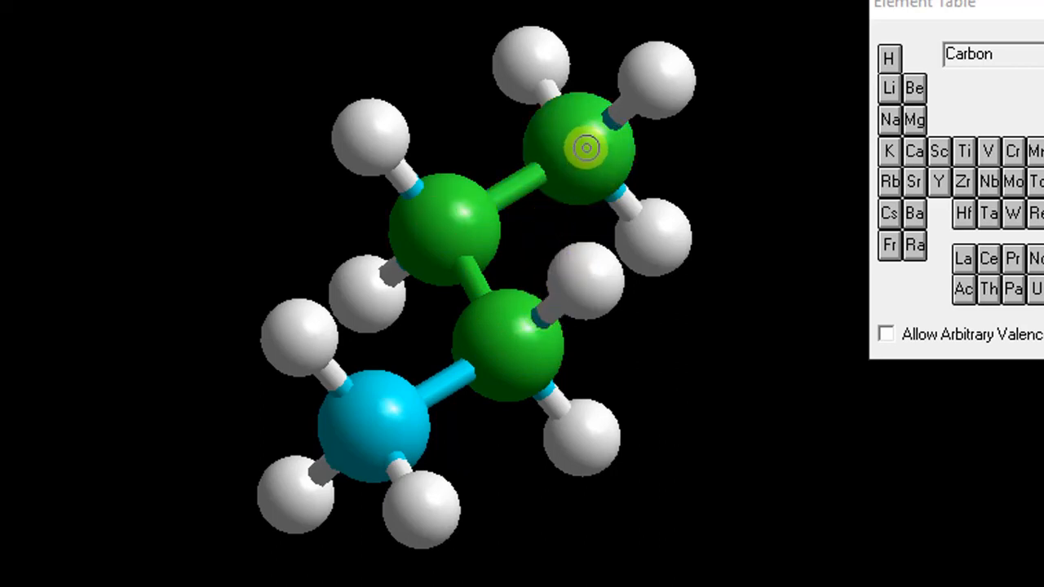
{"action": "left_click", "coordinate": [700, 379]}
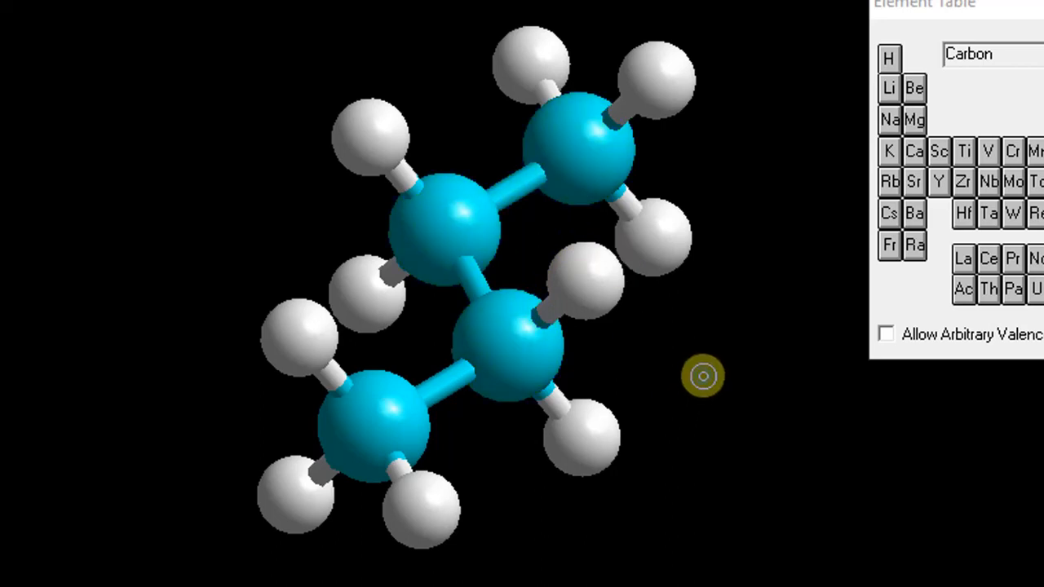
Select three consecutive backbone carbons to measure their bond angle, tilt the model to inspect it, and clear the selection.
{"action": "left_click", "coordinate": [367, 432]}
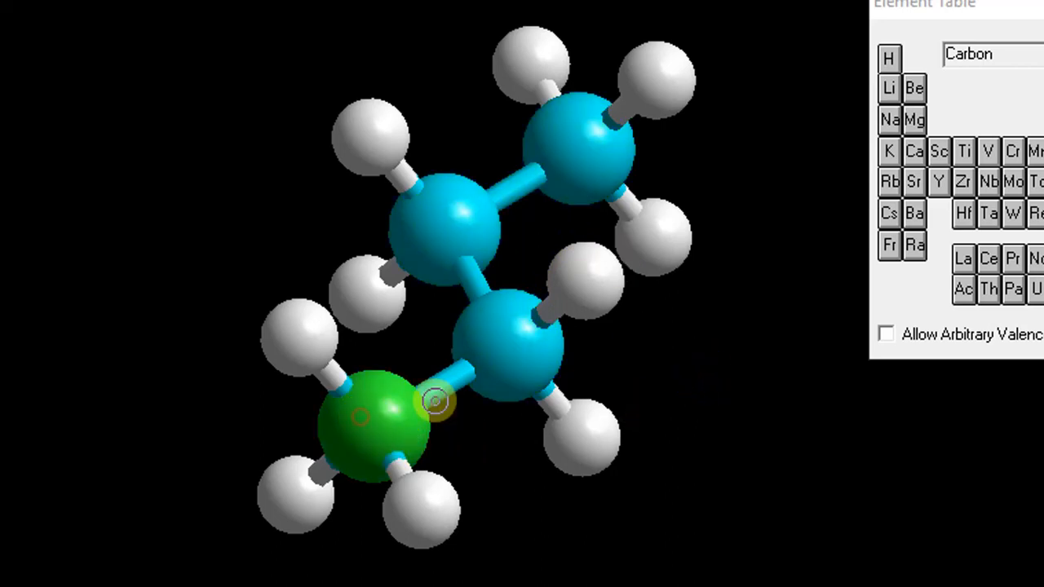
{"action": "left_click", "coordinate": [512, 349]}
{"action": "left_click", "coordinate": [429, 215]}
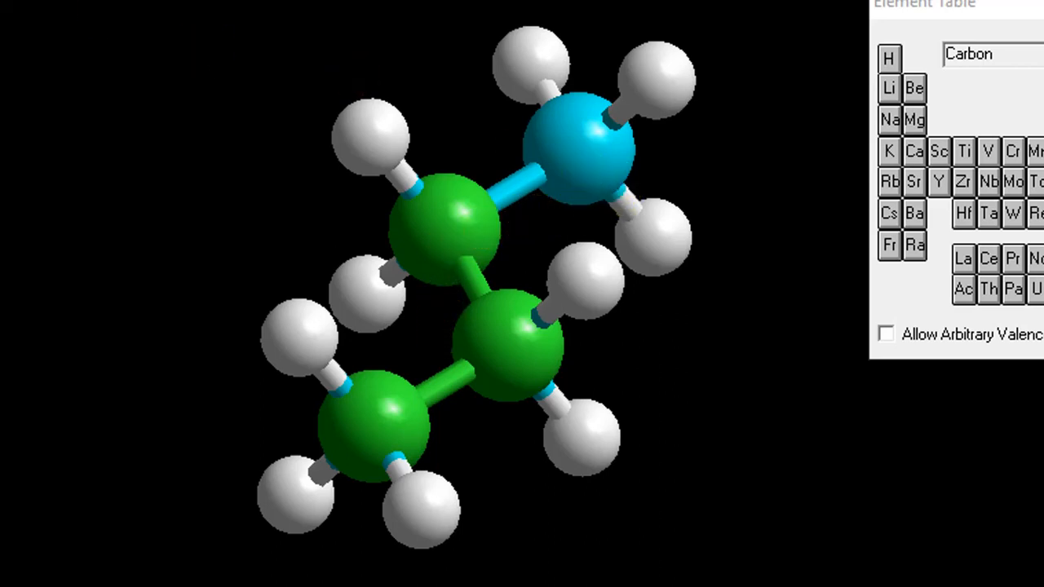
{"action": "left_click_drag", "start_coordinate": [481, 310], "coordinate": [486, 262]}
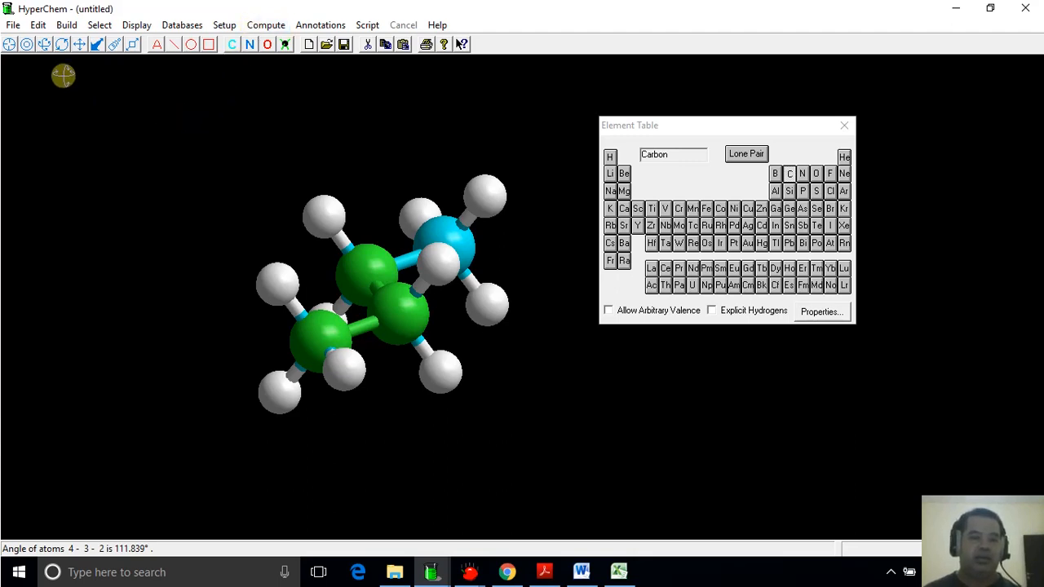
{"action": "left_click", "coordinate": [142, 140]}
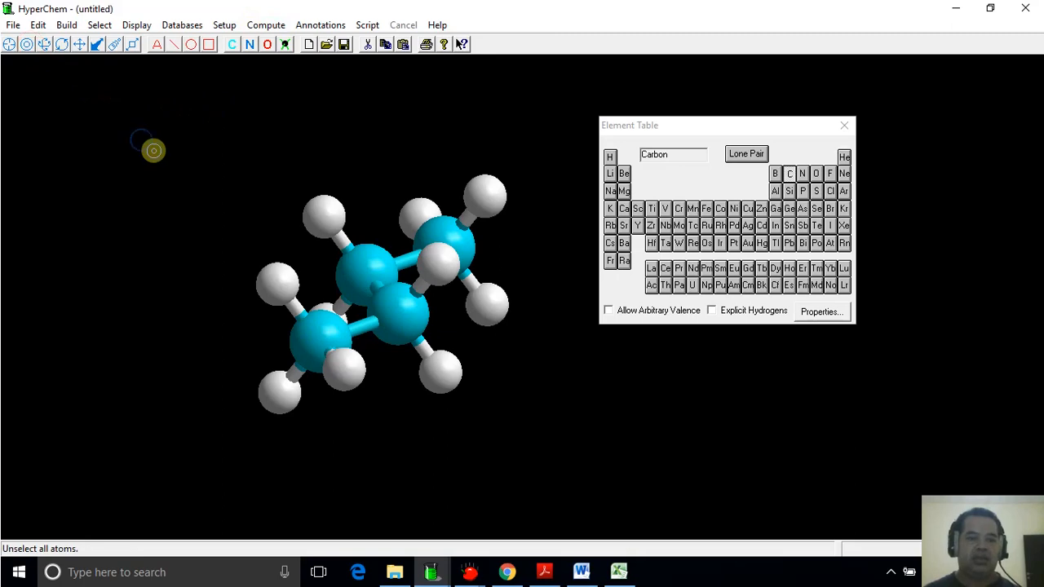
Set the atom rendering of the whole molecule to Sticks.
{"action": "left_click", "coordinate": [137, 24]}
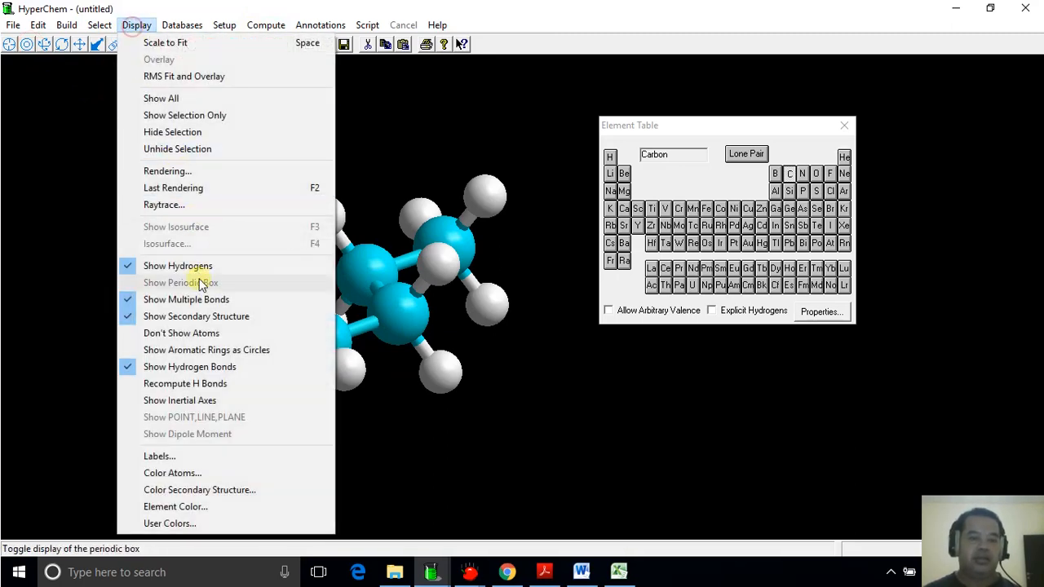
{"action": "left_click", "coordinate": [166, 171]}
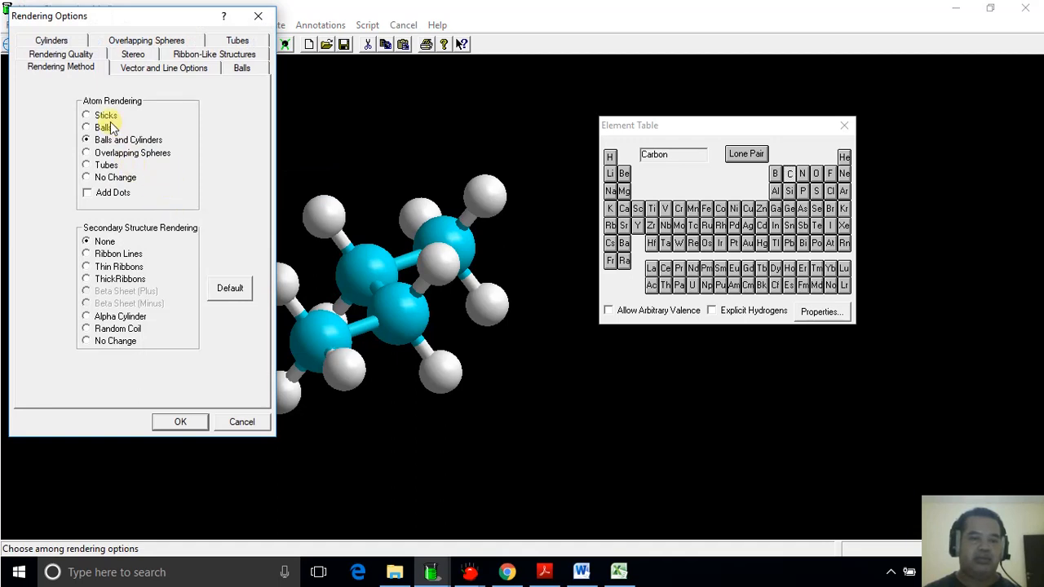
{"action": "left_click", "coordinate": [180, 422]}
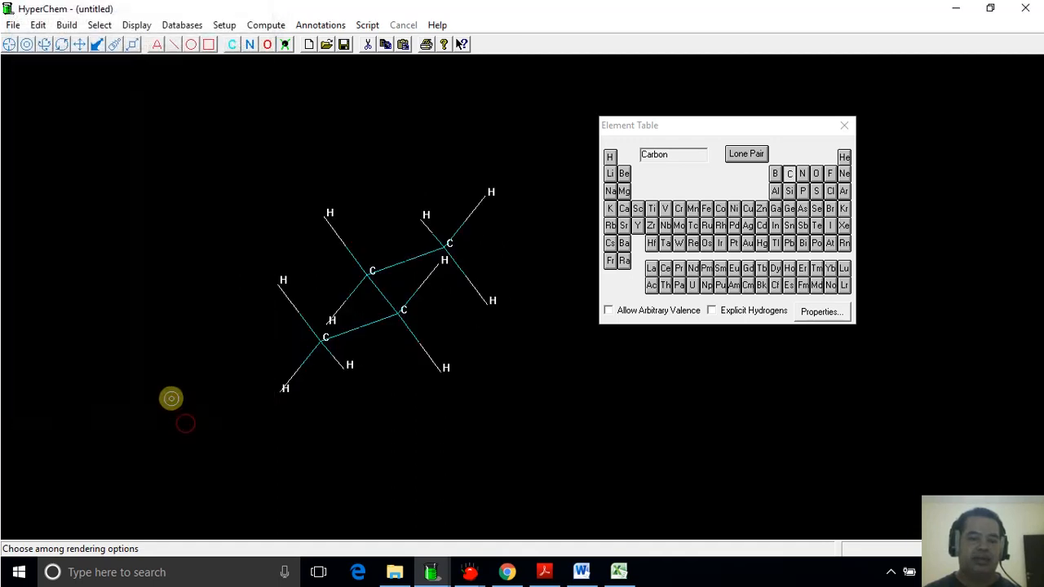
Turn the stick model so the backbone is accessible and select its four carbons in chain order to define the torsion.
{"action": "left_click", "coordinate": [46, 44]}
{"action": "left_click_drag", "start_coordinate": [228, 258], "coordinate": [278, 262]}
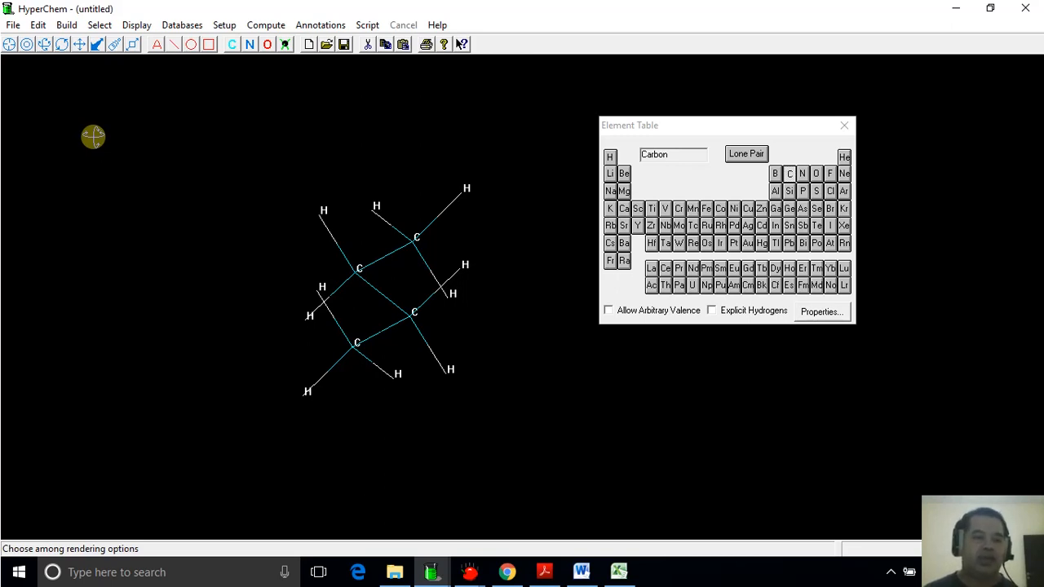
{"action": "left_click", "coordinate": [26, 45]}
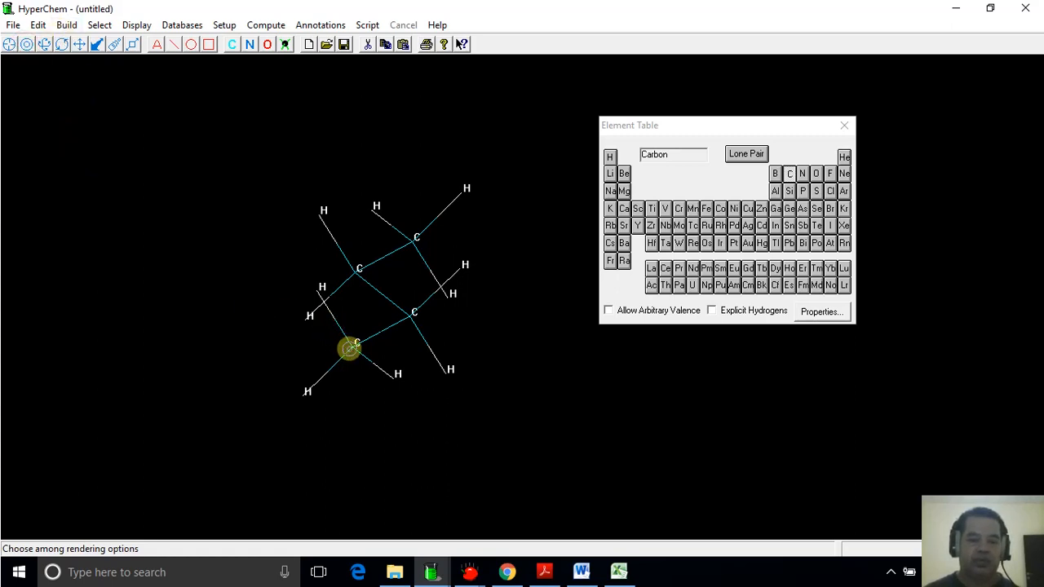
{"action": "left_click", "coordinate": [352, 348]}
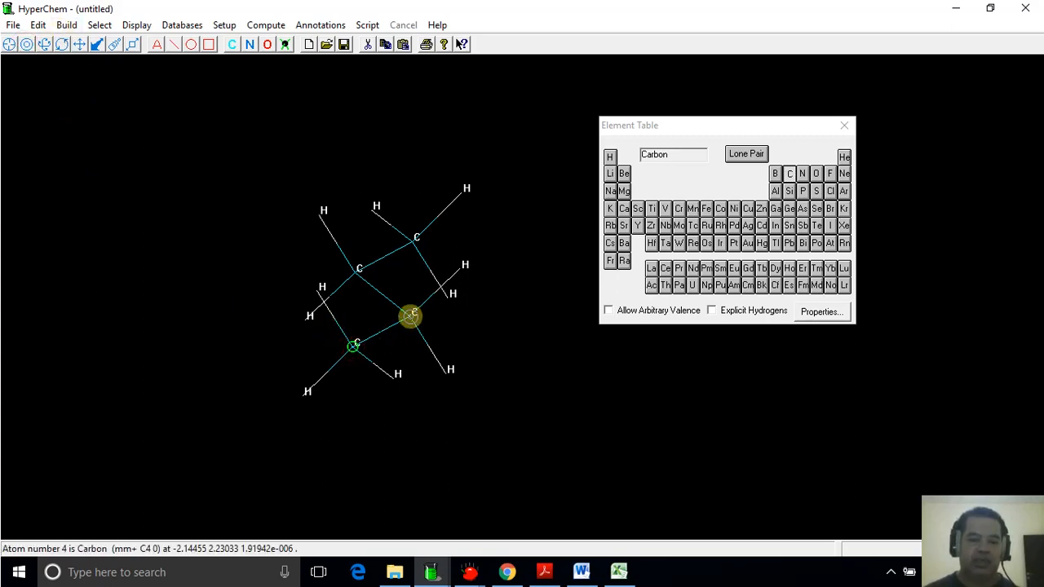
{"action": "left_click", "coordinate": [412, 315]}
{"action": "left_click", "coordinate": [359, 270]}
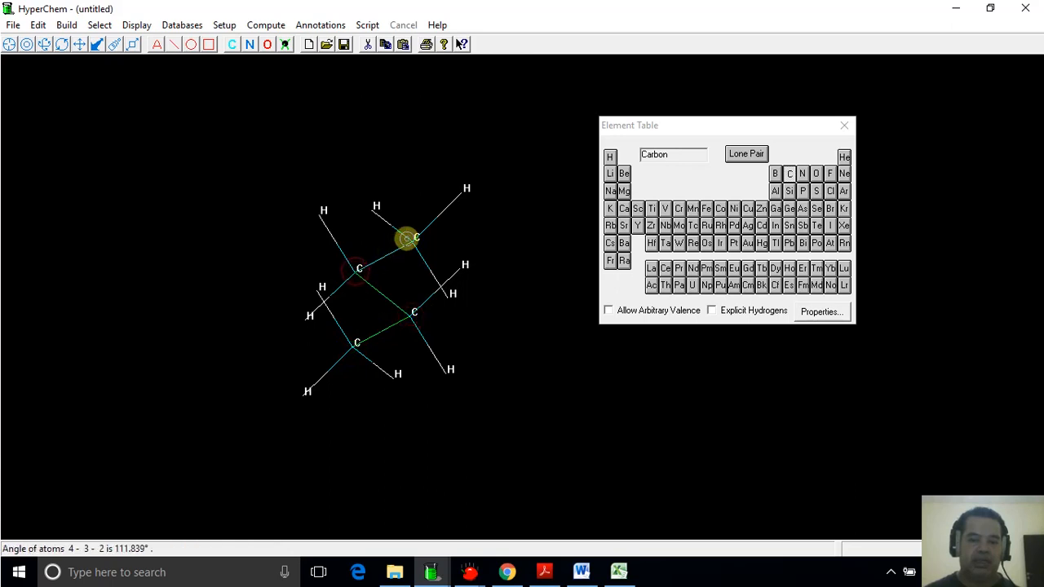
{"action": "left_click", "coordinate": [411, 239]}
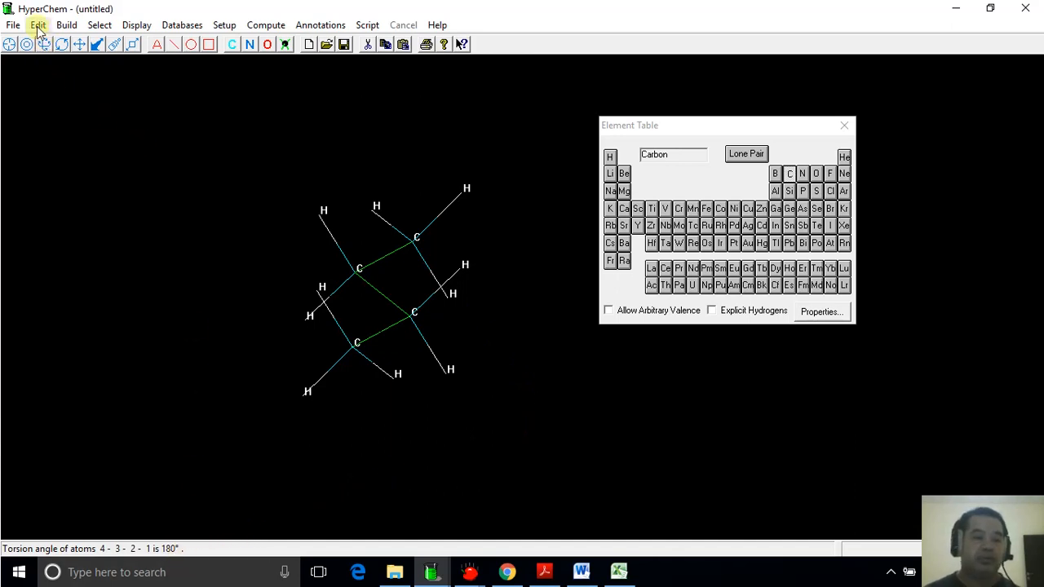
Constrain the bond torsion of the four selected carbons with the Computed option.
{"action": "left_click", "coordinate": [67, 27]}
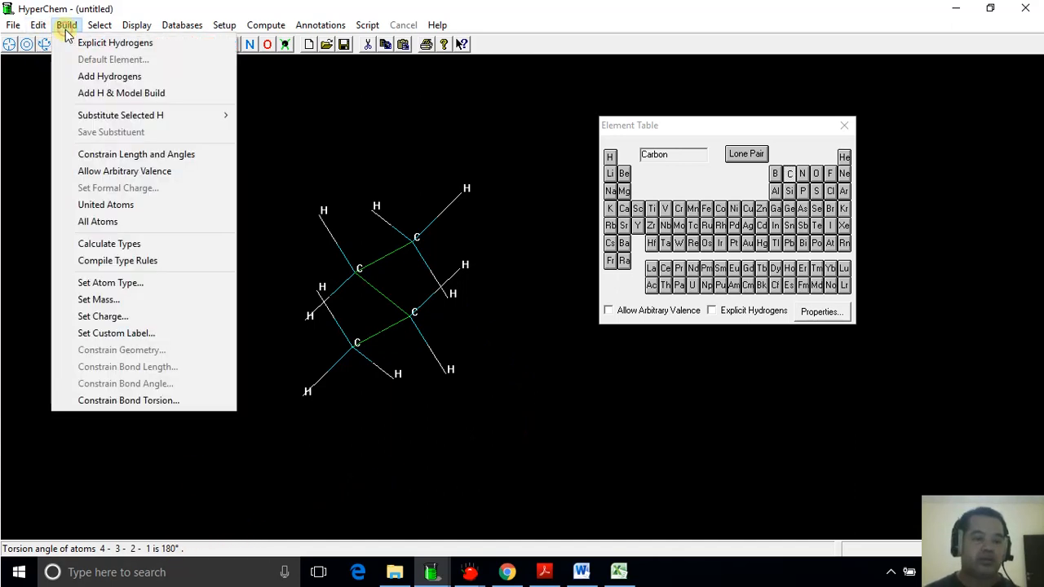
{"action": "left_click", "coordinate": [150, 400]}
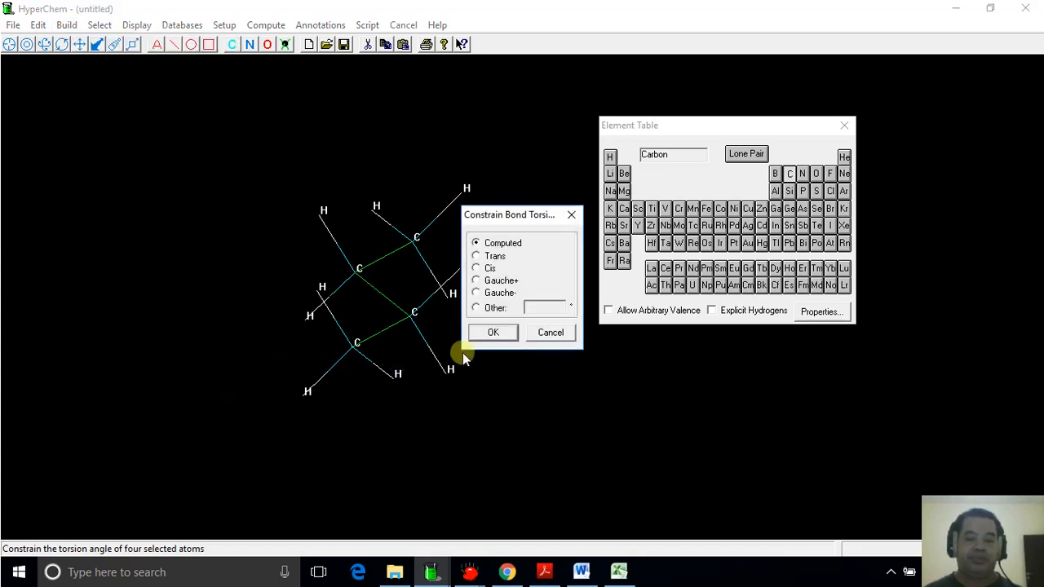
{"action": "left_click", "coordinate": [492, 333]}
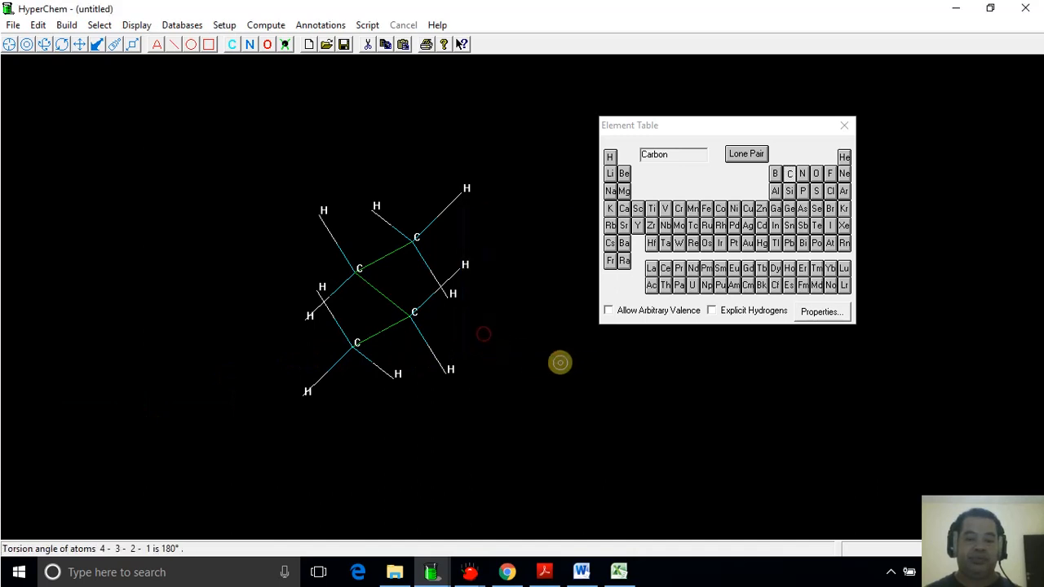
Set the bond torsion of the four selected carbons to 0°.
{"action": "left_click", "coordinate": [37, 25]}
{"action": "left_click", "coordinate": [97, 377]}
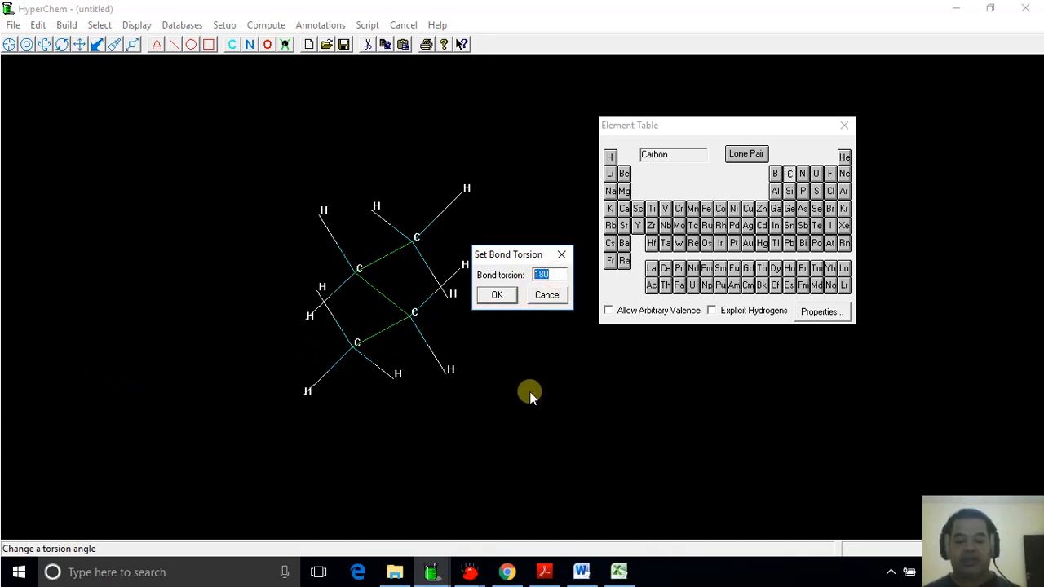
{"action": "left_click", "coordinate": [497, 295]}
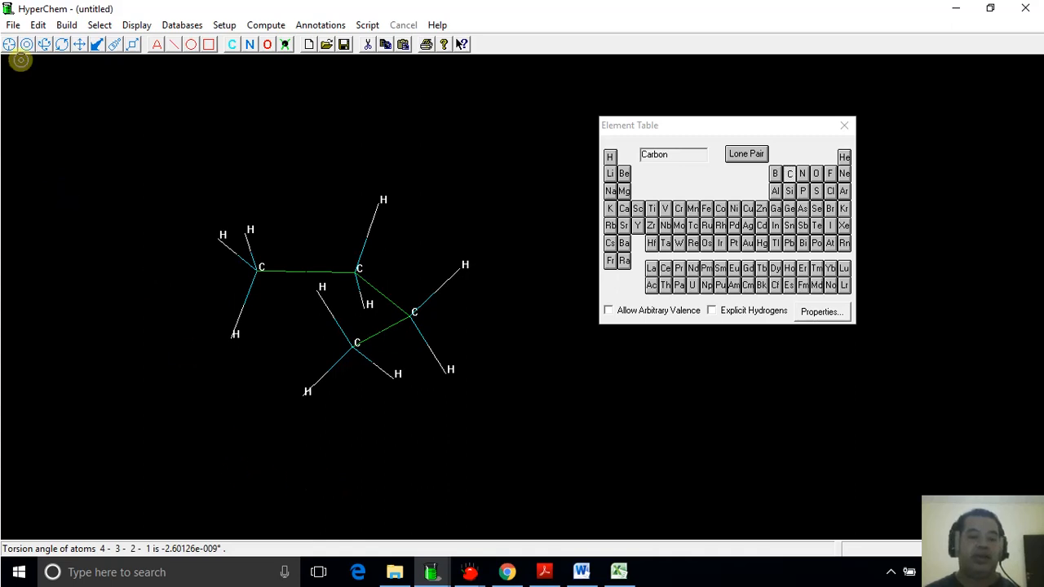
Rotate the stick model between side and end-on views to examine the backbone at the new torsion angle.
{"action": "left_click", "coordinate": [42, 46]}
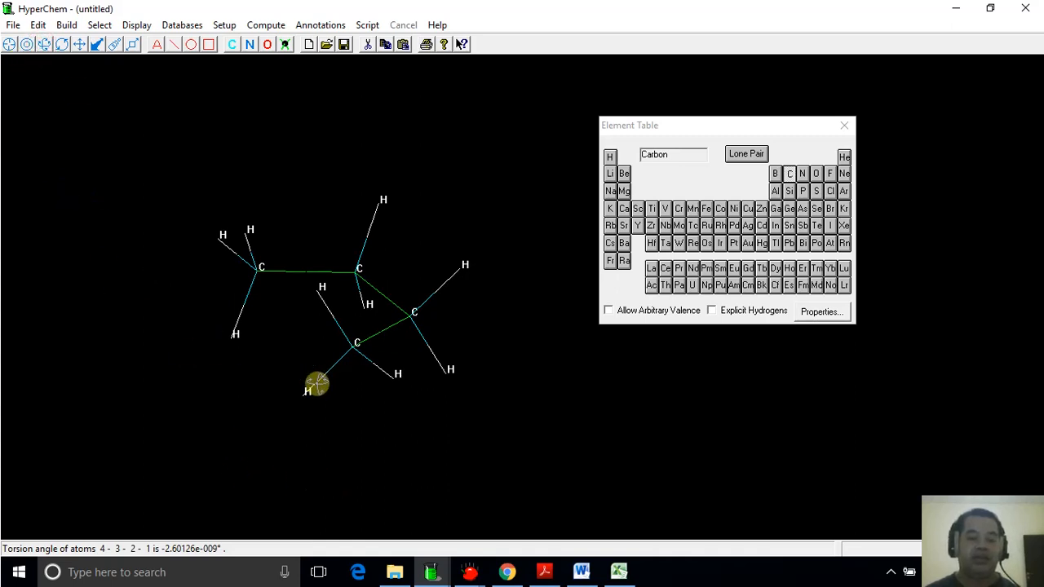
{"action": "left_click_drag", "start_coordinate": [317, 381], "coordinate": [494, 240]}
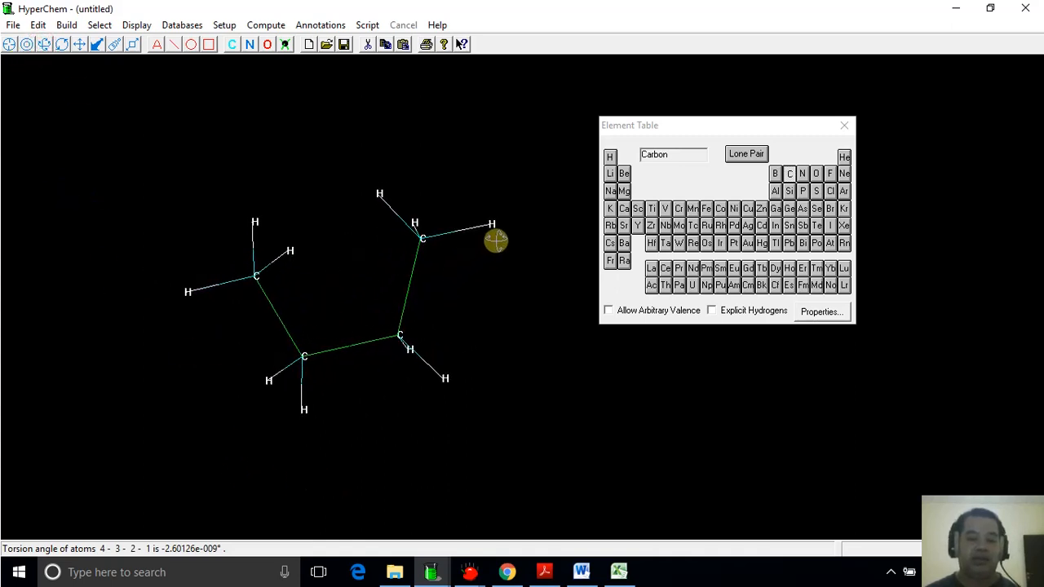
{"action": "left_click_drag", "start_coordinate": [277, 376], "coordinate": [516, 367]}
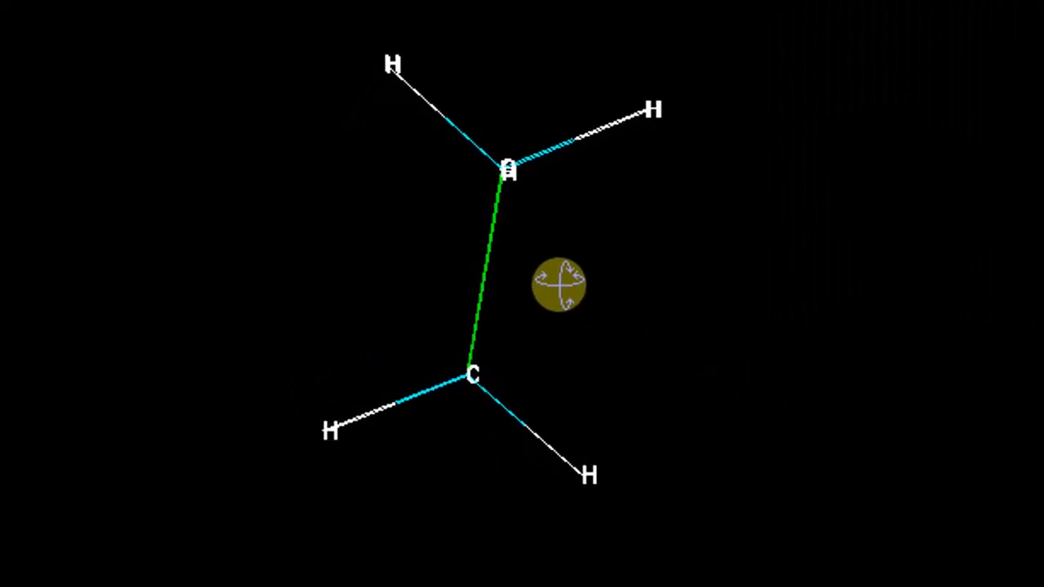
{"action": "left_click_drag", "start_coordinate": [511, 242], "coordinate": [98, 254]}
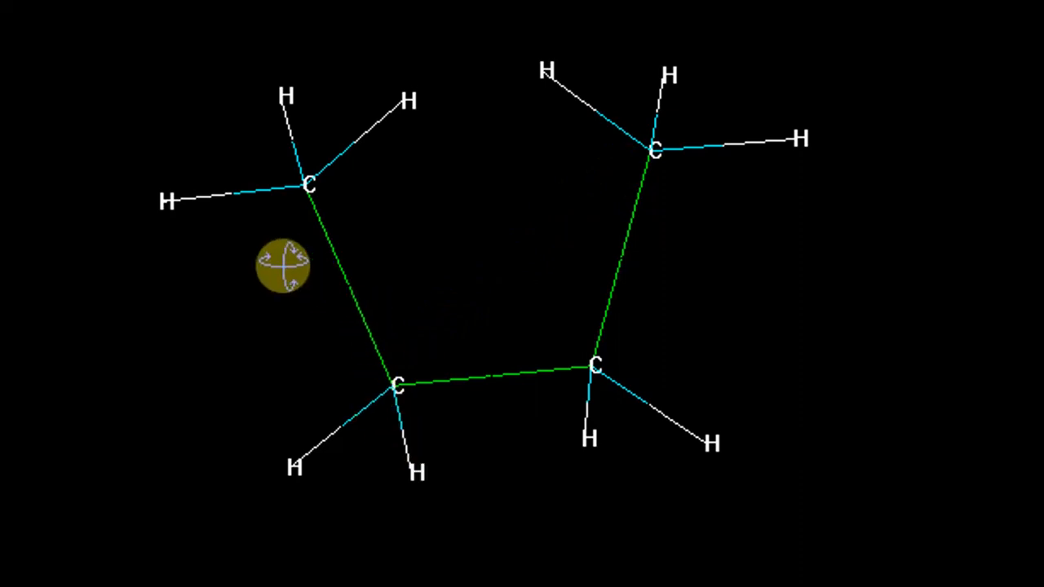
{"action": "left_click_drag", "start_coordinate": [279, 263], "coordinate": [527, 340]}
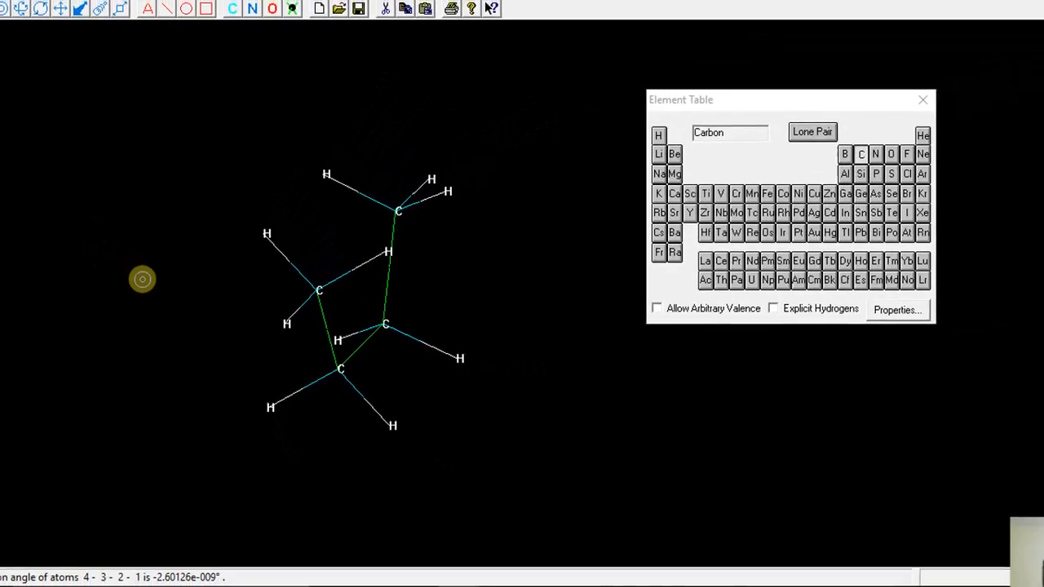
Clear the atom selection and run a single-point energy calculation on the whole molecule.
{"action": "left_click", "coordinate": [142, 279]}
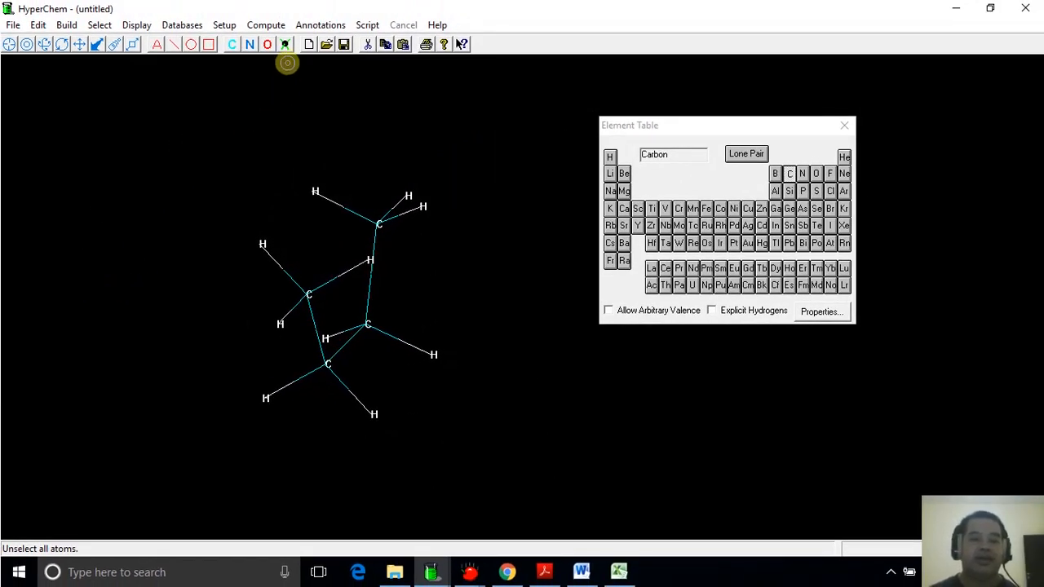
{"action": "left_click", "coordinate": [271, 25]}
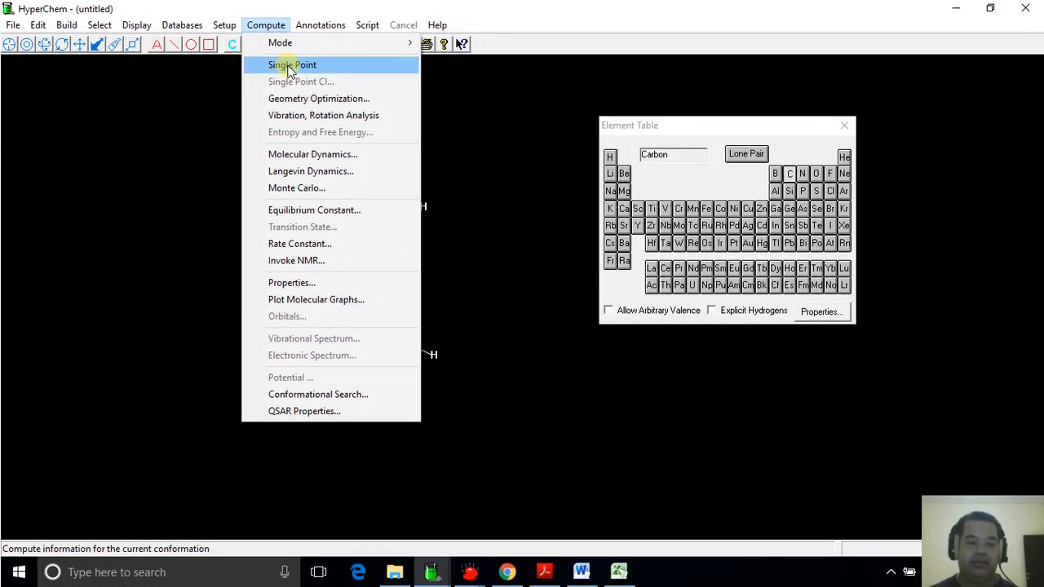
{"action": "left_click", "coordinate": [290, 67]}
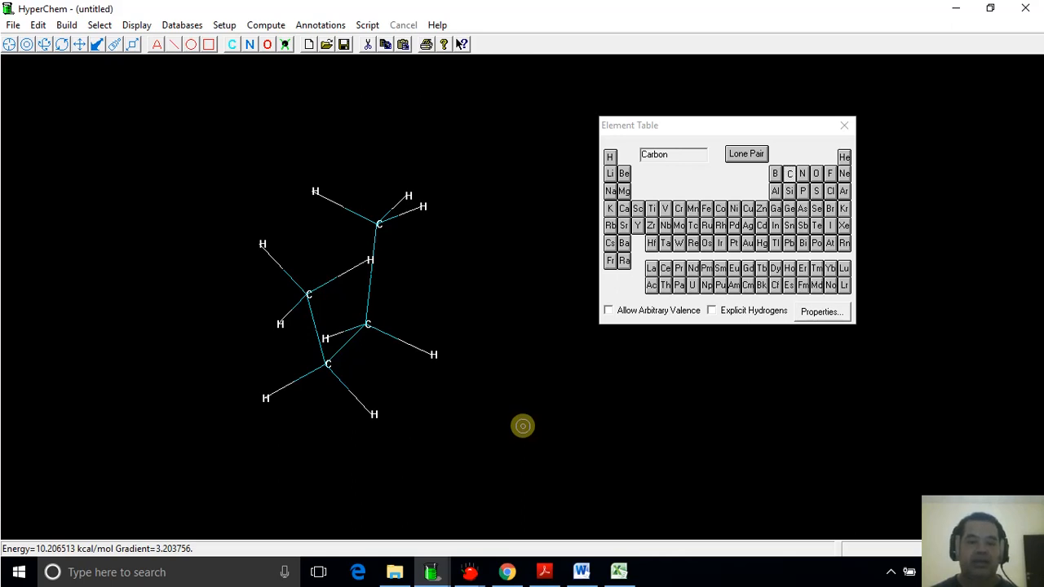
Change the atom rendering of the molecule from Sticks to Balls and Cylinders.
{"action": "left_click", "coordinate": [136, 25]}
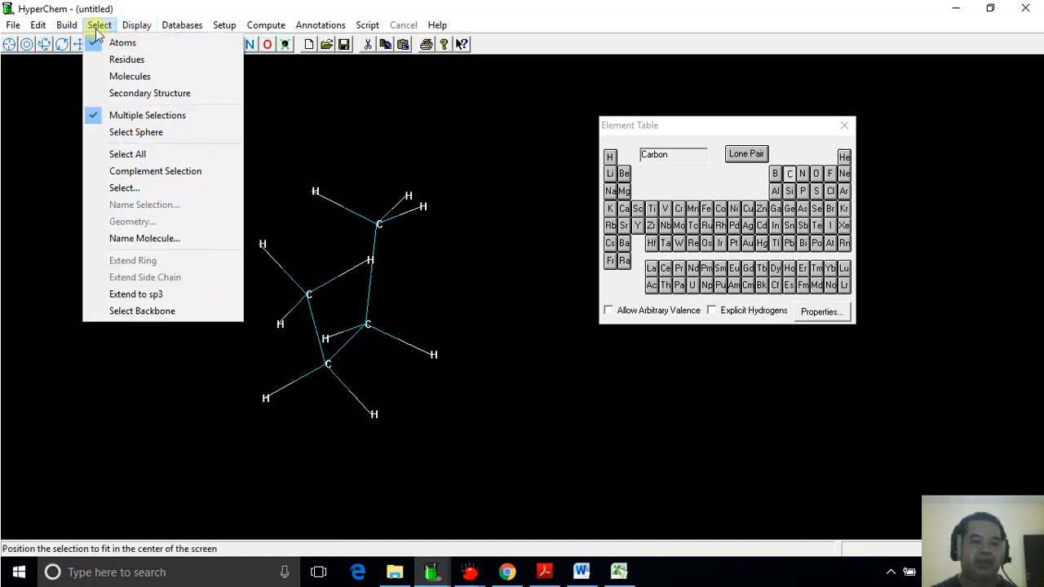
{"action": "mouse_move", "coordinate": [72, 27]}
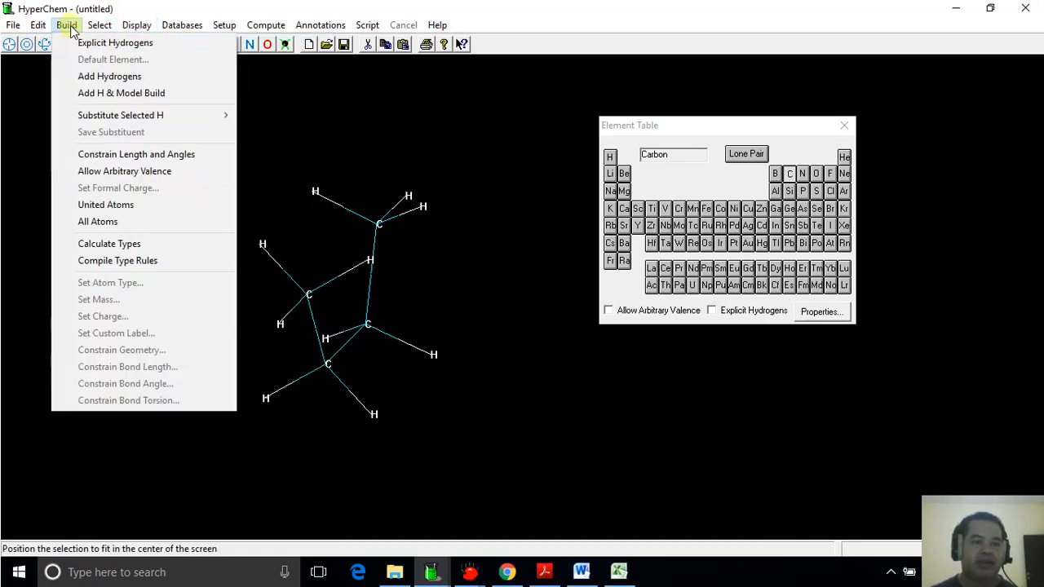
{"action": "mouse_move", "coordinate": [37, 24]}
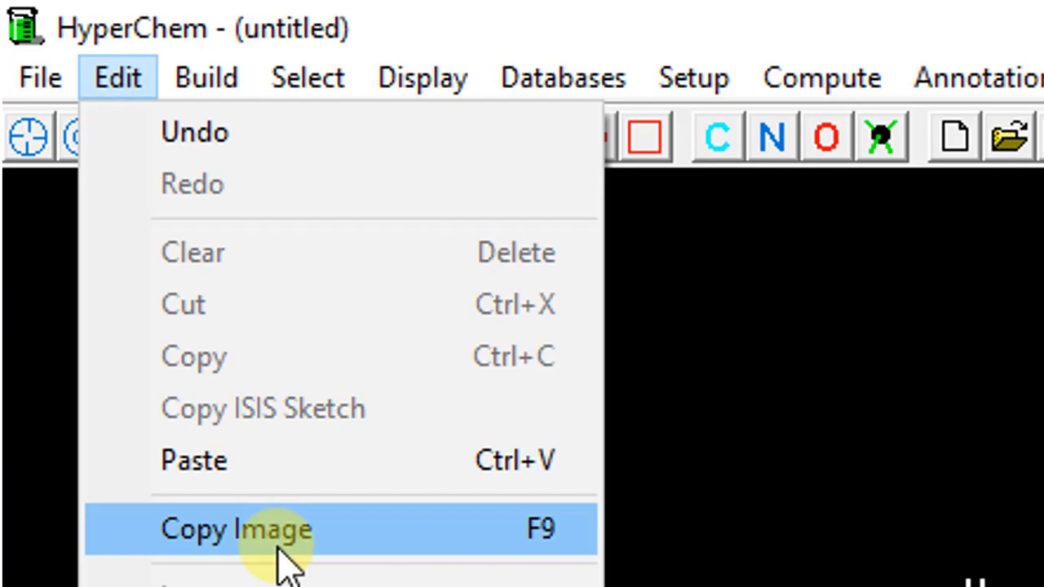
{"action": "mouse_move", "coordinate": [409, 90]}
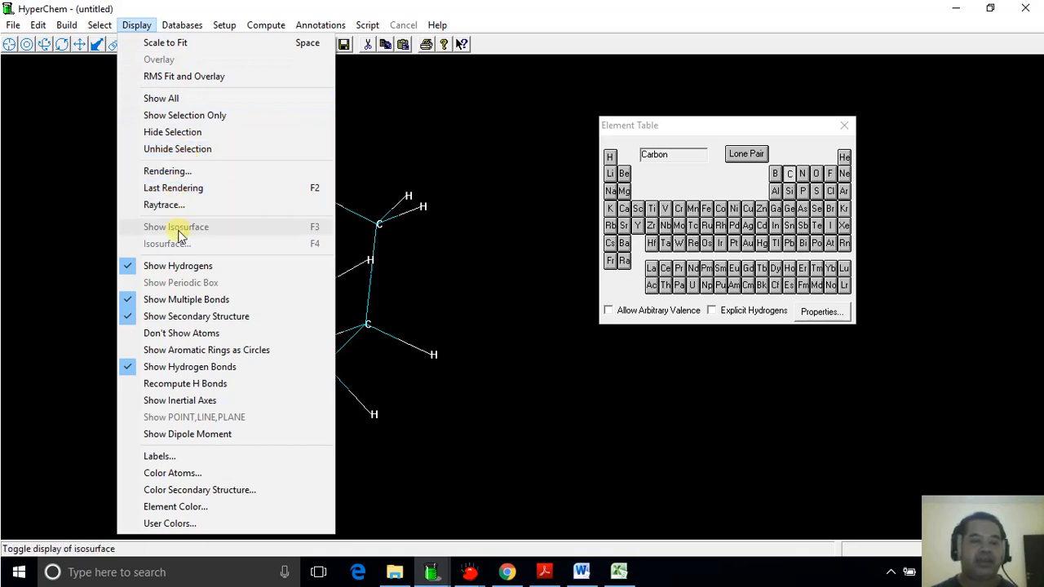
{"action": "left_click", "coordinate": [174, 173]}
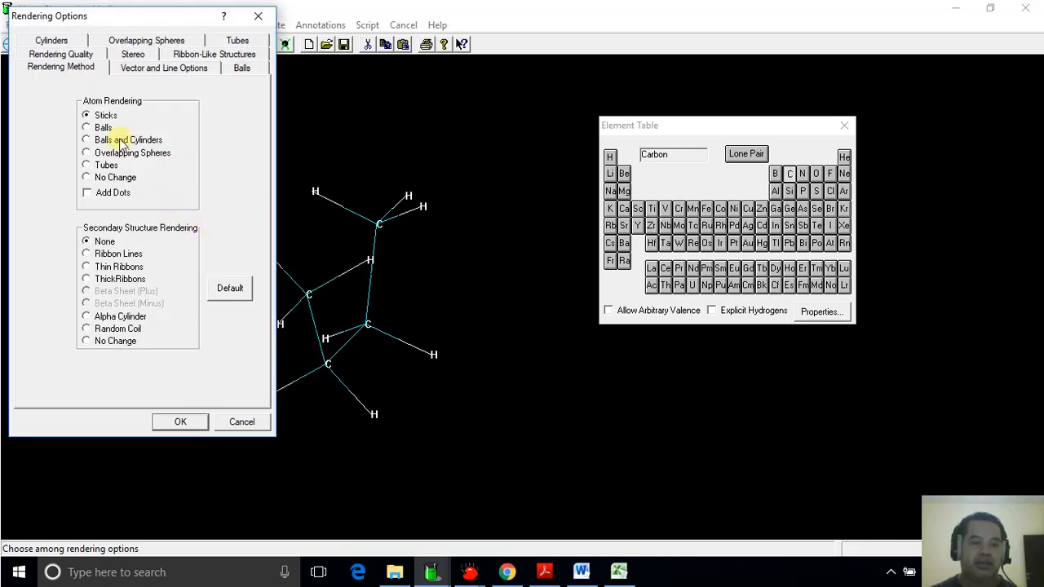
{"action": "left_click", "coordinate": [180, 423]}
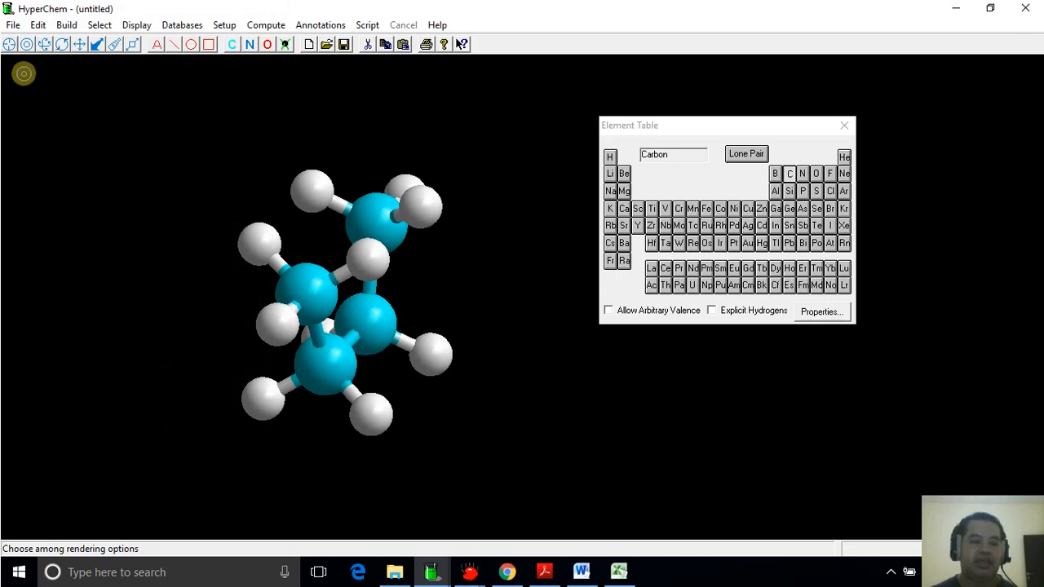
Rotate the ball-and-cylinder model to an end-on view along the chain and move the Element Table away from the molecule.
{"action": "left_click", "coordinate": [44, 45]}
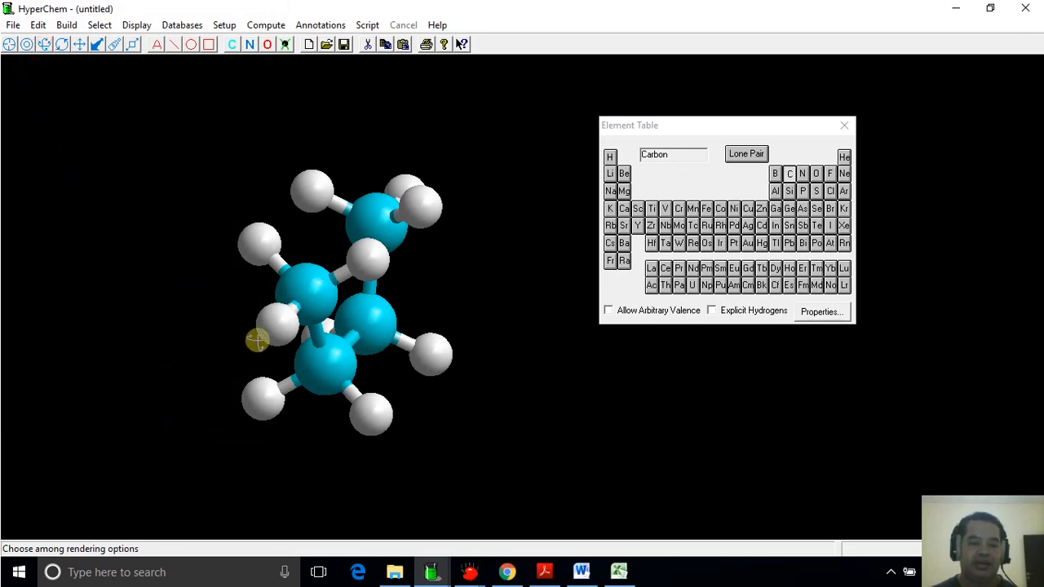
{"action": "left_click_drag", "start_coordinate": [257, 340], "coordinate": [324, 332]}
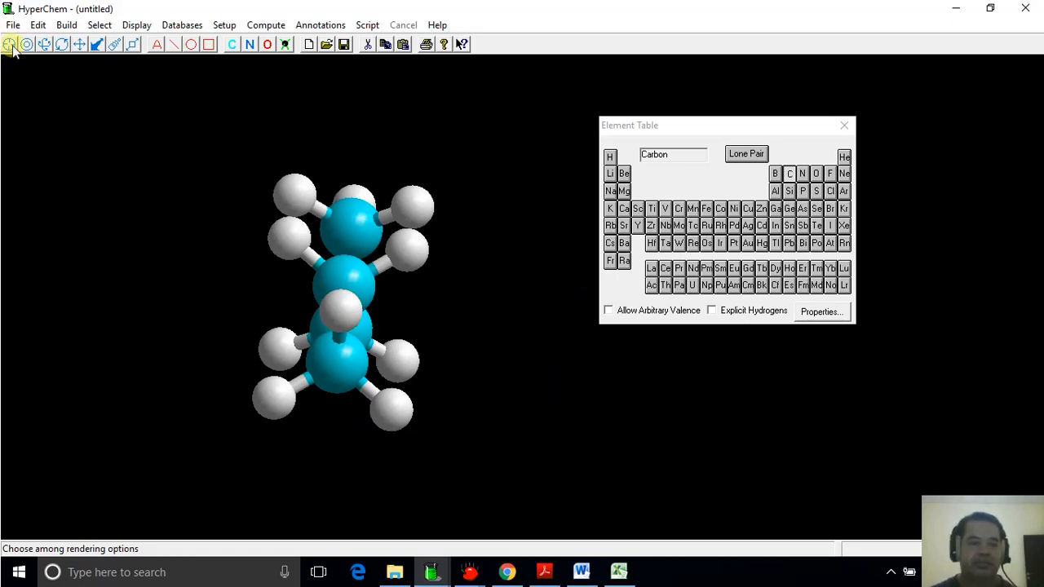
{"action": "left_click_drag", "start_coordinate": [706, 129], "coordinate": [888, 80]}
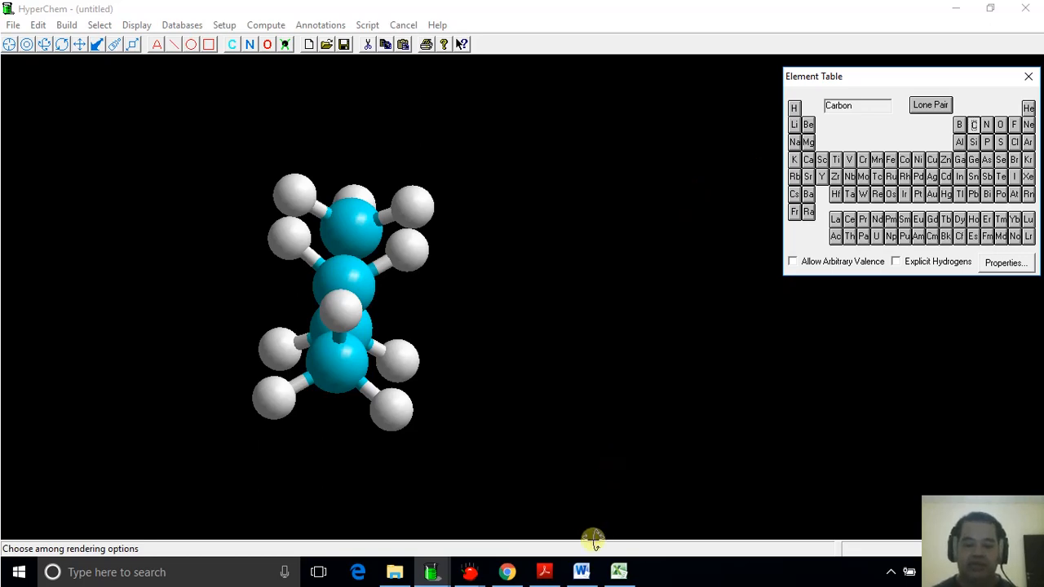
Switch to the Word document on butane torsion angles and view the 180° side-view section.
{"action": "left_click", "coordinate": [583, 571]}
{"action": "scroll", "coordinate": [518, 401], "scroll_direction": "up", "scroll_amount": 5}
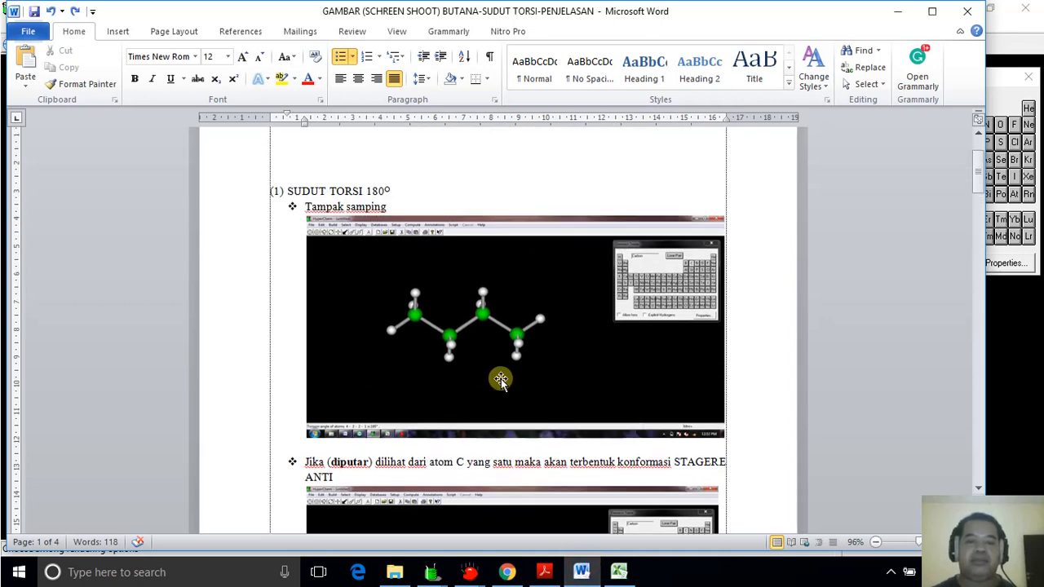
Add the caption "Sudut 0 derajat" at the start of the document and paste the copied HyperChem screenshot below it.
{"action": "left_click", "coordinate": [385, 225]}
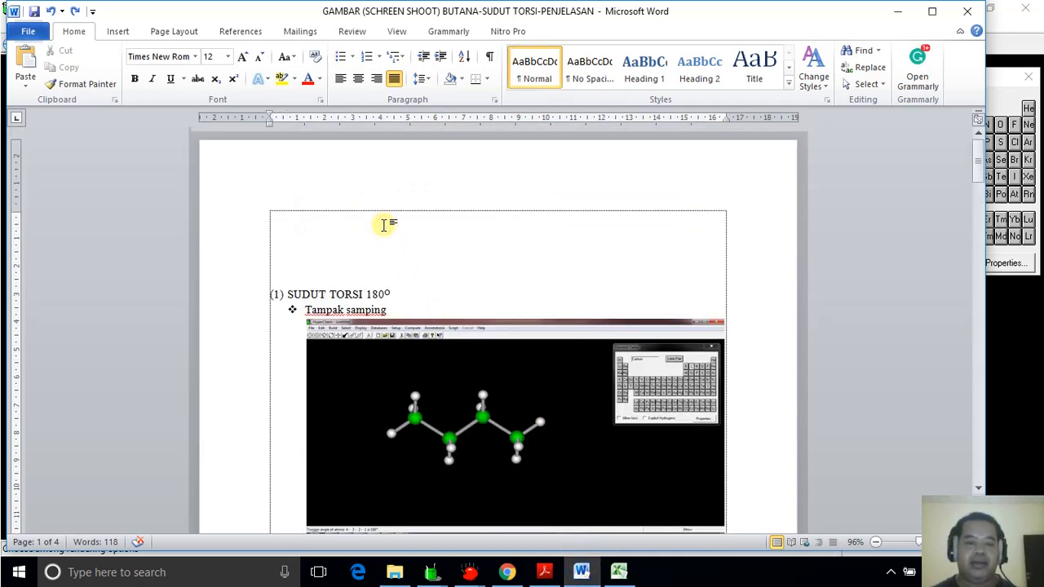
{"action": "right_click", "coordinate": [388, 222]}
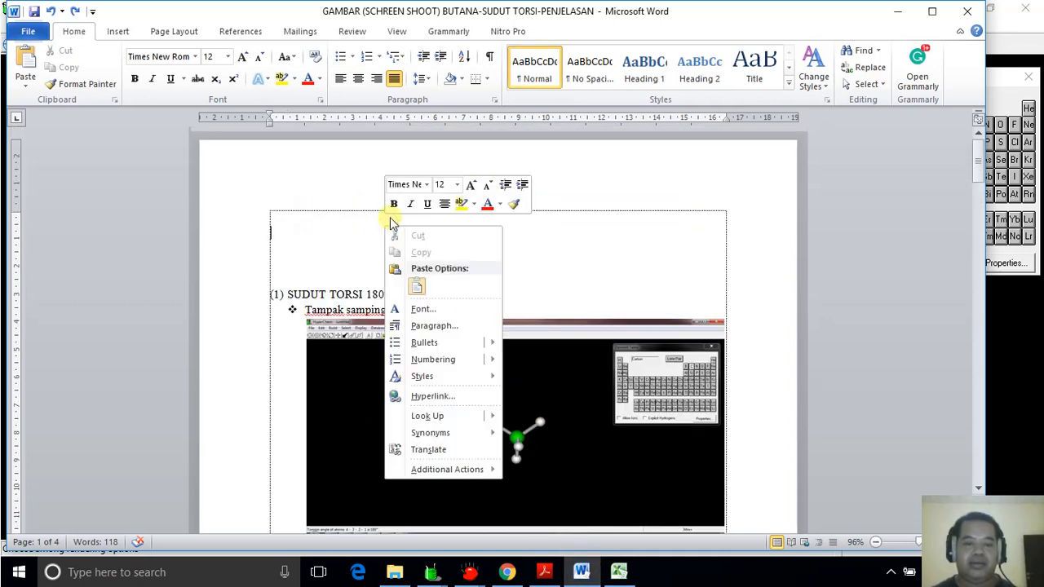
{"action": "left_click", "coordinate": [418, 287]}
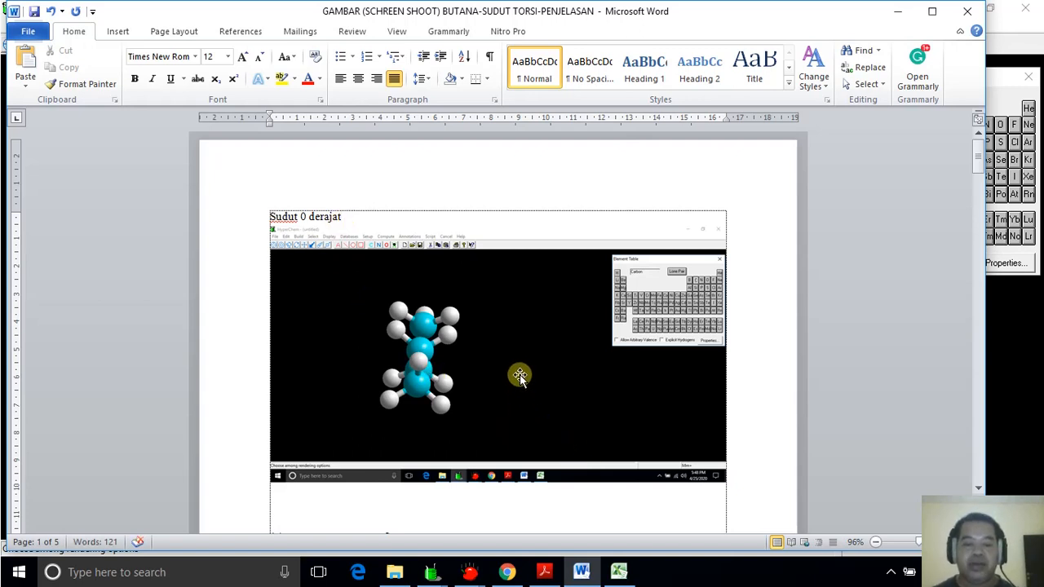
Crop the pasted screenshot on all four sides so that only the butane molecule on its black background remains.
{"action": "double_click", "coordinate": [560, 388]}
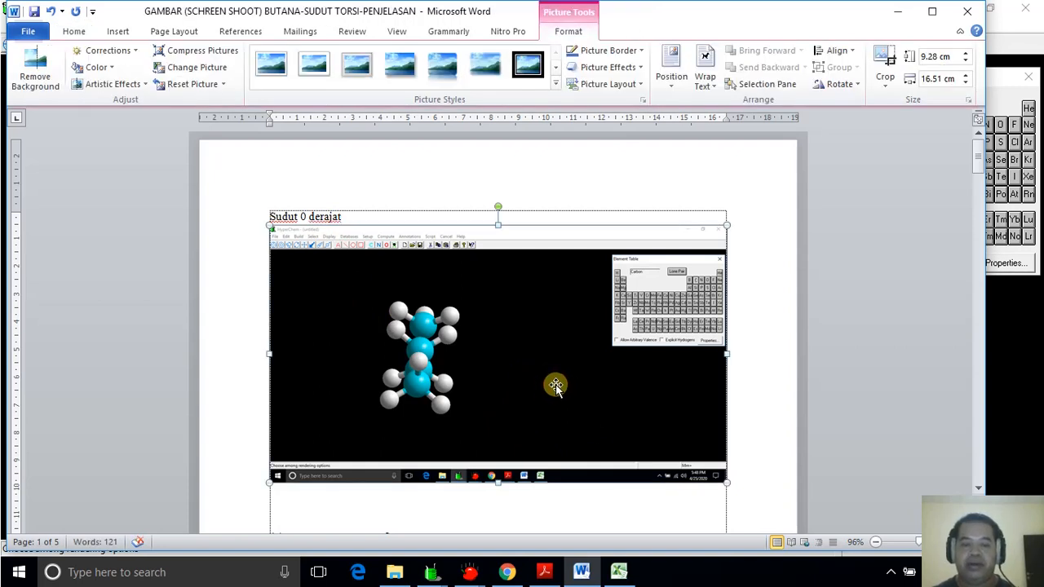
{"action": "left_click", "coordinate": [887, 68]}
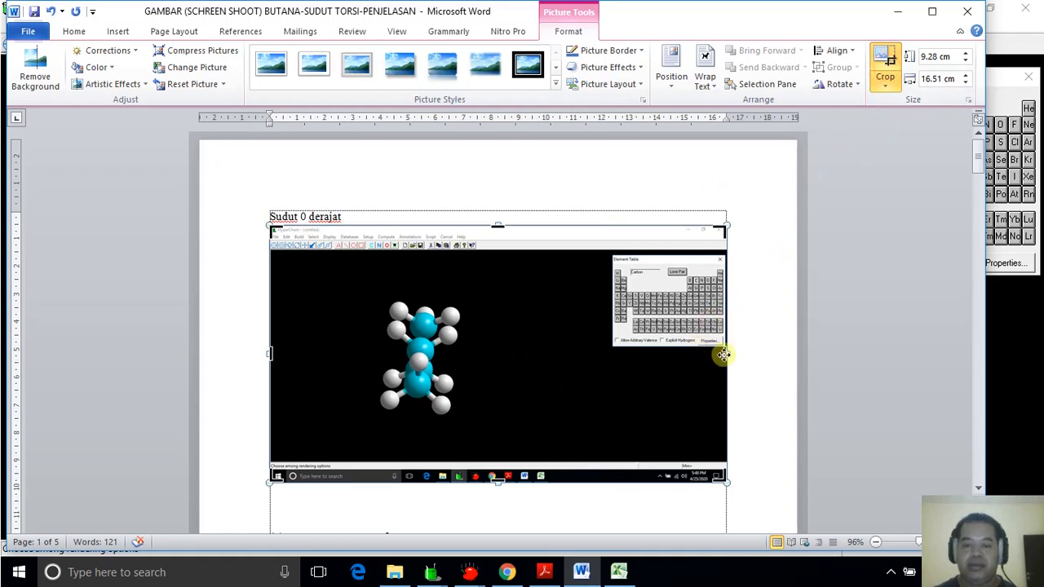
{"action": "left_click_drag", "start_coordinate": [724, 355], "coordinate": [478, 369]}
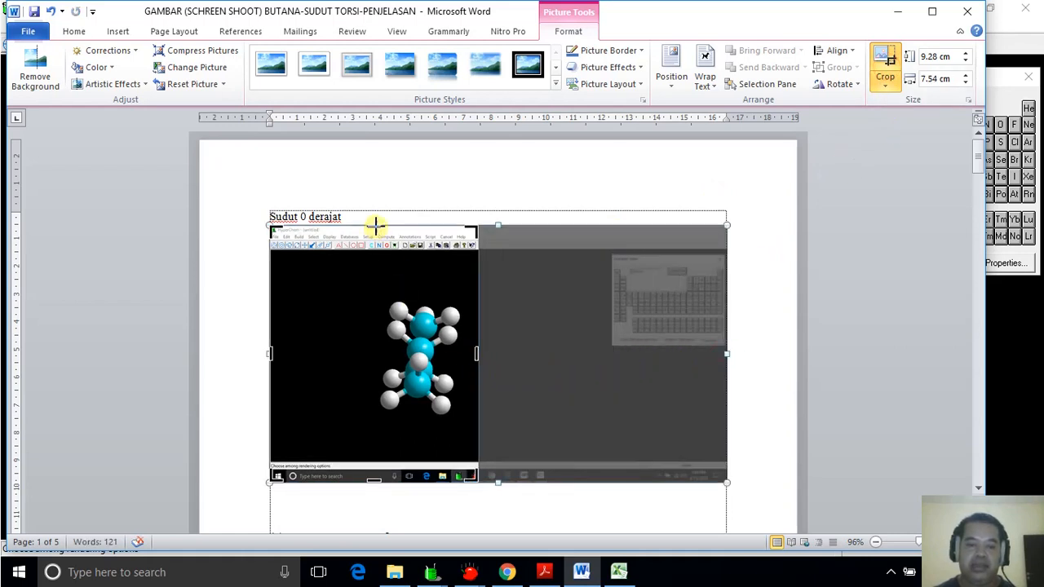
{"action": "left_click_drag", "start_coordinate": [374, 226], "coordinate": [380, 291]}
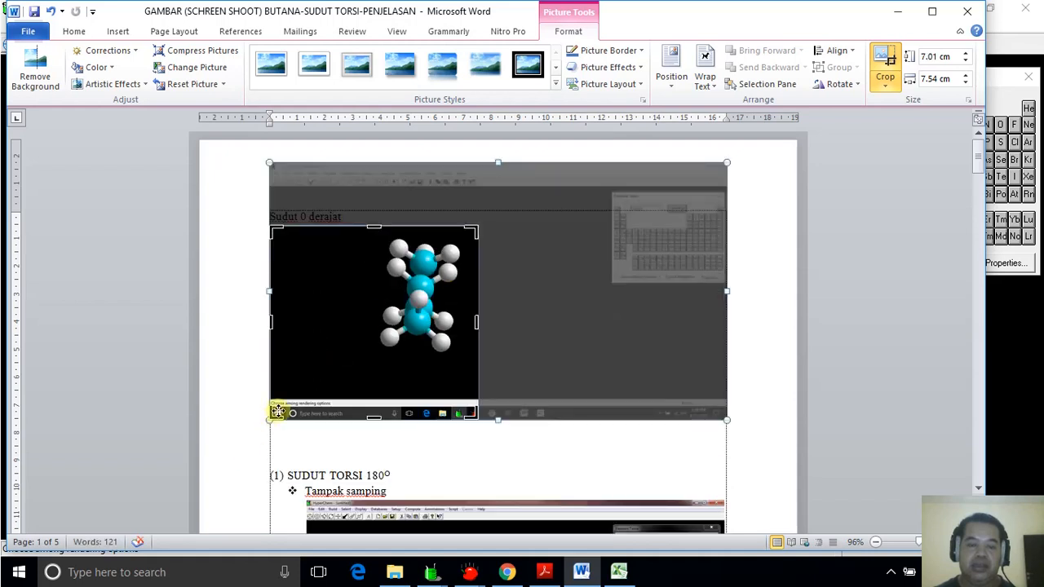
{"action": "left_click_drag", "start_coordinate": [372, 419], "coordinate": [391, 361]}
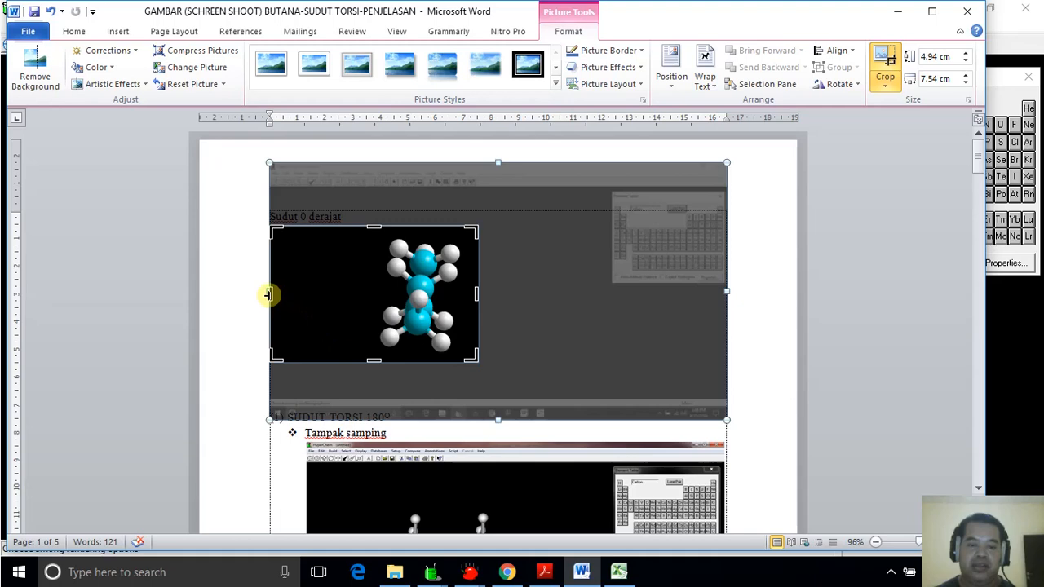
{"action": "left_click_drag", "start_coordinate": [275, 294], "coordinate": [373, 297]}
{"action": "left_click", "coordinate": [658, 365]}
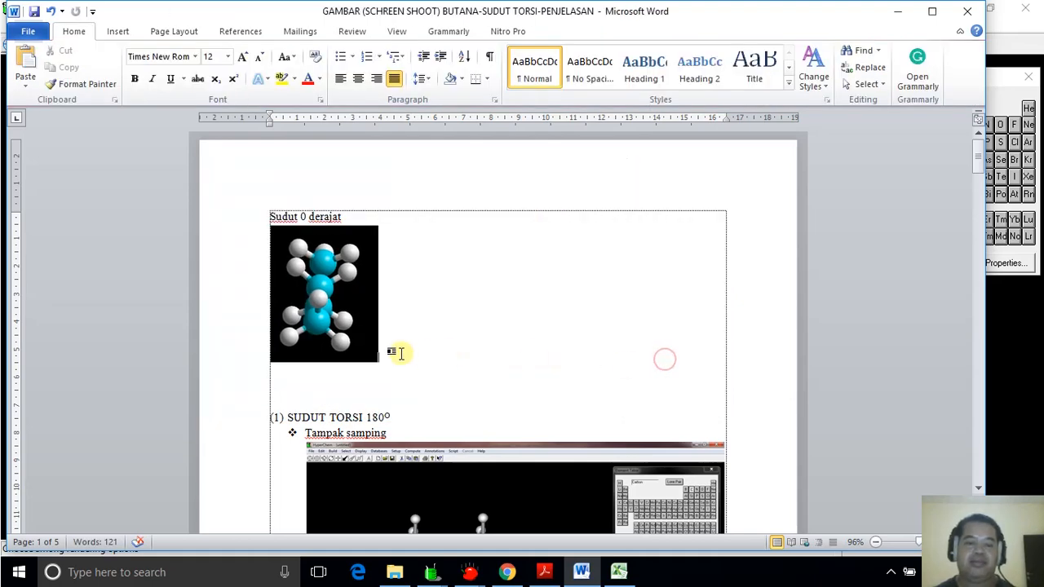
Paste another full HyperChem screenshot between the cropped picture and the SUDUT TORSI 180° heading.
{"action": "left_click", "coordinate": [364, 335]}
{"action": "left_click", "coordinate": [469, 335]}
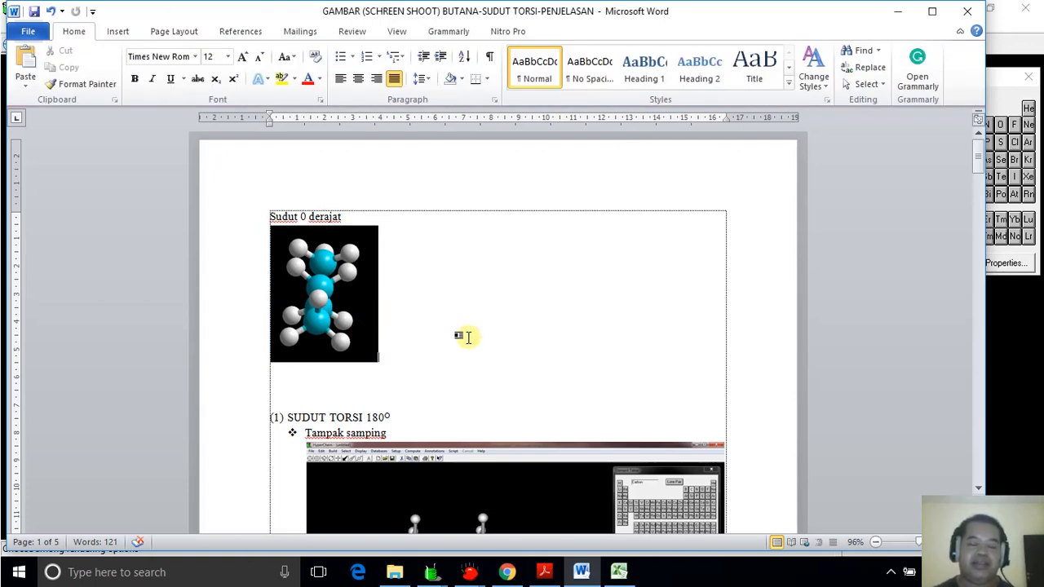
{"action": "left_click", "coordinate": [385, 400]}
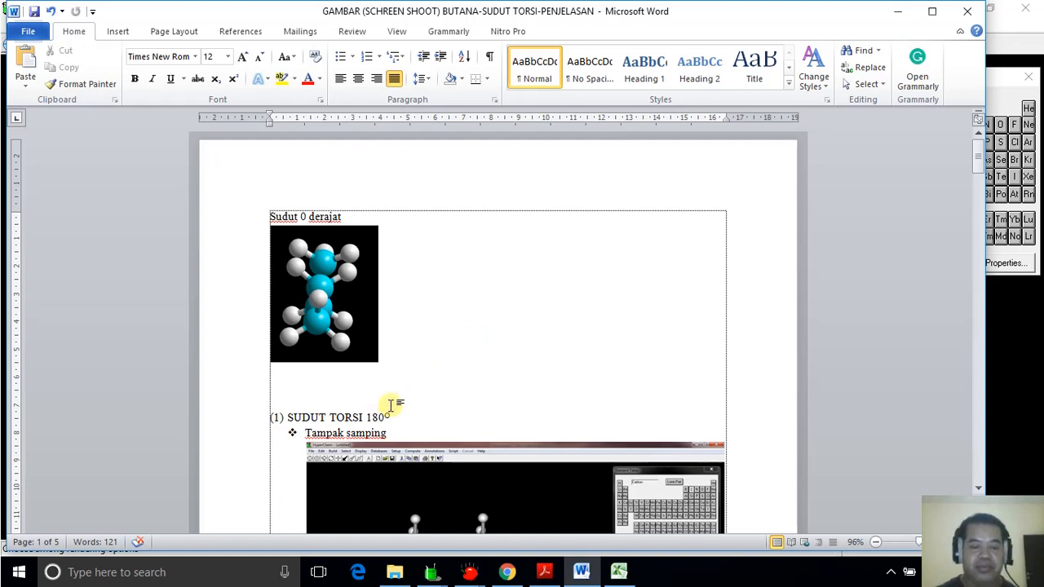
{"action": "key", "text": "ctrl+v"}
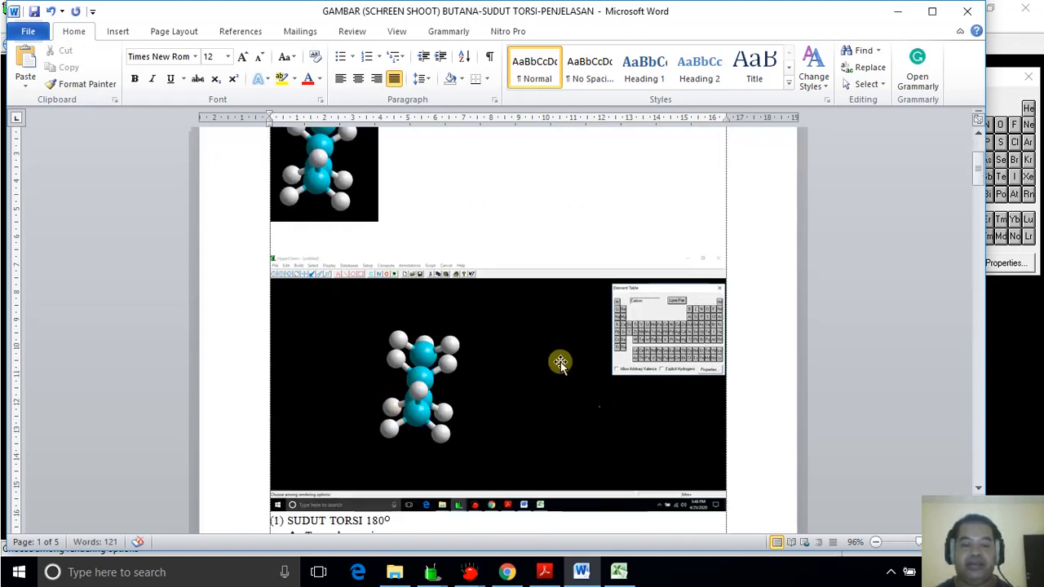
{"action": "left_click", "coordinate": [481, 239]}
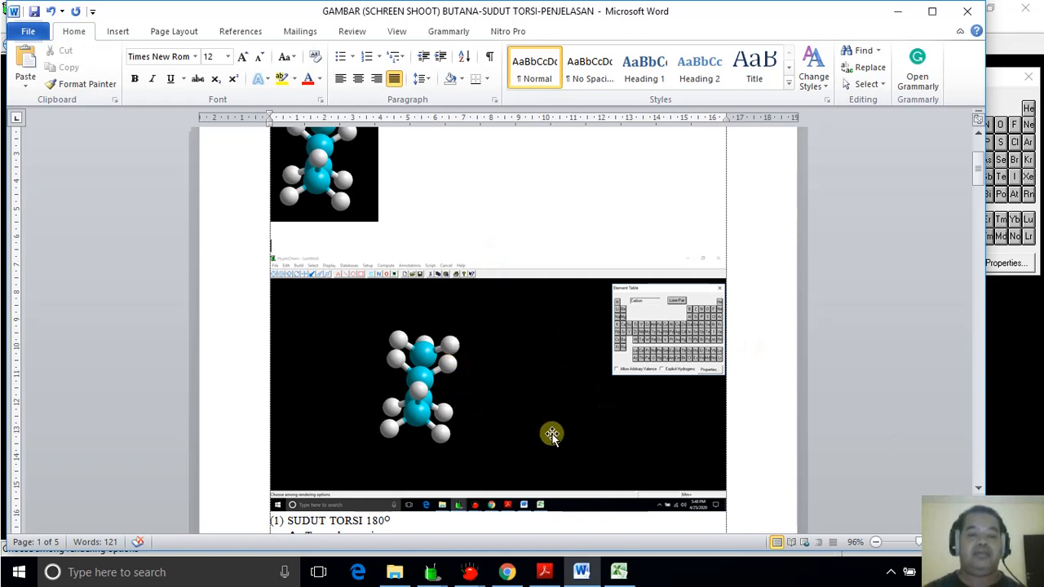
Switch back to the HyperChem window that contains the butane model.
{"action": "left_click", "coordinate": [508, 575]}
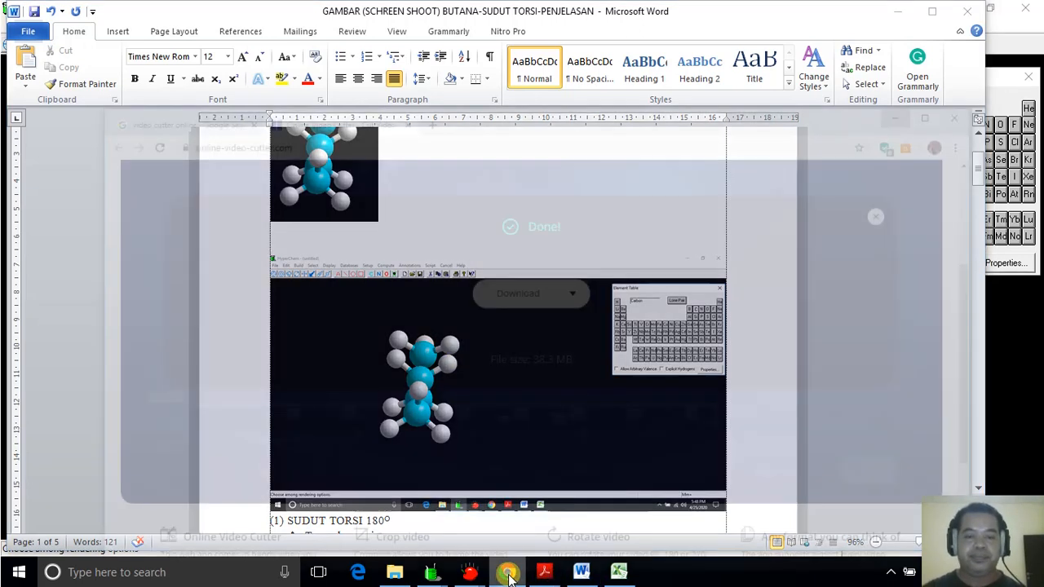
{"action": "left_click", "coordinate": [509, 576]}
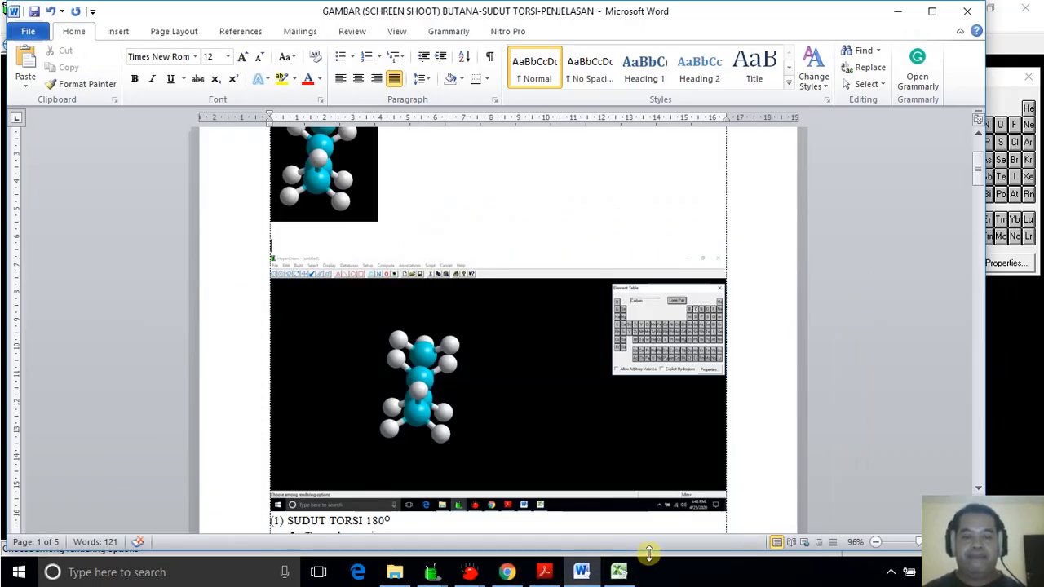
{"action": "mouse_move", "coordinate": [435, 575]}
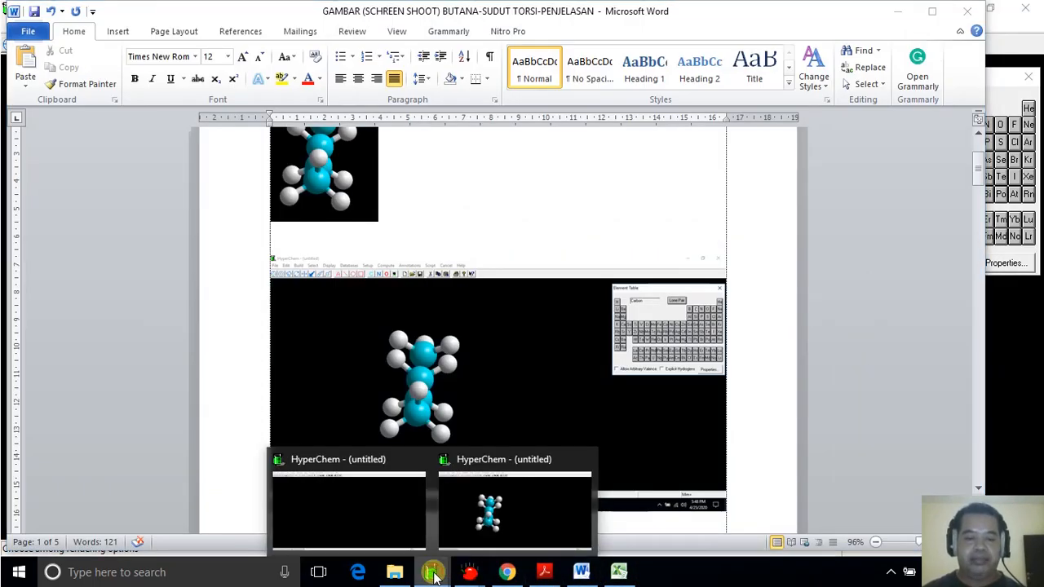
{"action": "left_click", "coordinate": [463, 527]}
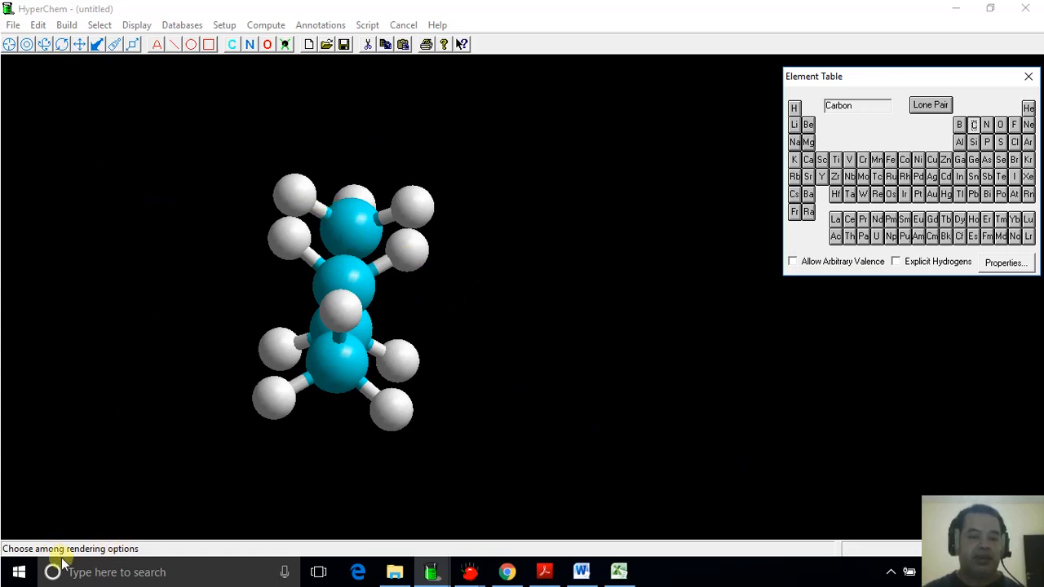
{"action": "left_click", "coordinate": [621, 575]}
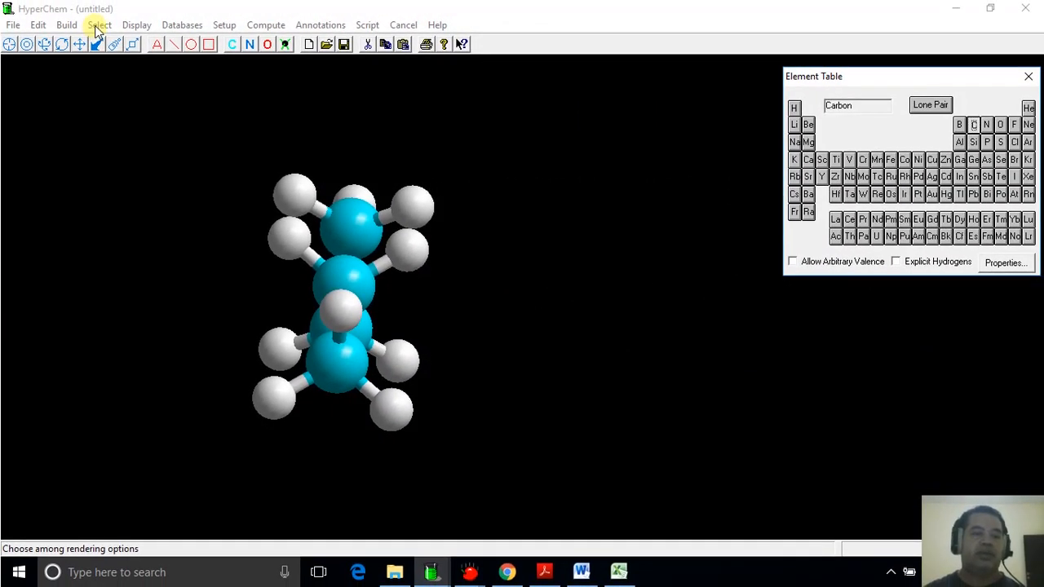
Change the atom rendering of the molecule from Balls and Cylinders to Sticks.
{"action": "left_click", "coordinate": [137, 26]}
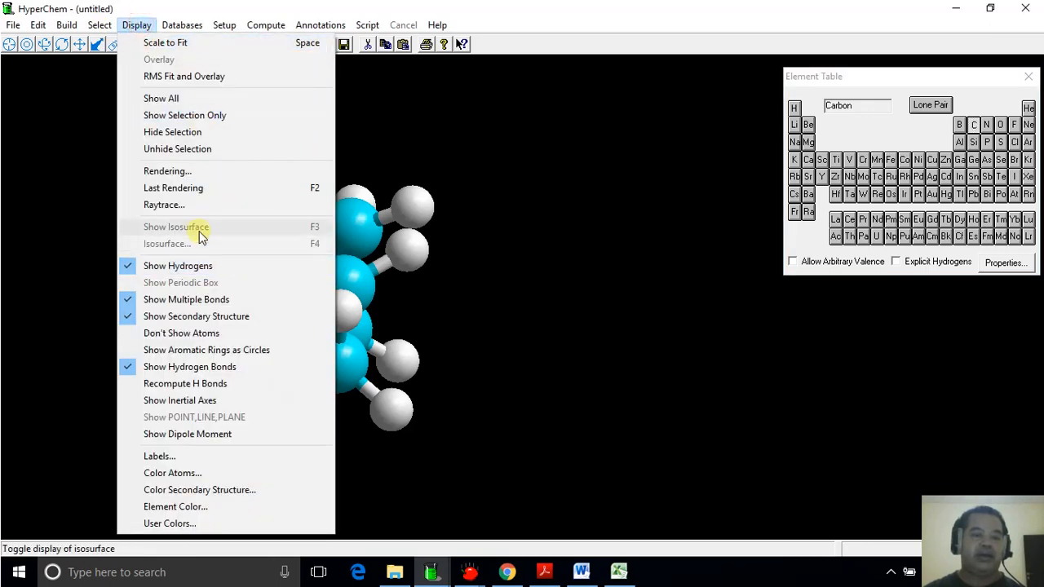
{"action": "left_click", "coordinate": [169, 171]}
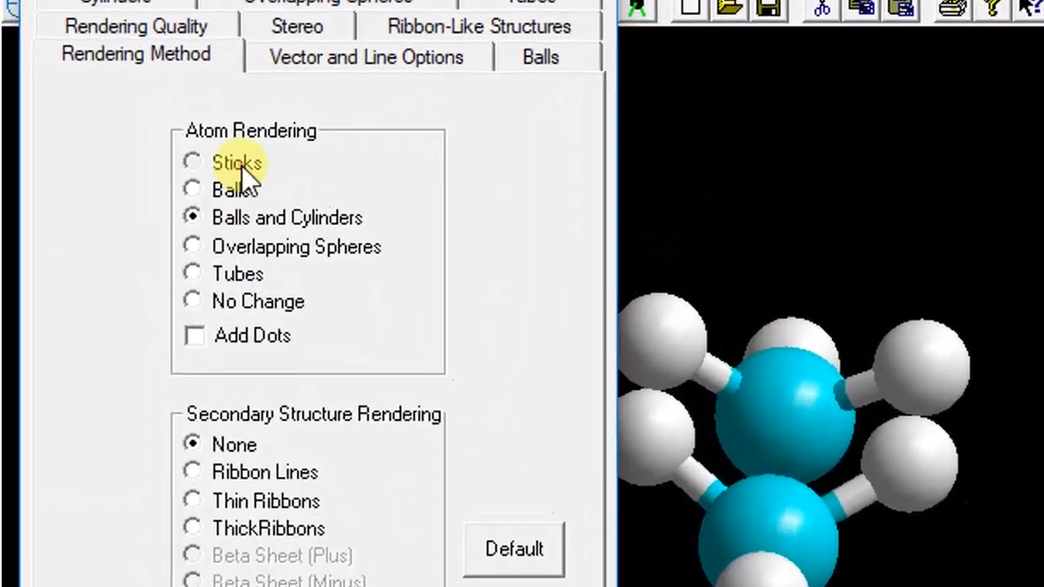
{"action": "left_click", "coordinate": [130, 126]}
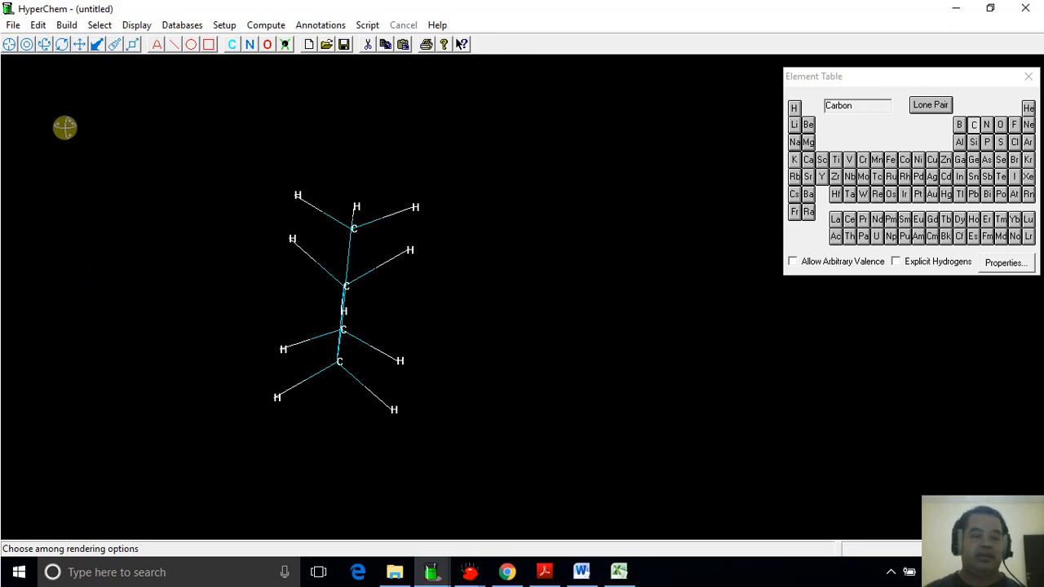
Enlarge the stick model and rotate it to a side view with all four carbons of the chain separated.
{"action": "left_click", "coordinate": [44, 48]}
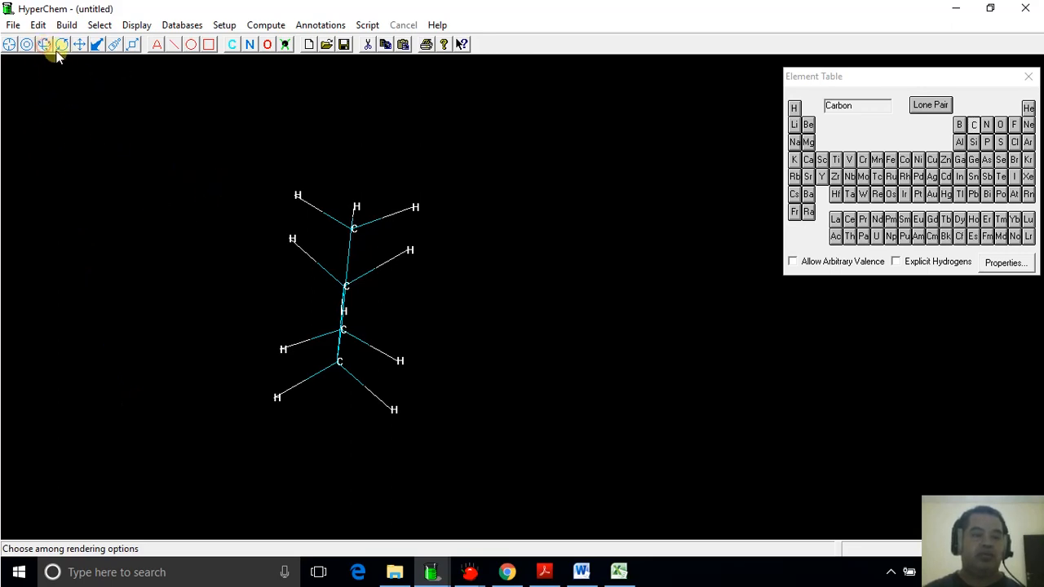
{"action": "left_click", "coordinate": [114, 47]}
{"action": "left_click_drag", "start_coordinate": [309, 363], "coordinate": [419, 300]}
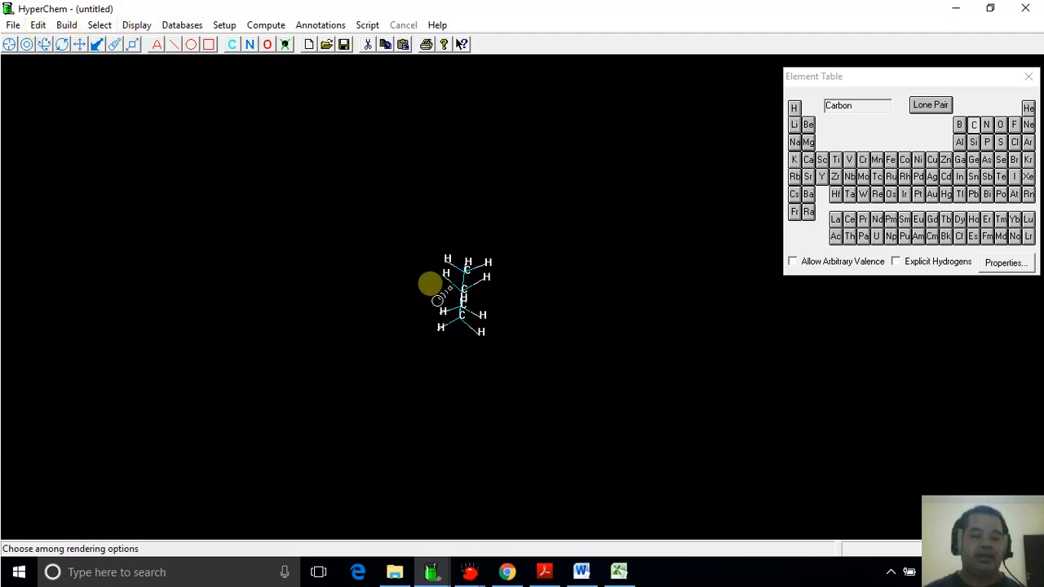
{"action": "left_click_drag", "start_coordinate": [429, 285], "coordinate": [336, 376]}
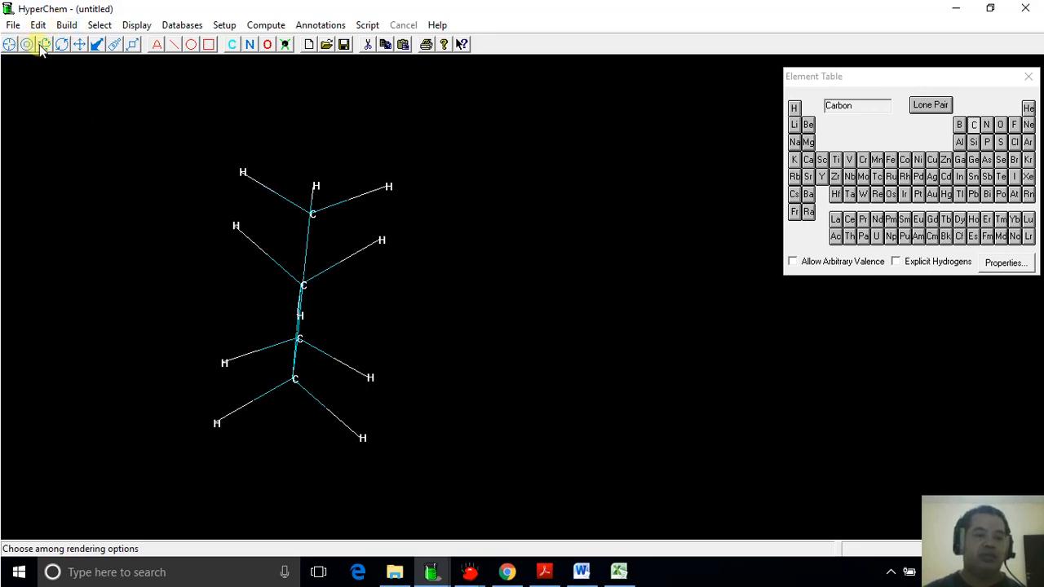
{"action": "left_click_drag", "start_coordinate": [243, 266], "coordinate": [253, 161]}
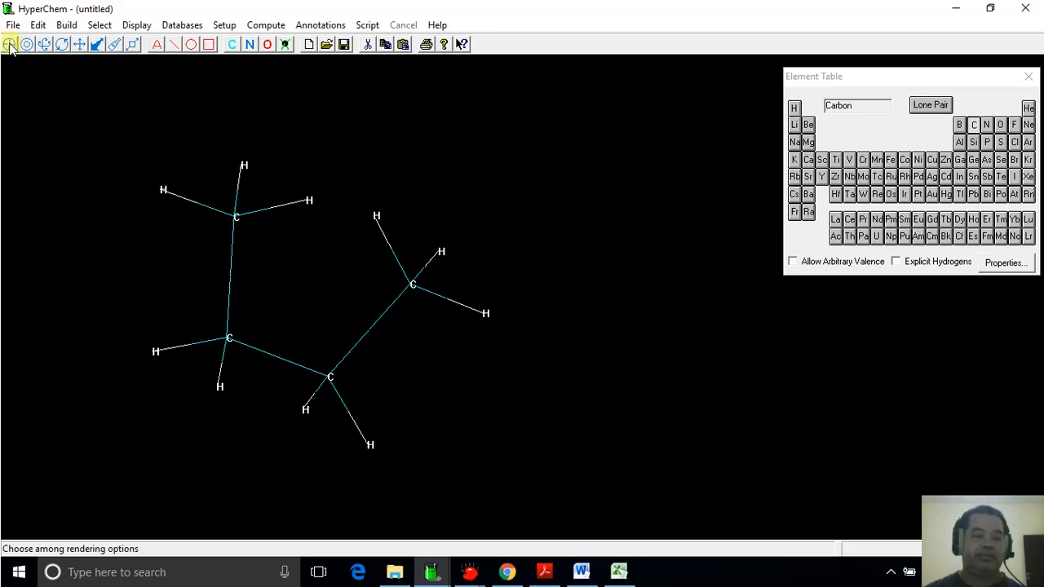
Select the four chain carbons in sequence and set their bond torsion to 10°.
{"action": "left_click", "coordinate": [412, 284]}
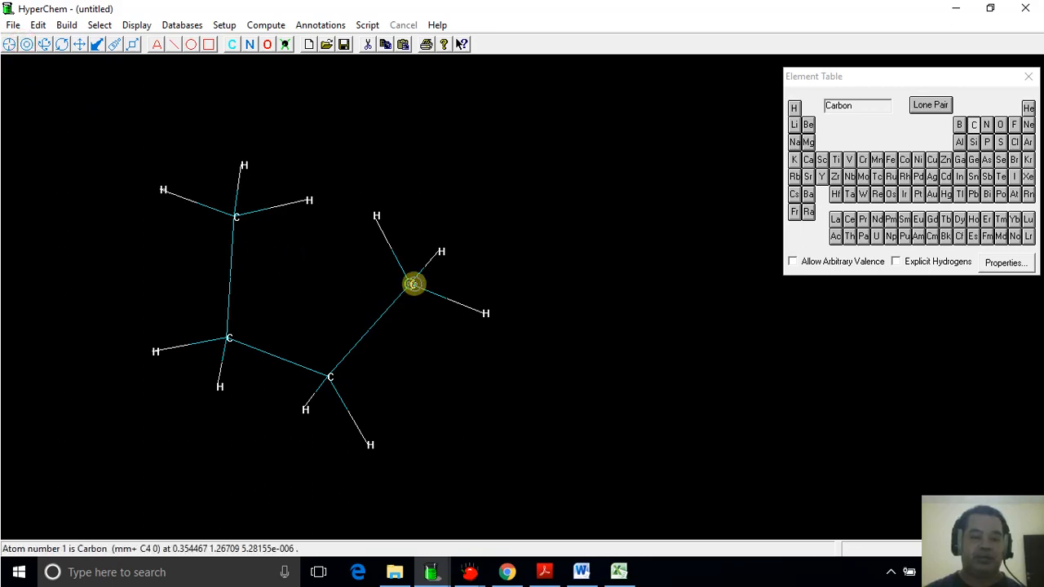
{"action": "left_click", "coordinate": [330, 379]}
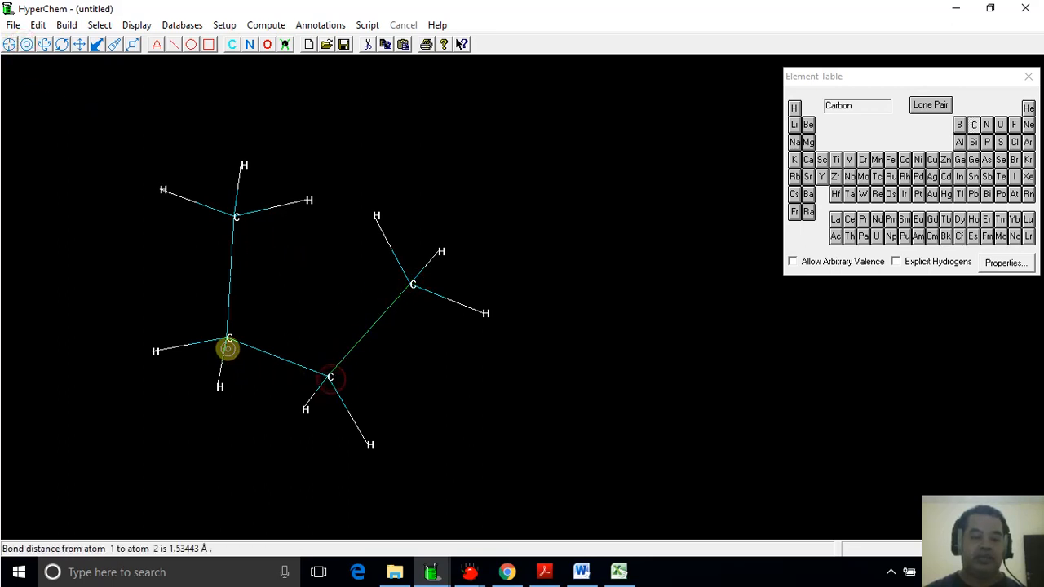
{"action": "left_click", "coordinate": [229, 339]}
{"action": "left_click", "coordinate": [231, 224]}
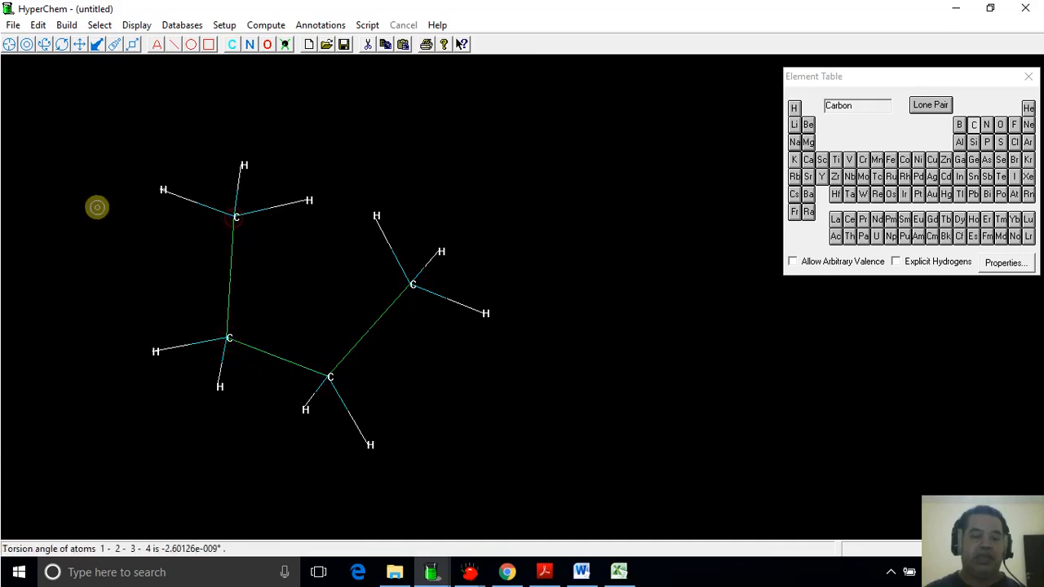
{"action": "left_click", "coordinate": [38, 26]}
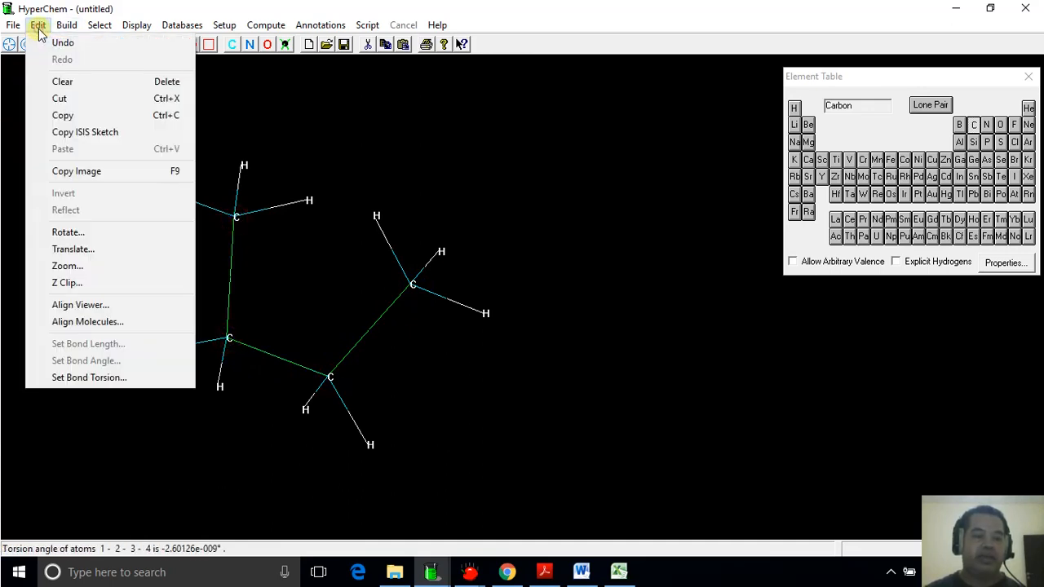
{"action": "left_click", "coordinate": [90, 377]}
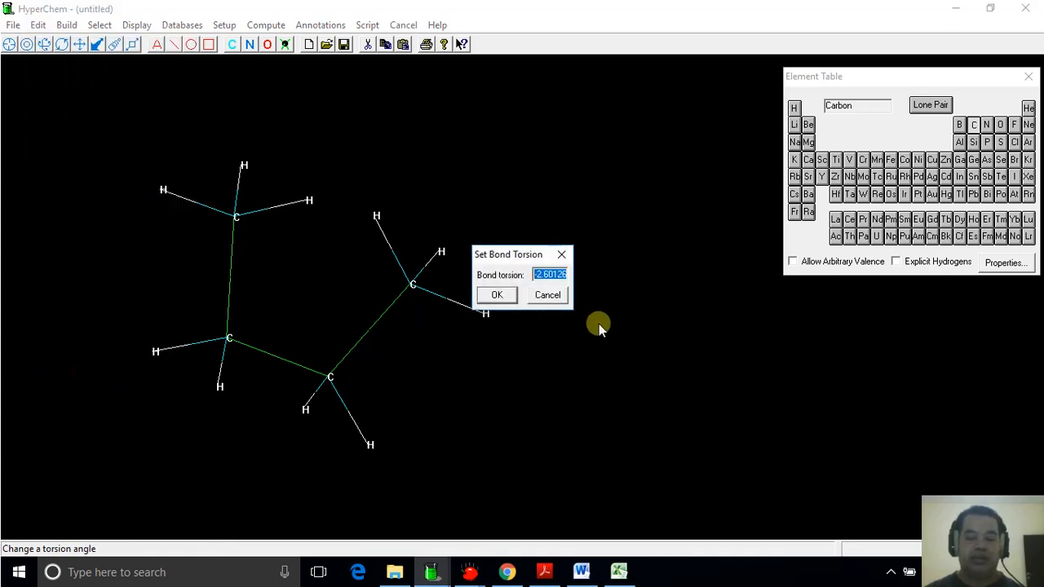
{"action": "type", "text": "10"}
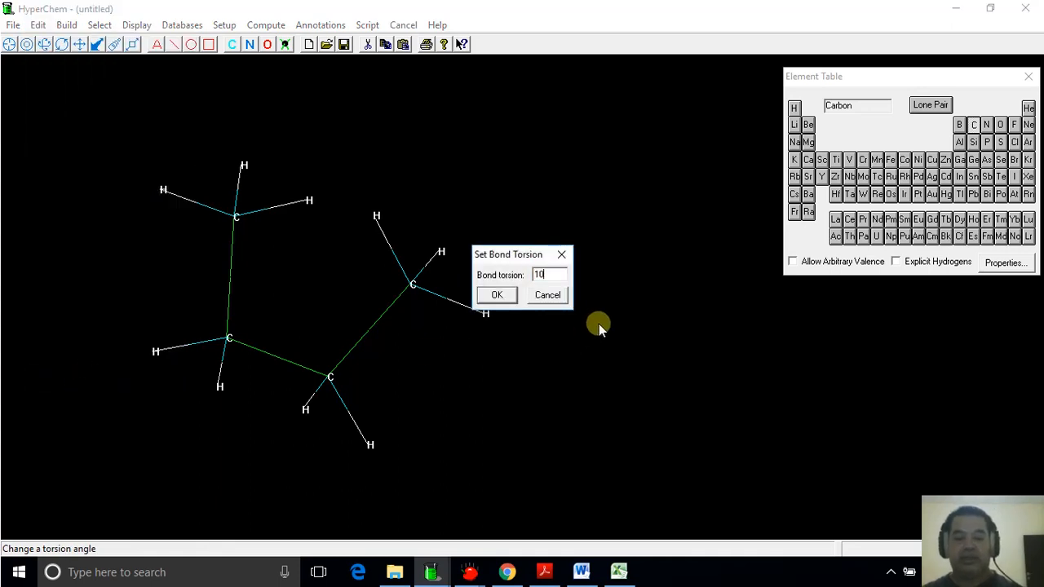
{"action": "left_click", "coordinate": [500, 296]}
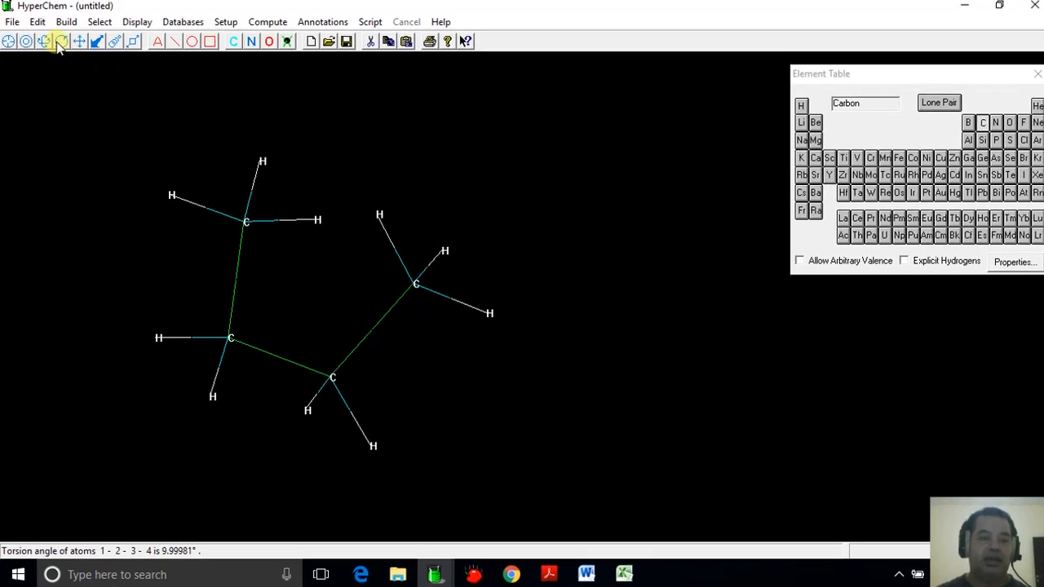
Rotate the 10° conformation to an end-on view along the central carbon-carbon bond.
{"action": "left_click", "coordinate": [61, 42]}
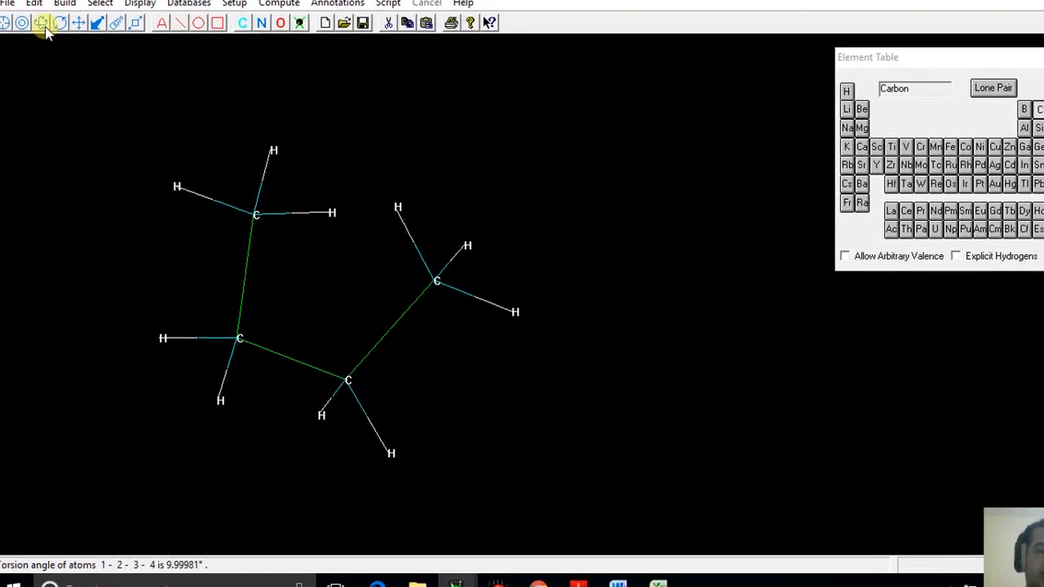
{"action": "left_click_drag", "start_coordinate": [434, 317], "coordinate": [293, 335]}
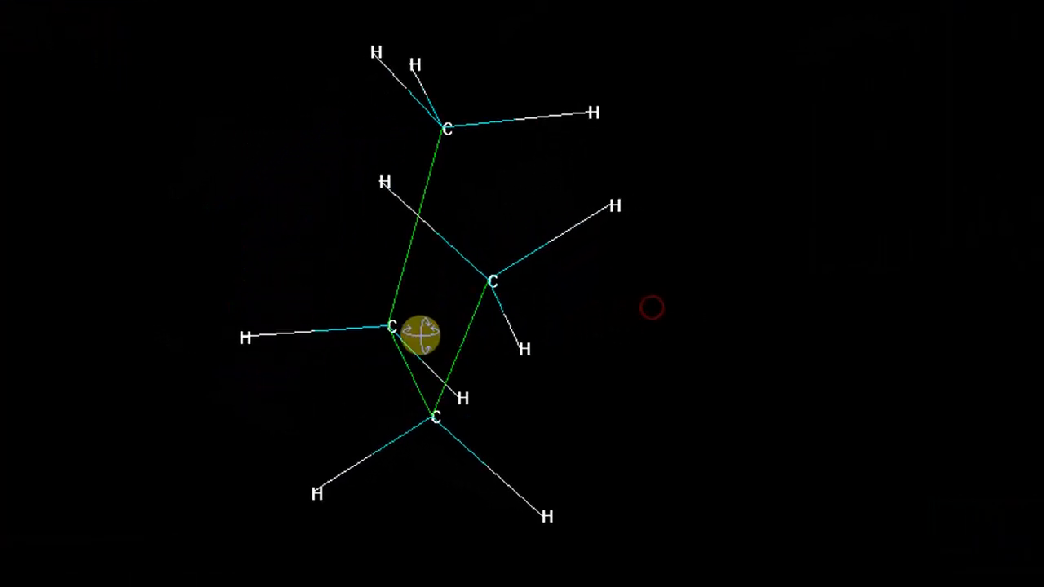
{"action": "left_click_drag", "start_coordinate": [421, 335], "coordinate": [382, 275]}
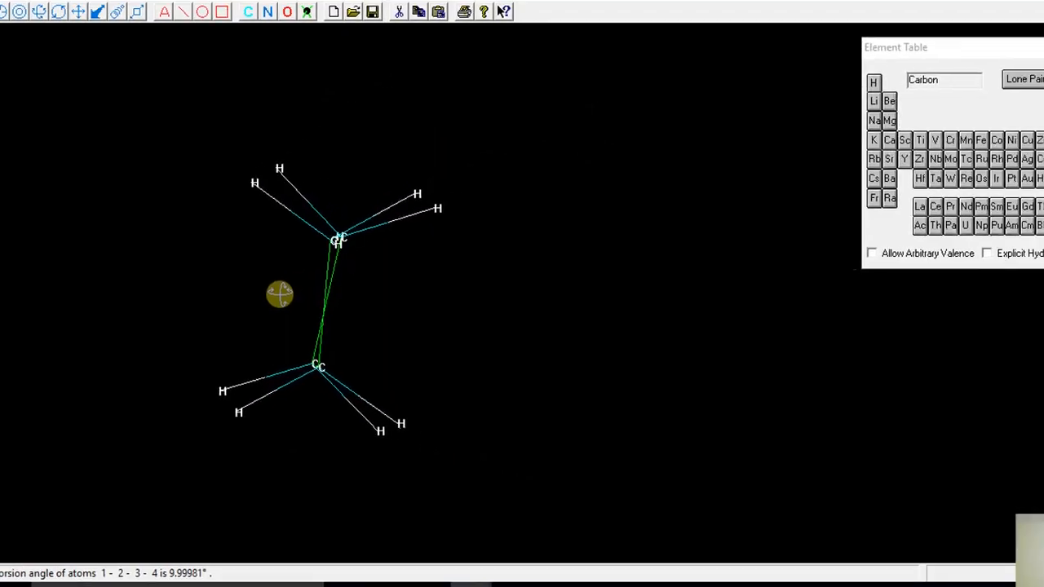
Rotate the 10° conformation back to a side view showing all four carbons and clear the atom selection.
{"action": "left_click_drag", "start_coordinate": [280, 295], "coordinate": [424, 313]}
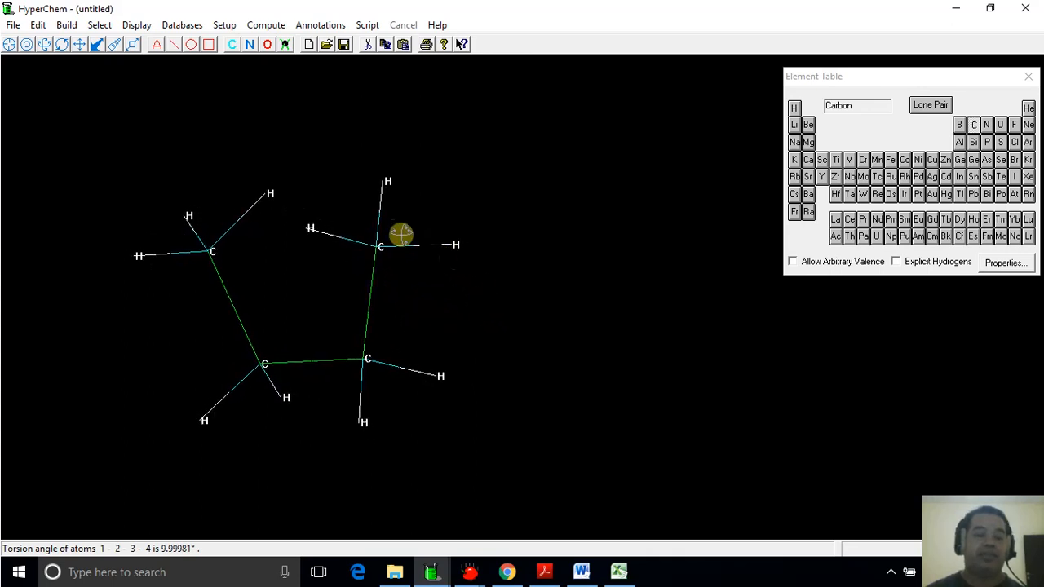
{"action": "left_click", "coordinate": [26, 47]}
{"action": "right_click", "coordinate": [67, 180]}
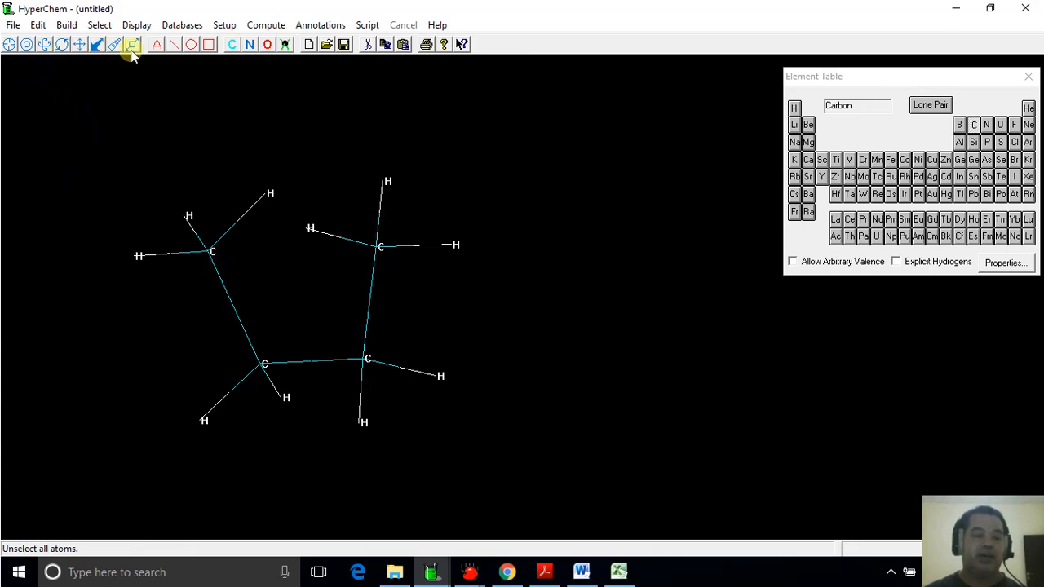
Reduce the displayed size of the molecule and run a Single Point energy calculation on the 10° conformation.
{"action": "left_click_drag", "start_coordinate": [266, 305], "coordinate": [385, 273]}
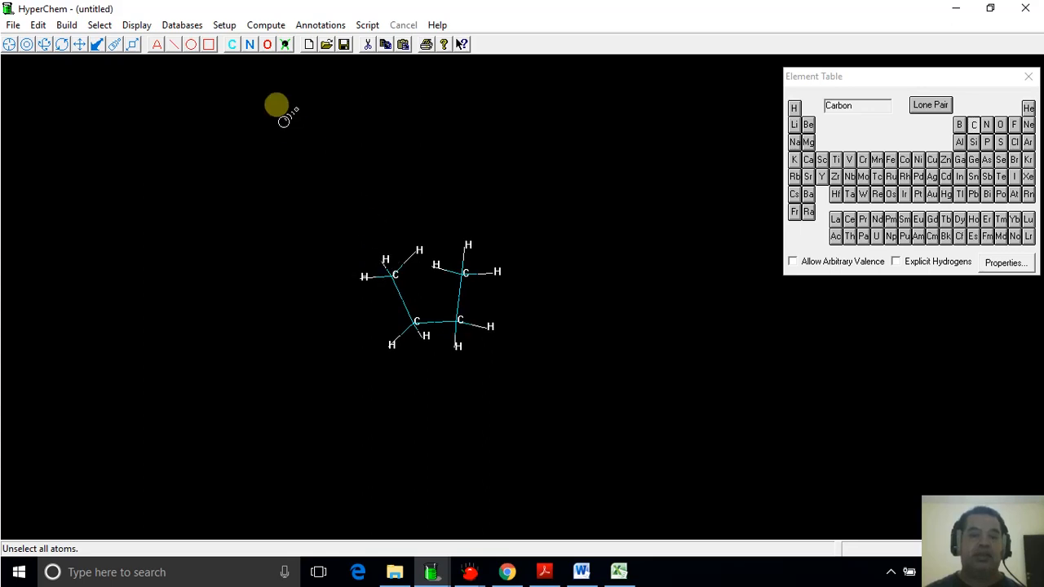
{"action": "left_click", "coordinate": [255, 25]}
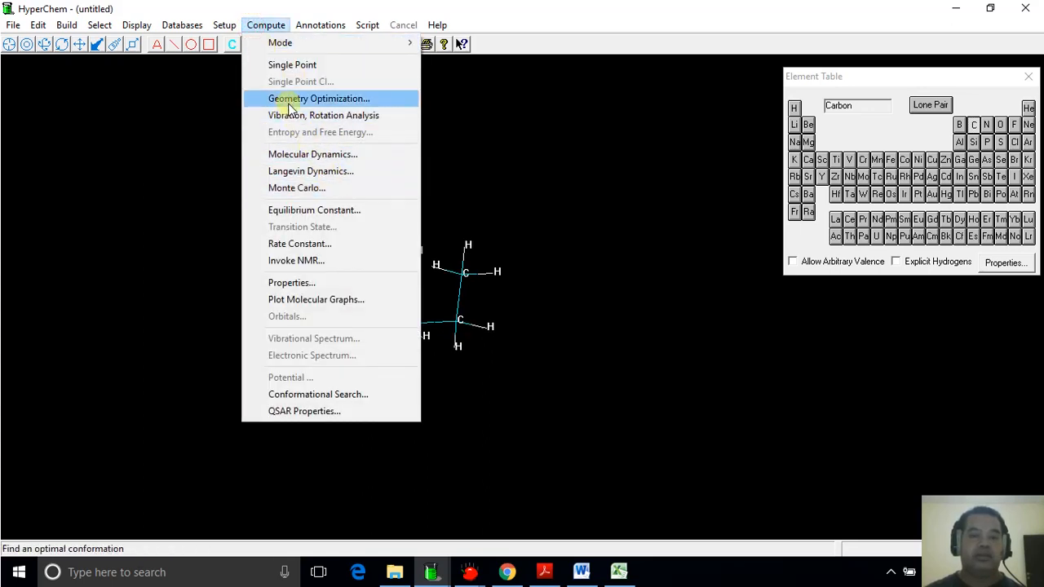
{"action": "left_click", "coordinate": [287, 72]}
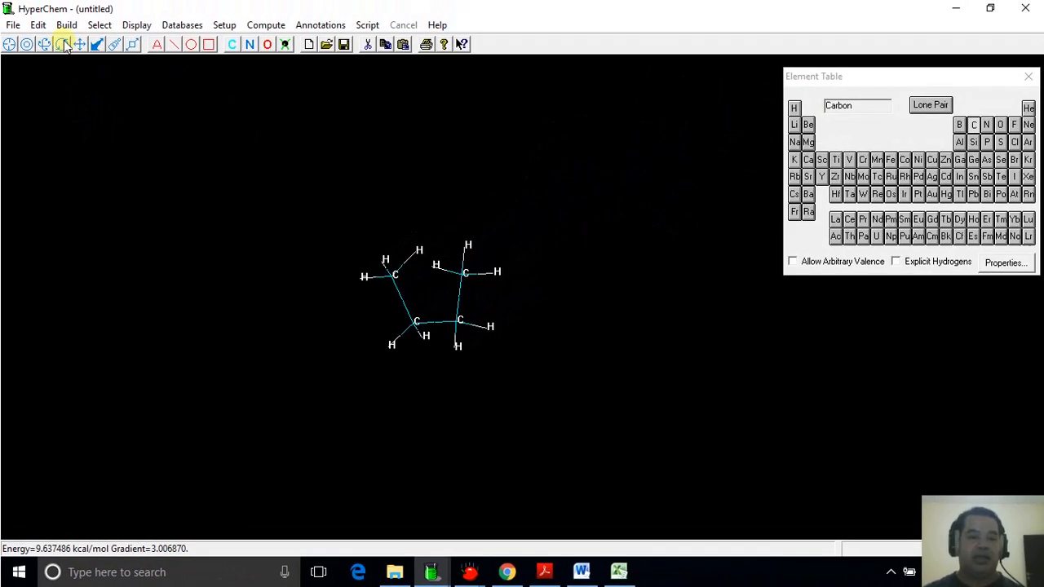
Change the atom rendering of the 10° conformation to Balls and Cylinders.
{"action": "left_click", "coordinate": [98, 25]}
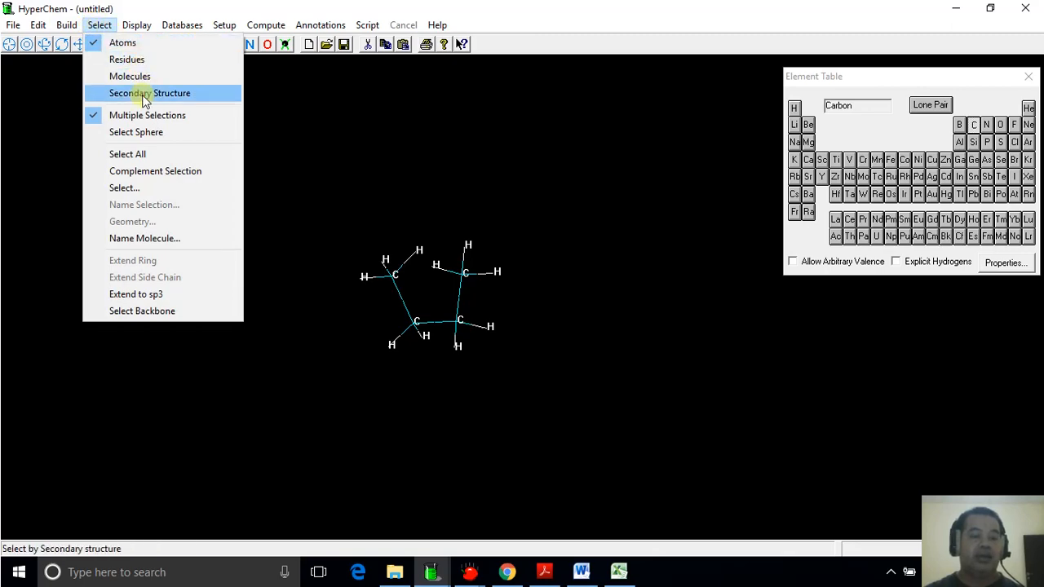
{"action": "mouse_move", "coordinate": [136, 25]}
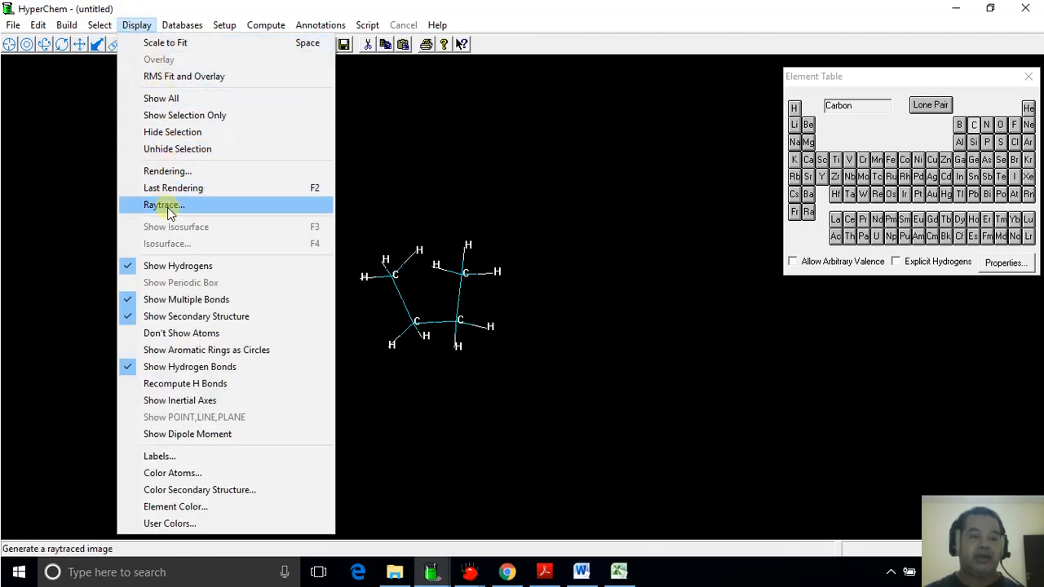
{"action": "left_click", "coordinate": [165, 171]}
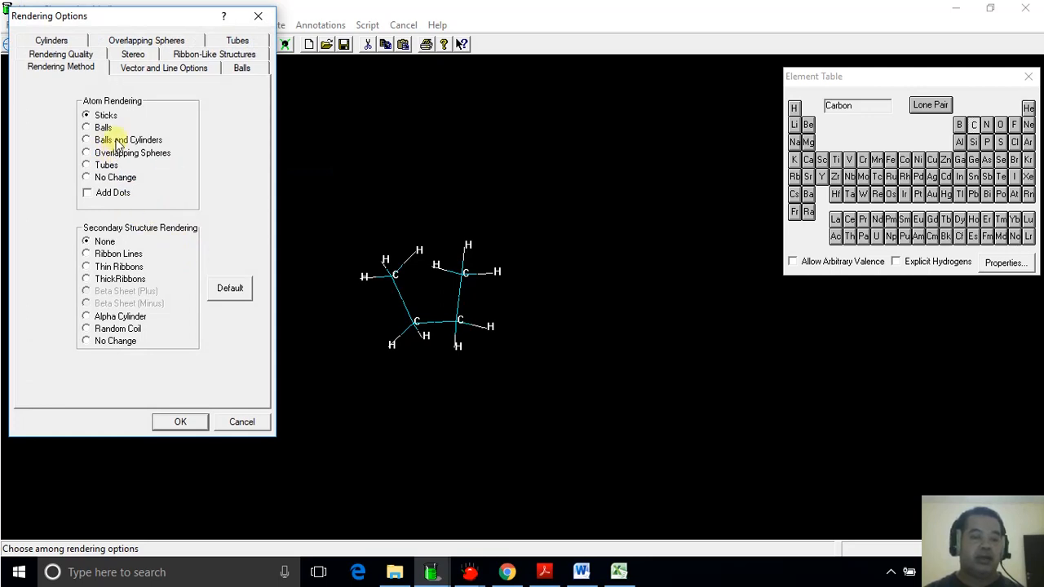
{"action": "left_click", "coordinate": [169, 422]}
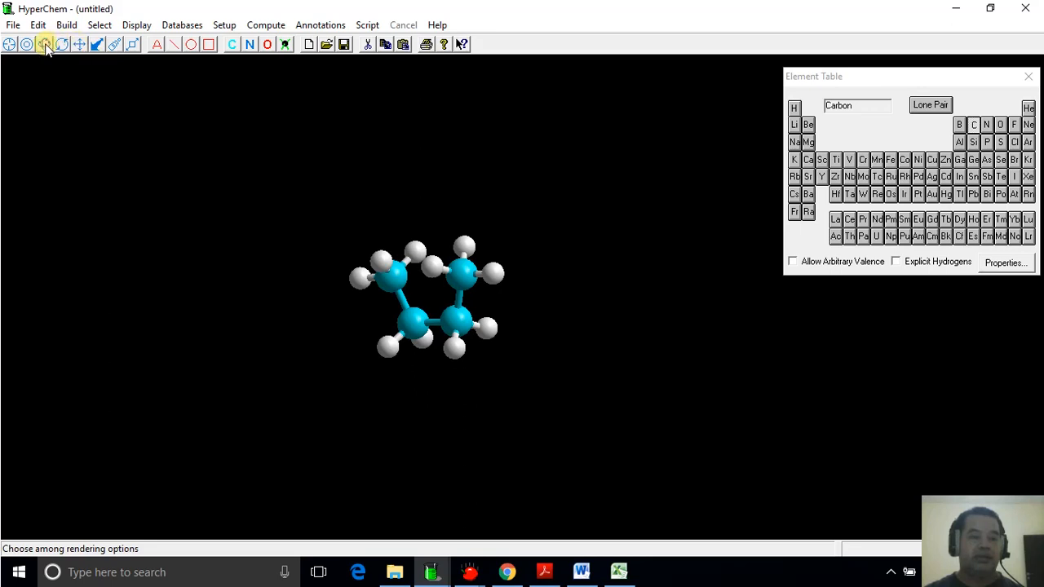
Rotate the ball-and-cylinder model to a near end-on view along the central carbon-carbon bond and enlarge it.
{"action": "left_click_drag", "start_coordinate": [290, 259], "coordinate": [101, 212]}
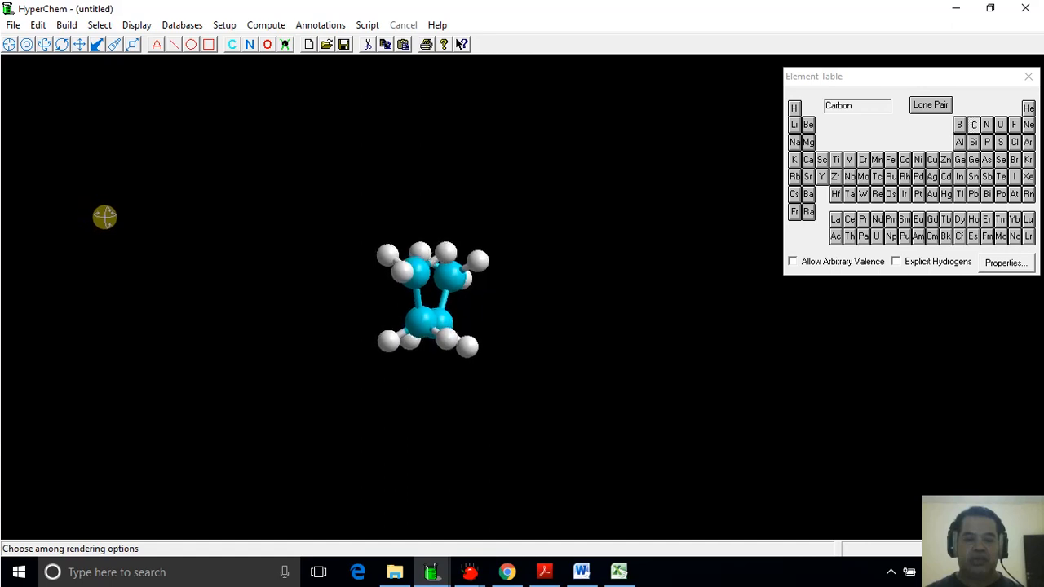
{"action": "left_click", "coordinate": [63, 47]}
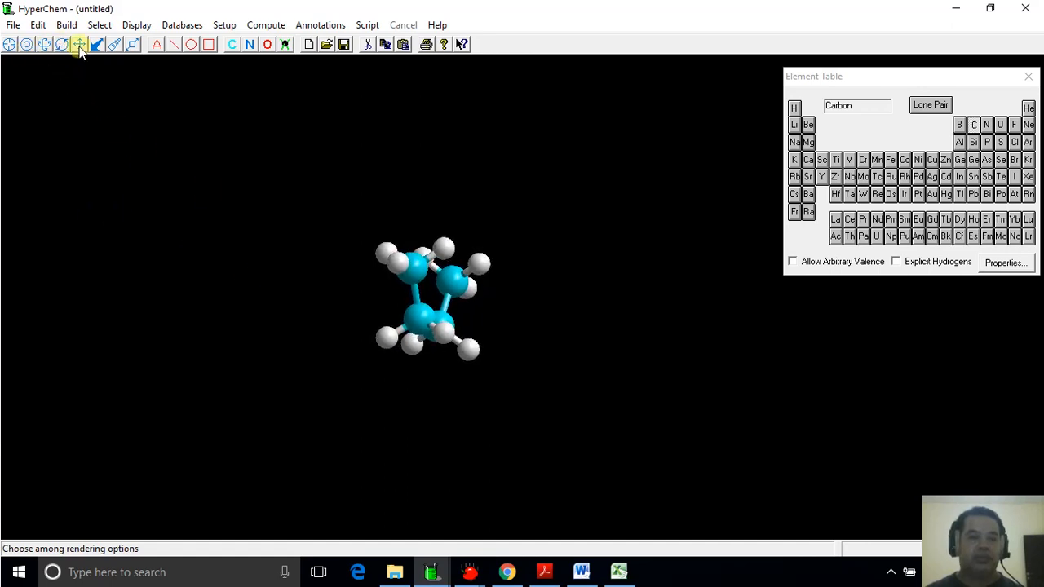
{"action": "left_click", "coordinate": [114, 45]}
{"action": "left_click_drag", "start_coordinate": [356, 282], "coordinate": [212, 332]}
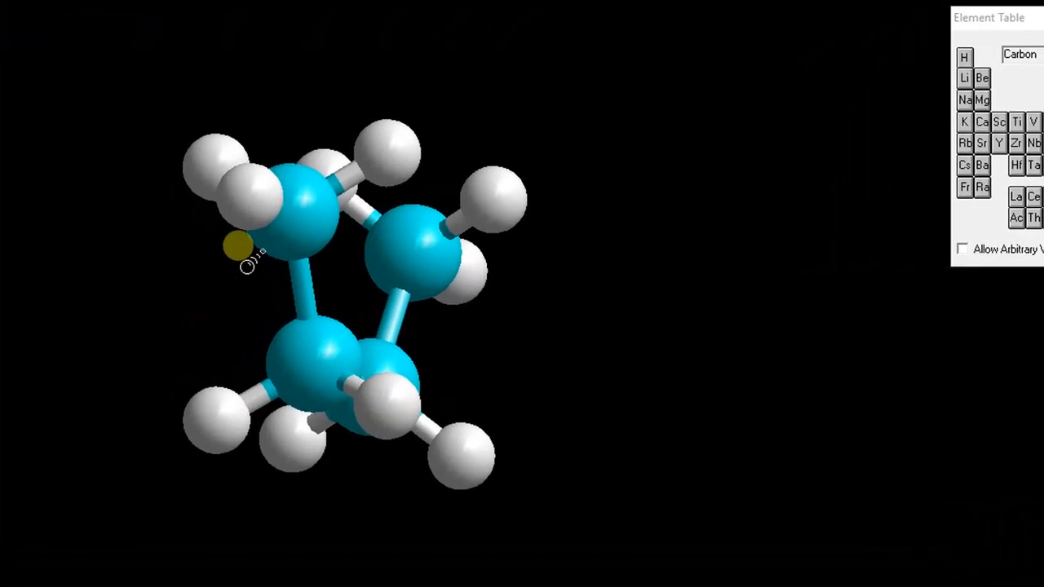
{"action": "left_click_drag", "start_coordinate": [244, 145], "coordinate": [216, 171]}
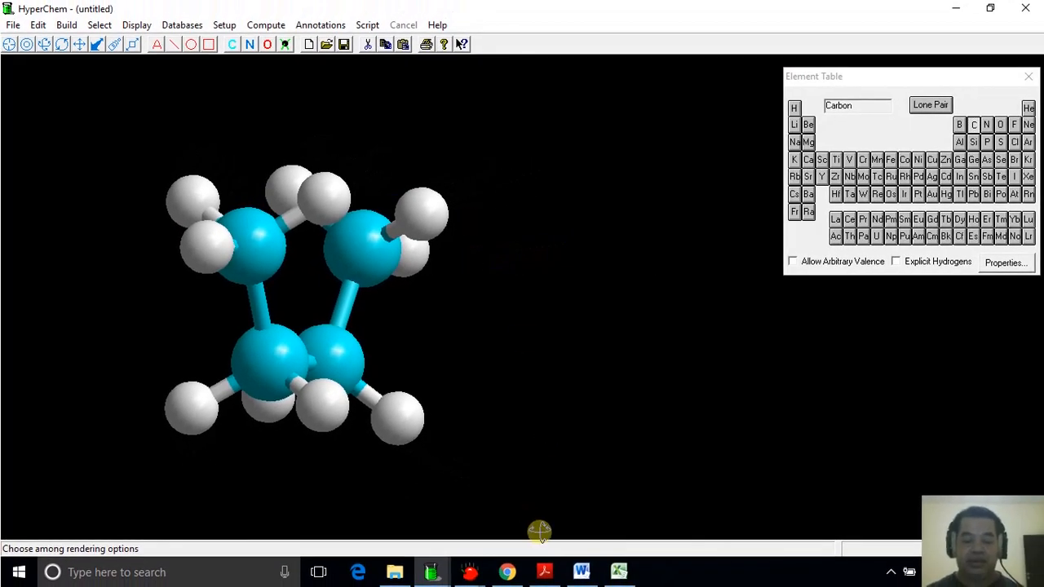
Switch to Word, add the caption "Sudut torsi 10 derajad" above the "SUDUT TORSI 180" heading, and paste the HyperChem screenshot beneath it.
{"action": "left_click", "coordinate": [579, 572]}
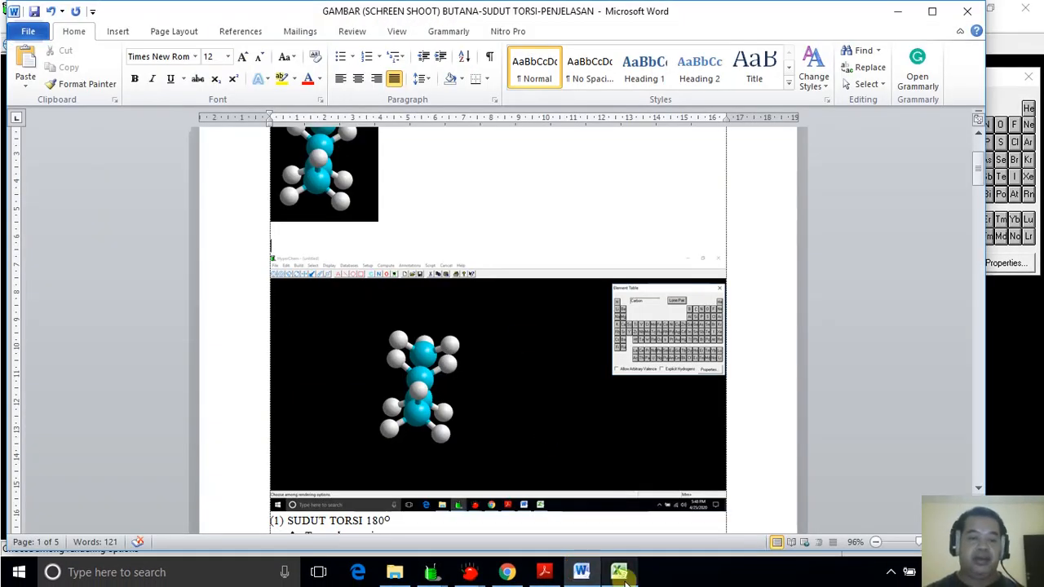
{"action": "scroll", "coordinate": [520, 392], "scroll_direction": "down", "scroll_amount": 3}
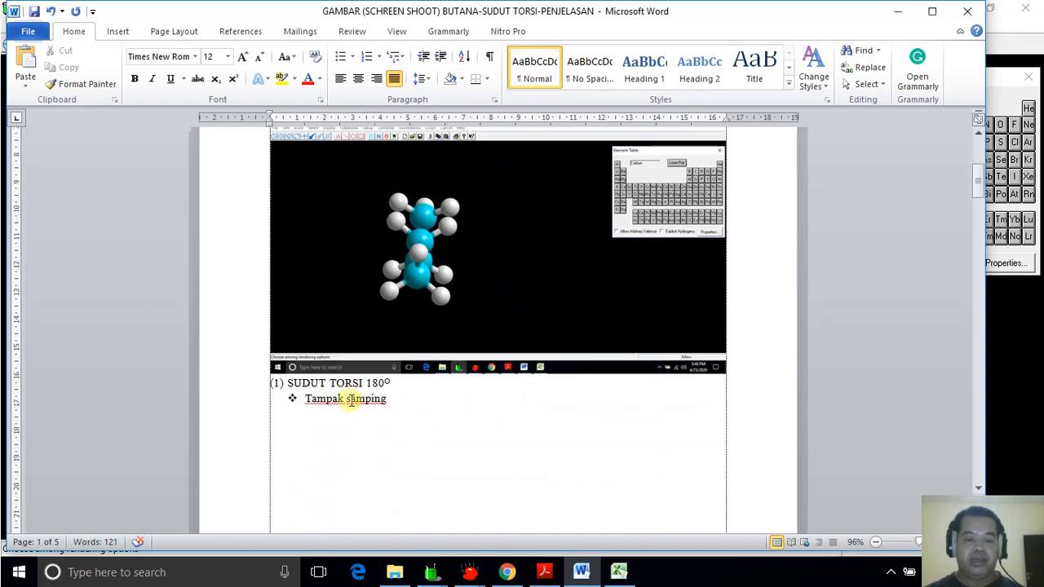
{"action": "left_click", "coordinate": [273, 383]}
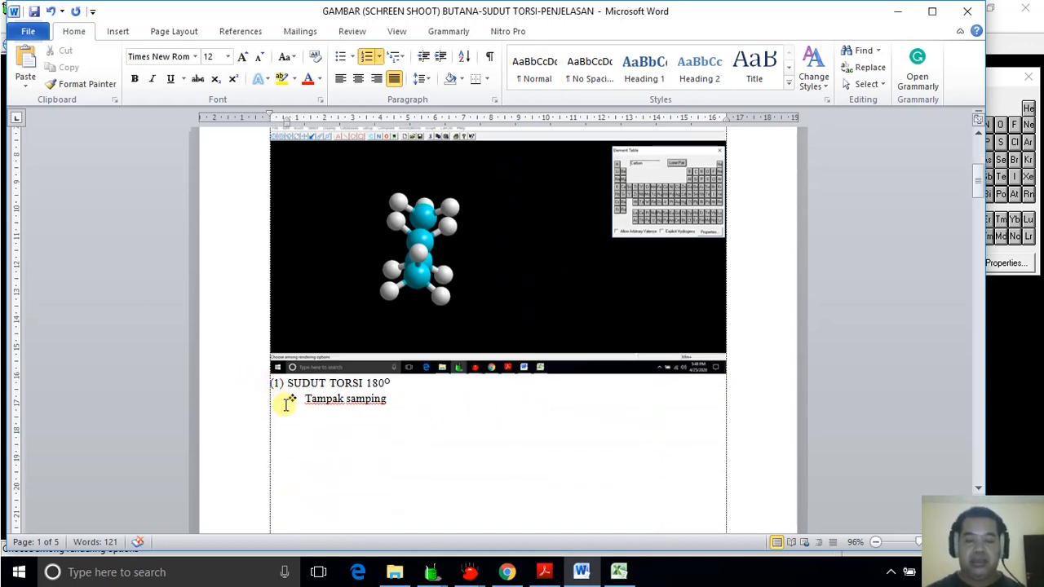
{"action": "left_click", "coordinate": [728, 363]}
{"action": "key", "text": "Return"}
{"action": "key", "text": "Return"}
{"action": "key", "text": "Return"}
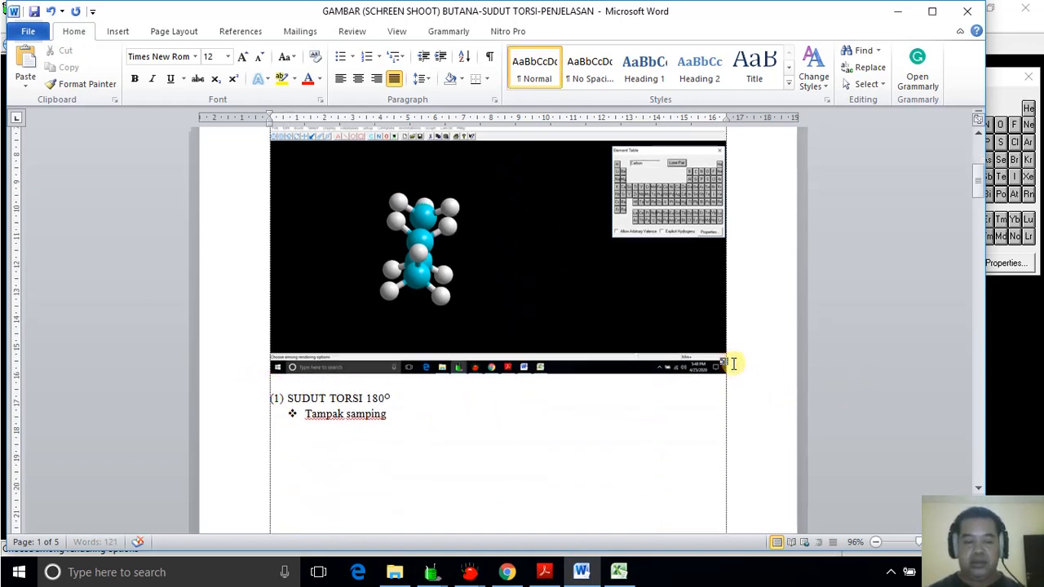
{"action": "key", "text": "Return"}
{"action": "key", "text": "Return"}
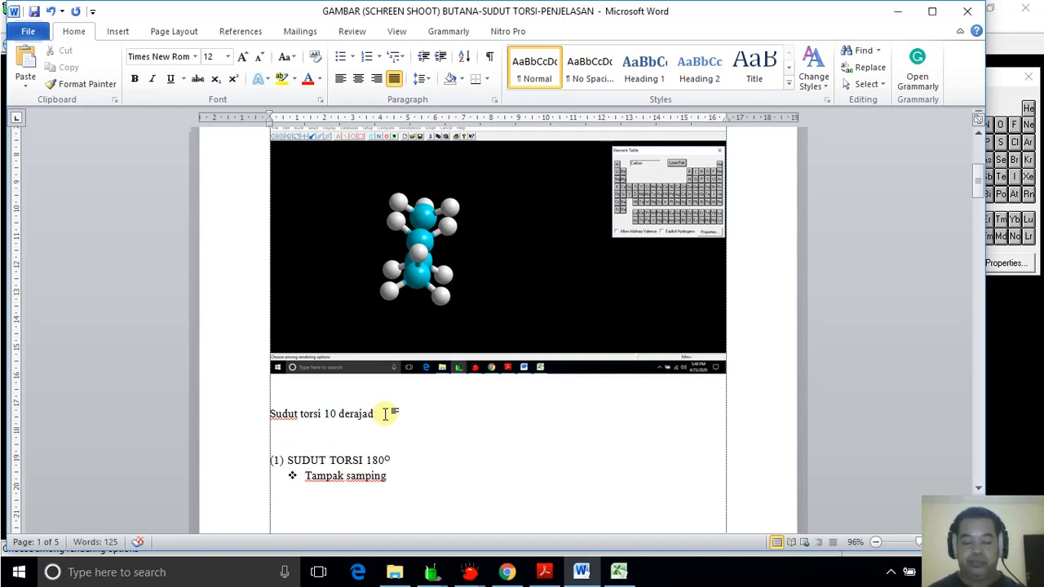
{"action": "key", "text": "Return"}
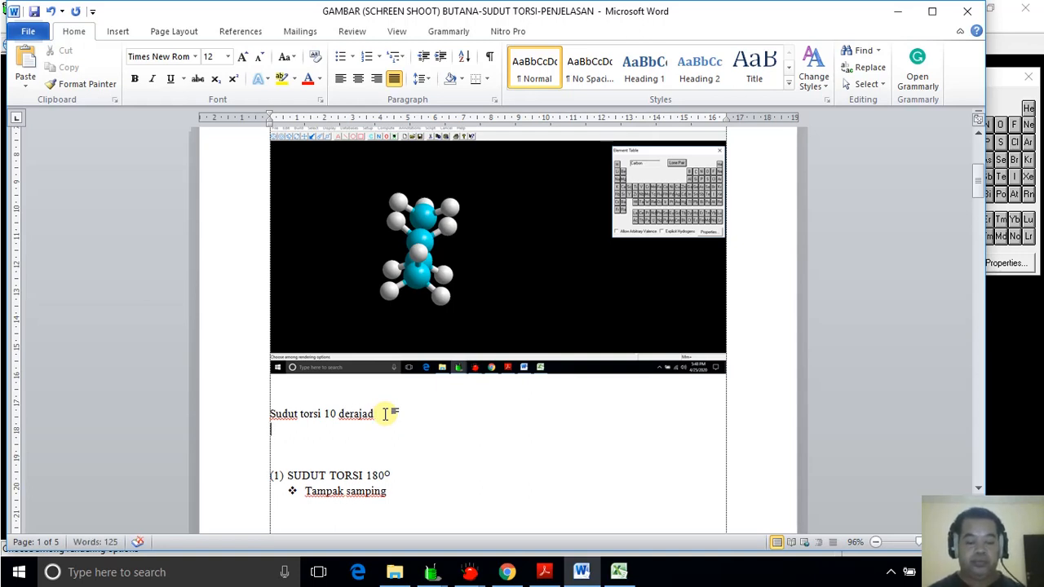
{"action": "scroll", "coordinate": [385, 414], "scroll_direction": "down", "scroll_amount": 5}
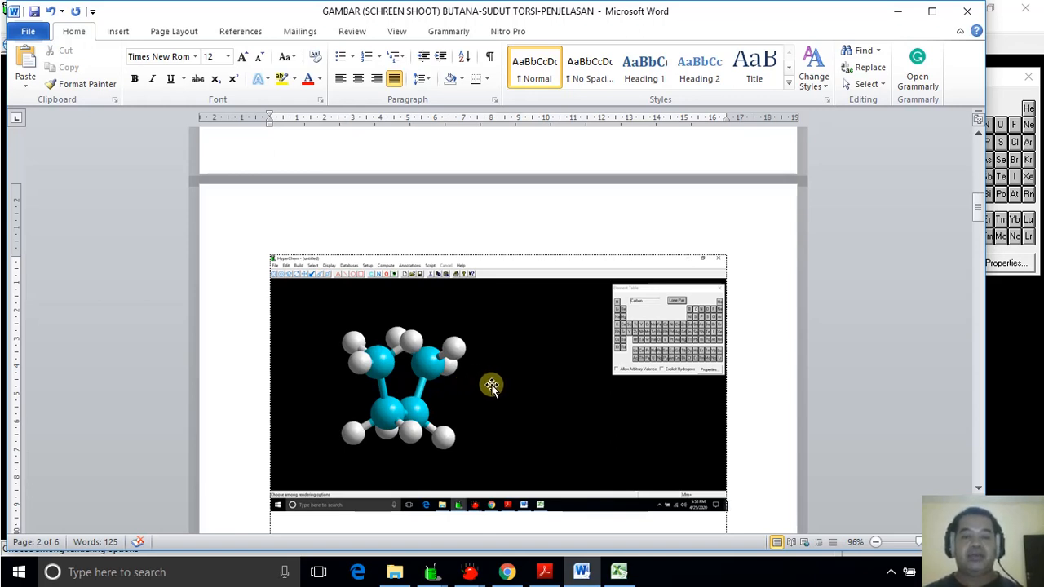
Switch to the Excel workbook and examine the table and chart of torsion angle versus molecular energy.
{"action": "left_click", "coordinate": [619, 572]}
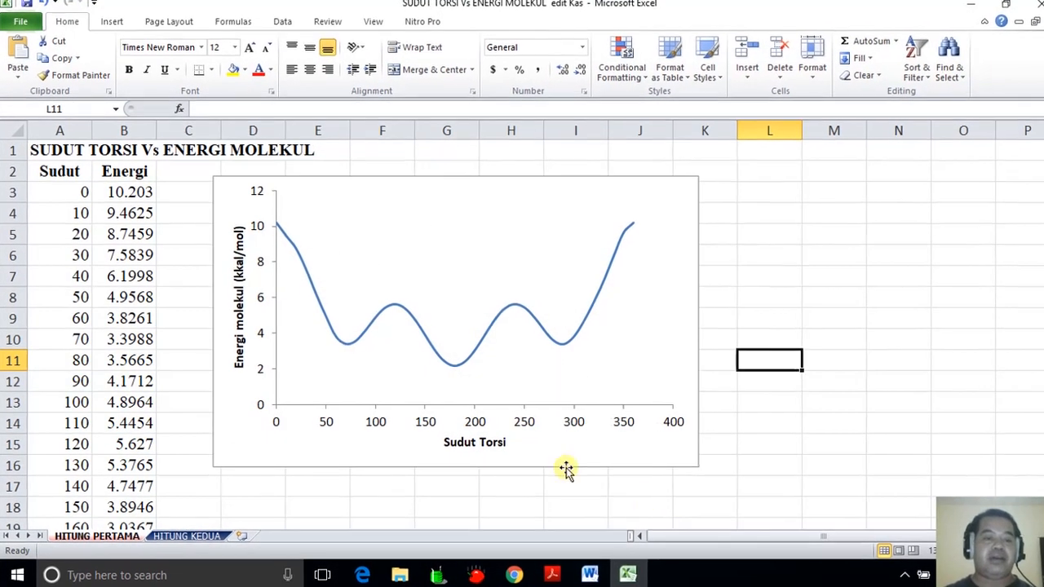